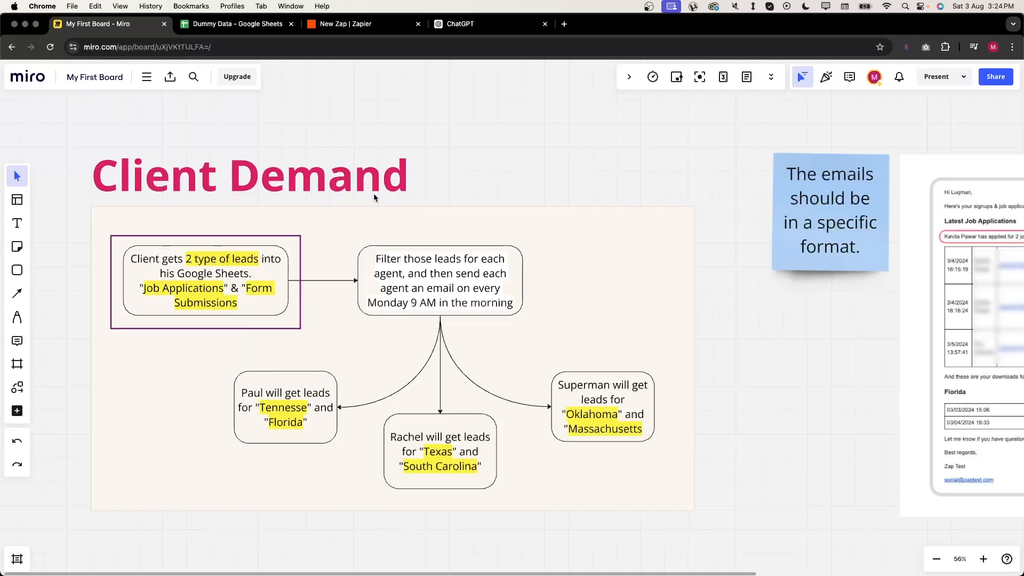
- Explain the Miro flow's two-lead-types box and its filter-and-email-leads box
left_click(226, 272)
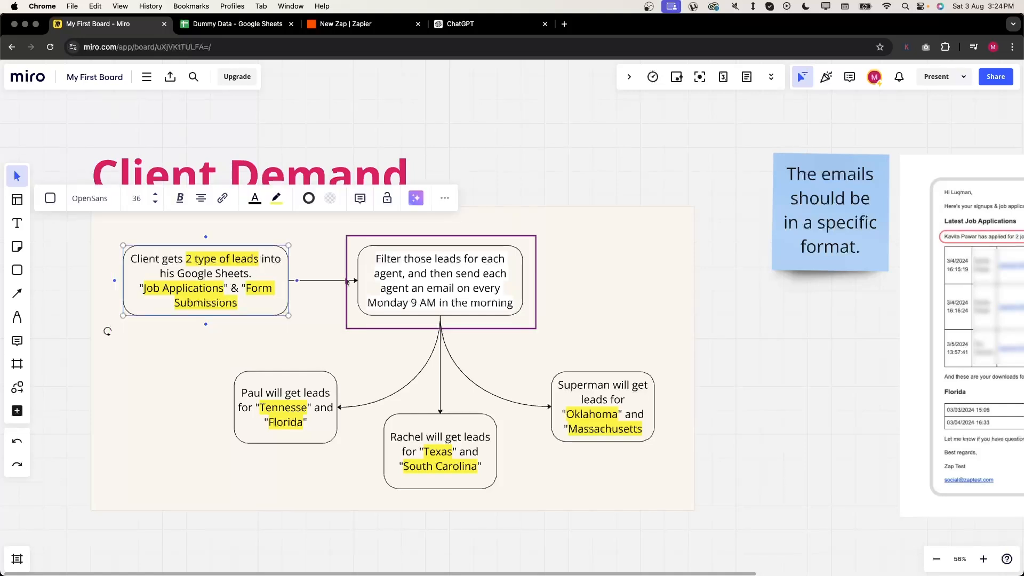
left_click(382, 277)
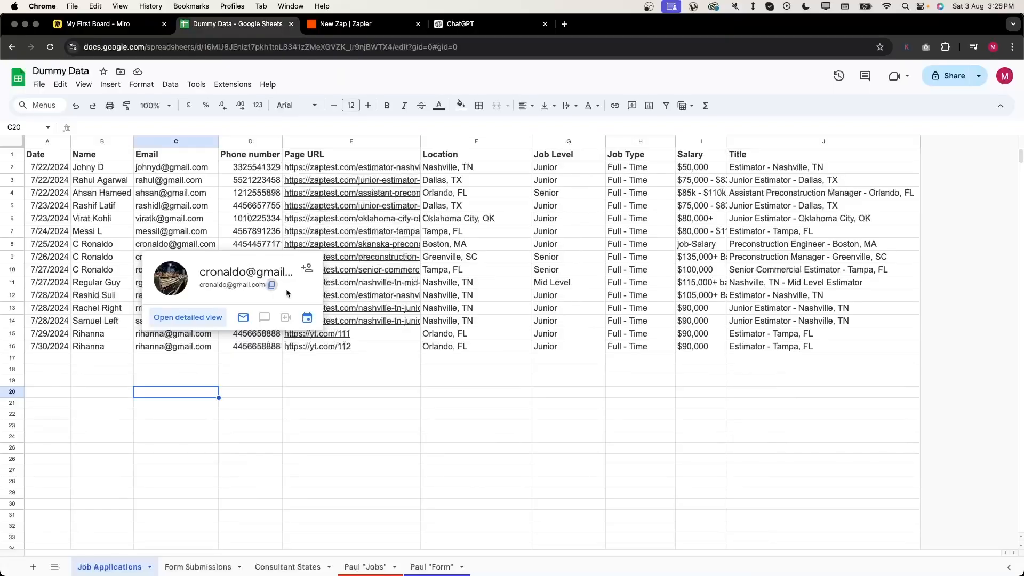
- Review the Job Applications job details (E2:J23) and Form Submissions, ending on Consultant States
left_click(341, 358)
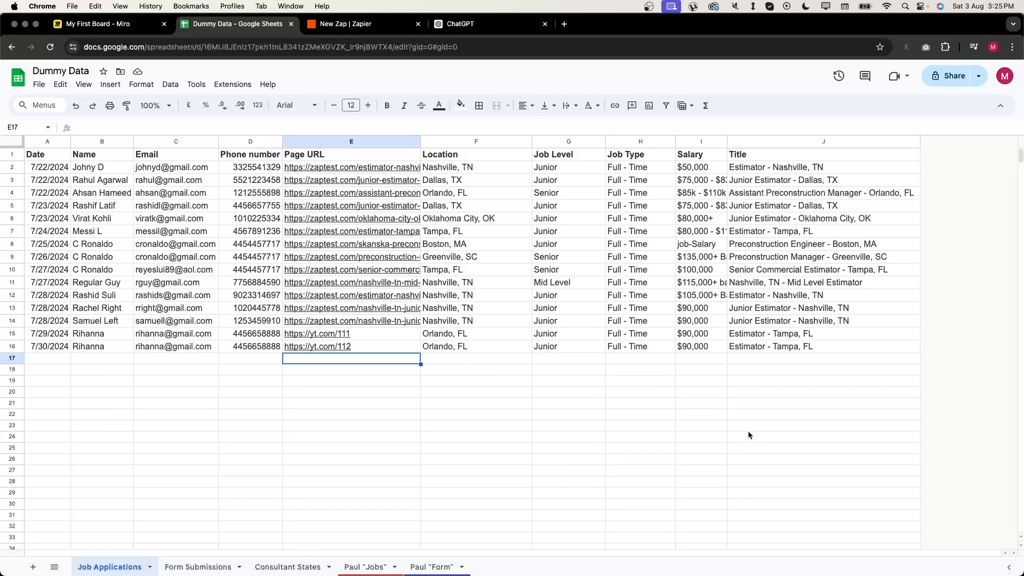
left_click_drag(824, 425, 320, 167)
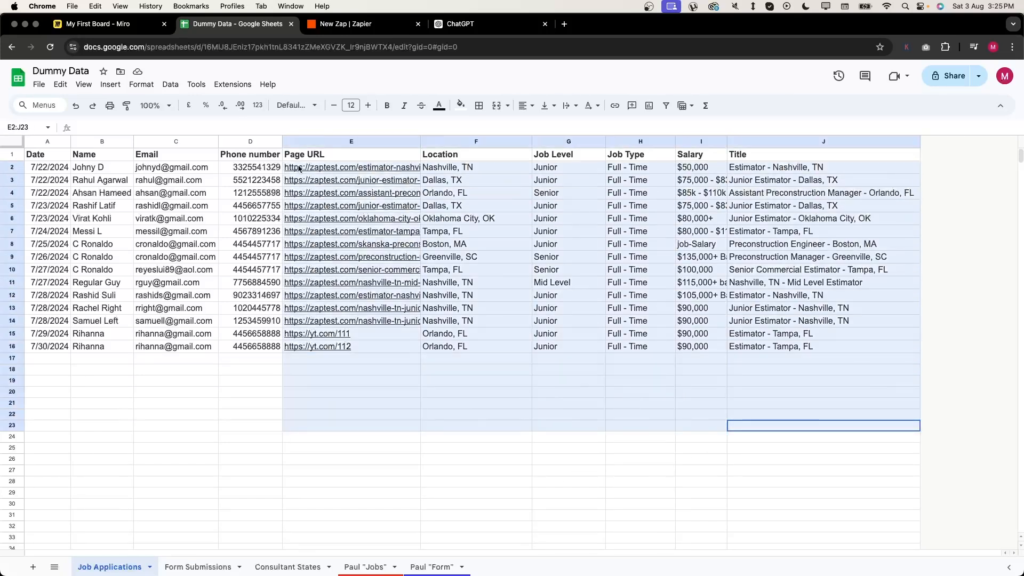
left_click(213, 564)
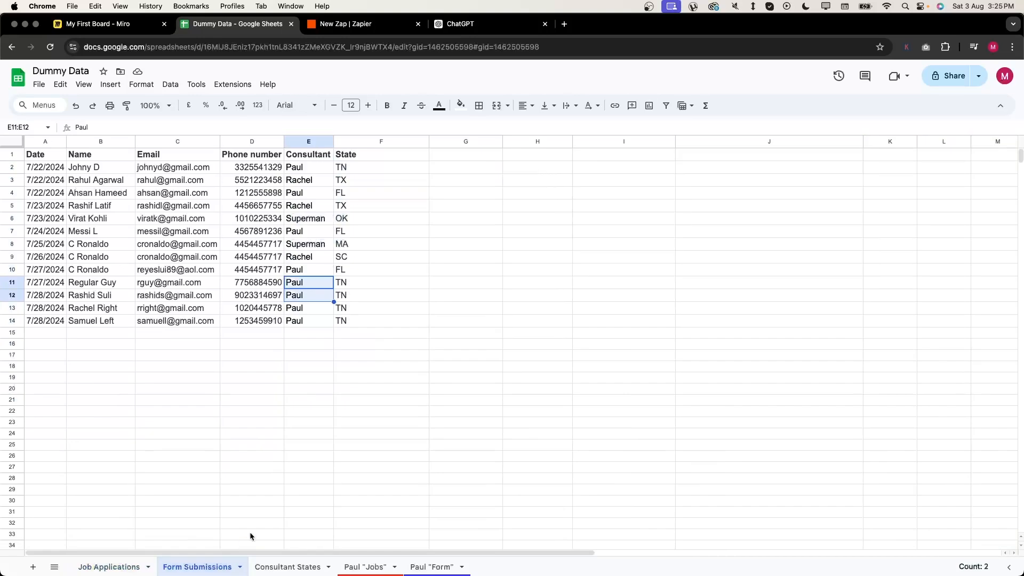
left_click(127, 556)
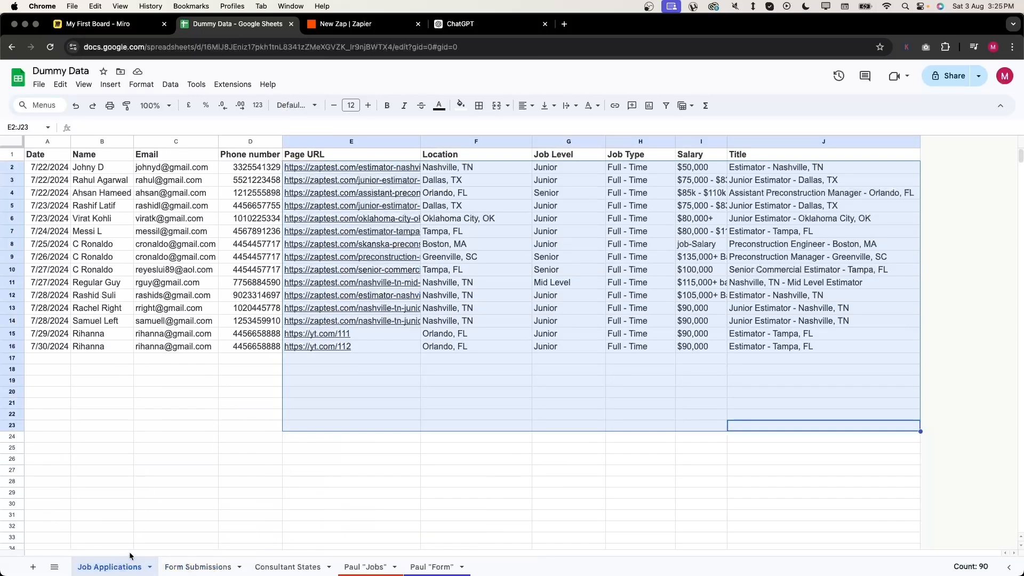
left_click(172, 519)
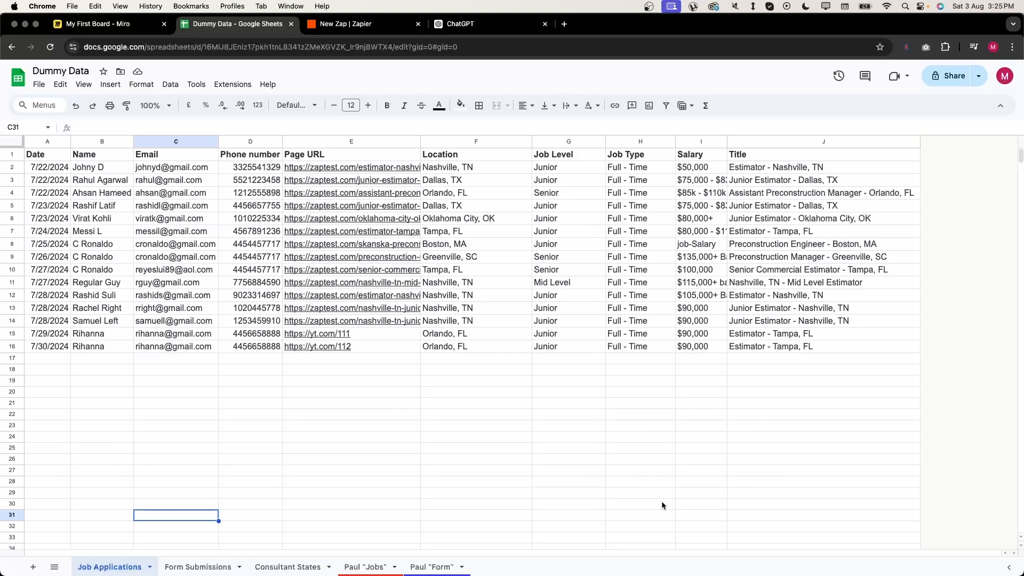
left_click(291, 566)
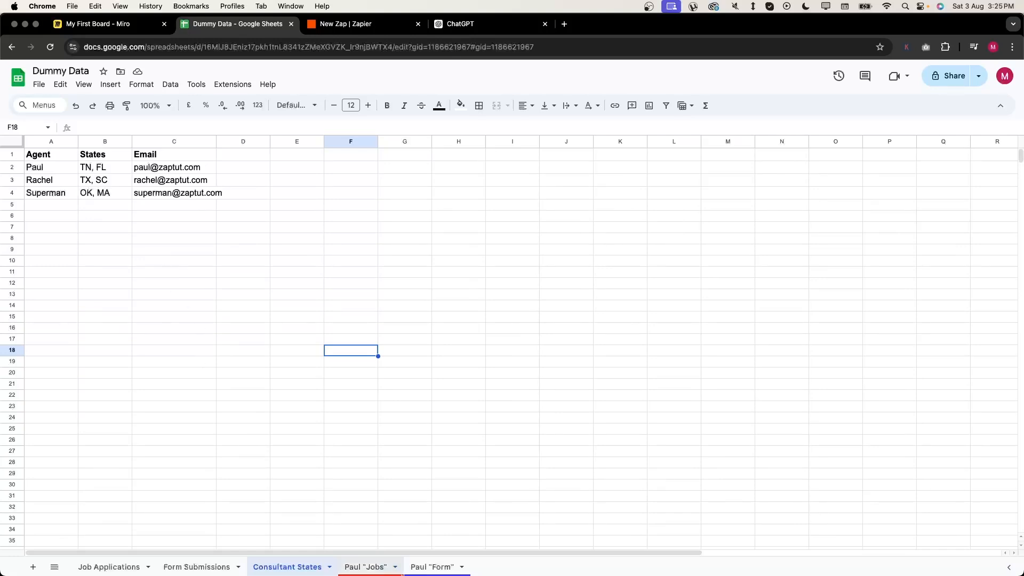
- Show the QUERY formula in cell A1 of the Paul "Jobs" sheet
left_click(347, 564)
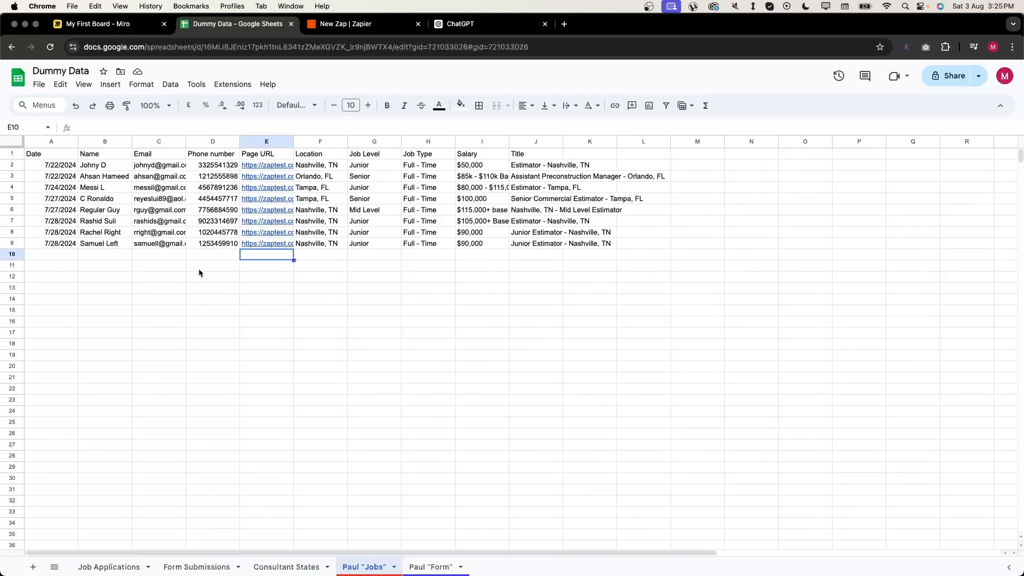
double_click(67, 155)
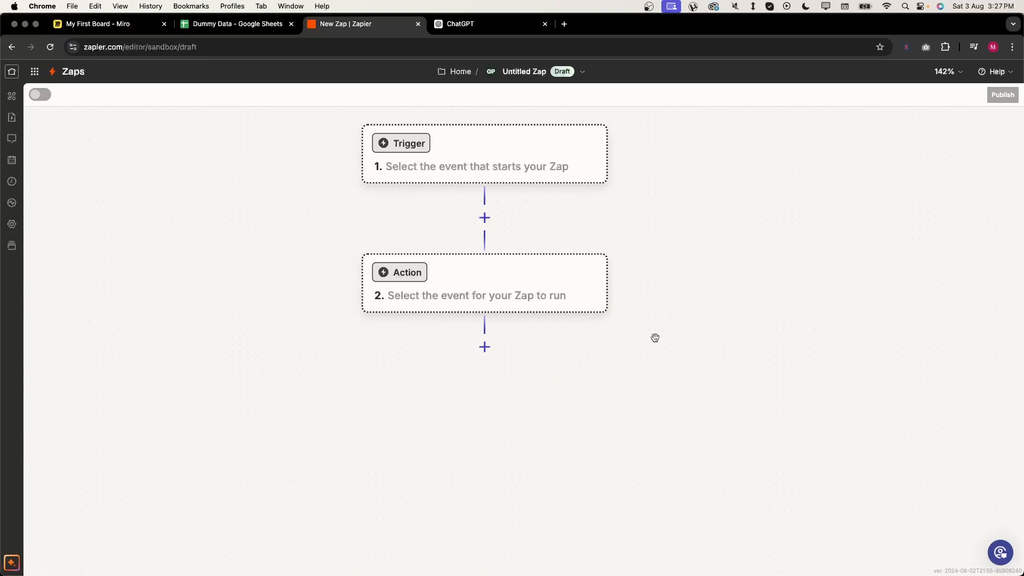
- Choose Schedule by Zapier with the Every Week event as the Zap trigger
left_click(582, 177)
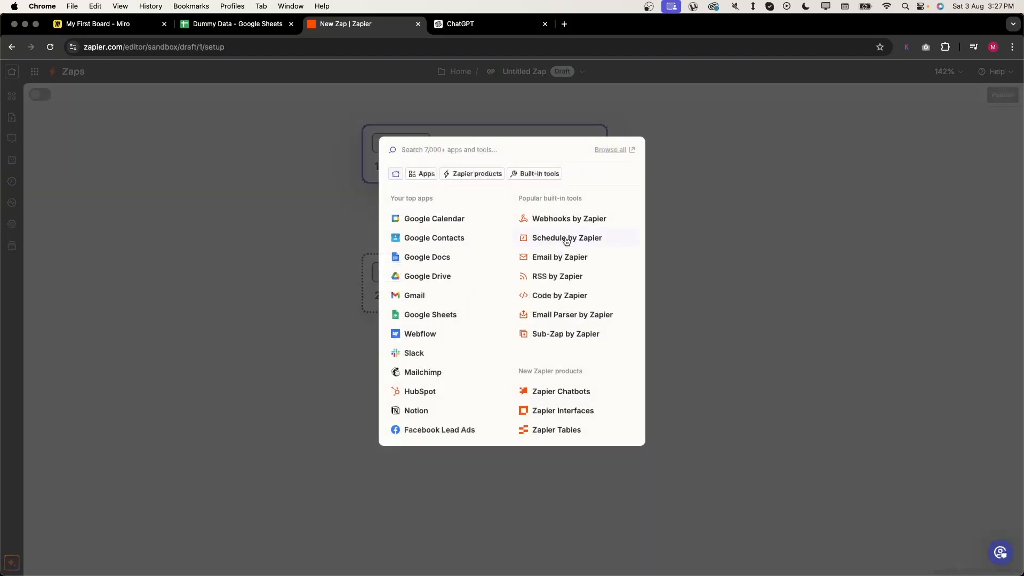
left_click(566, 239)
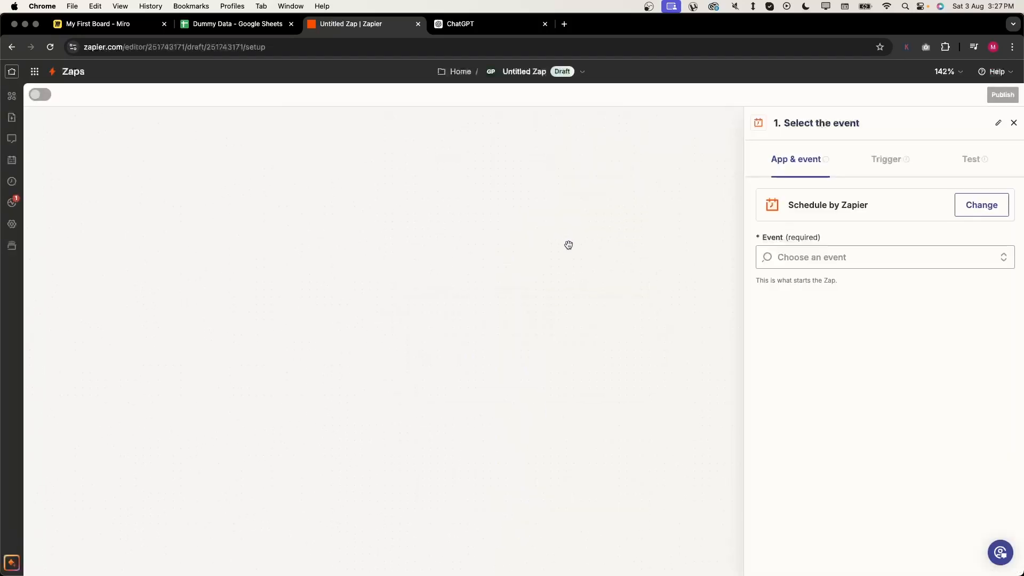
left_click(938, 252)
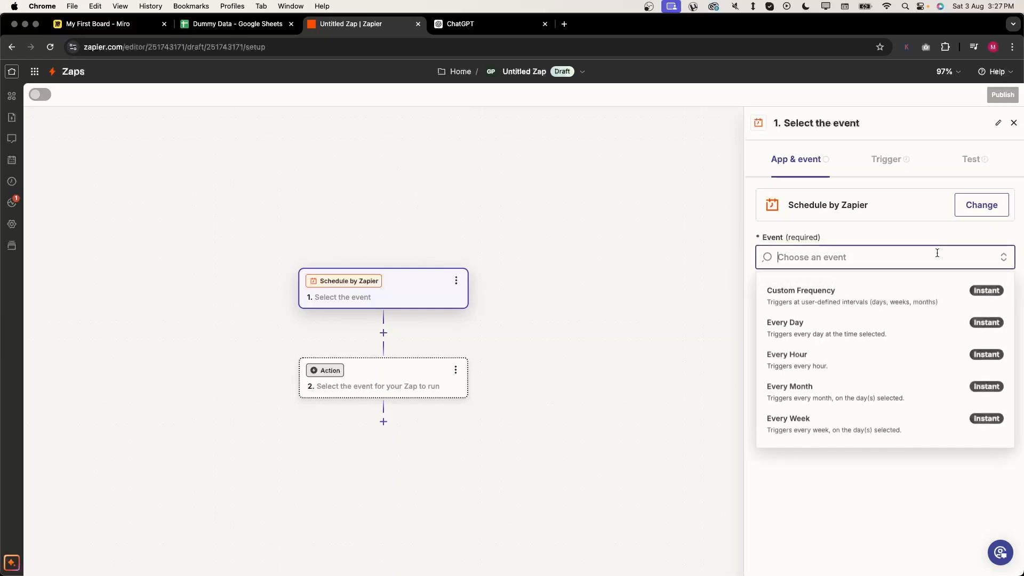
left_click(888, 417)
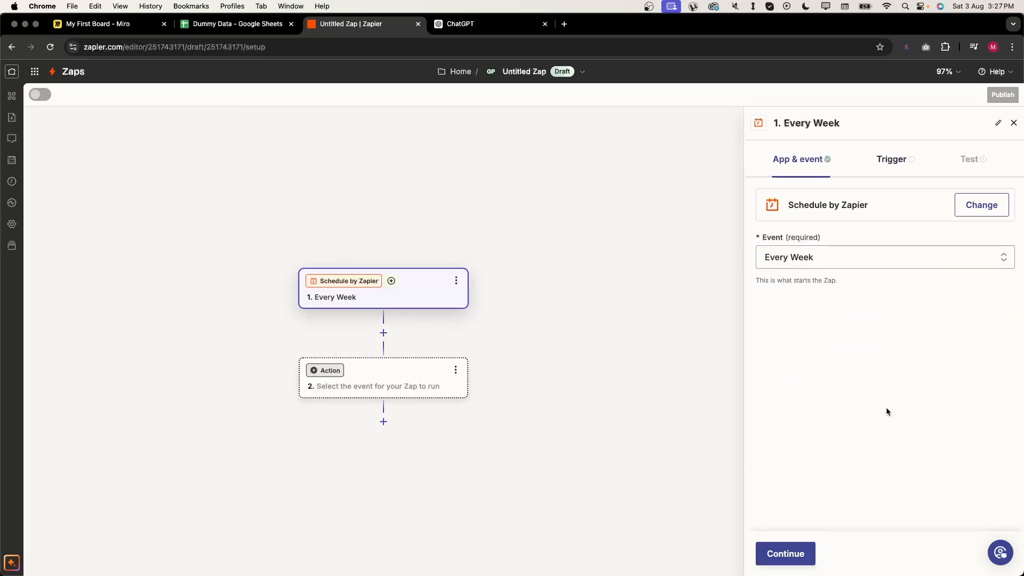
left_click(805, 559)
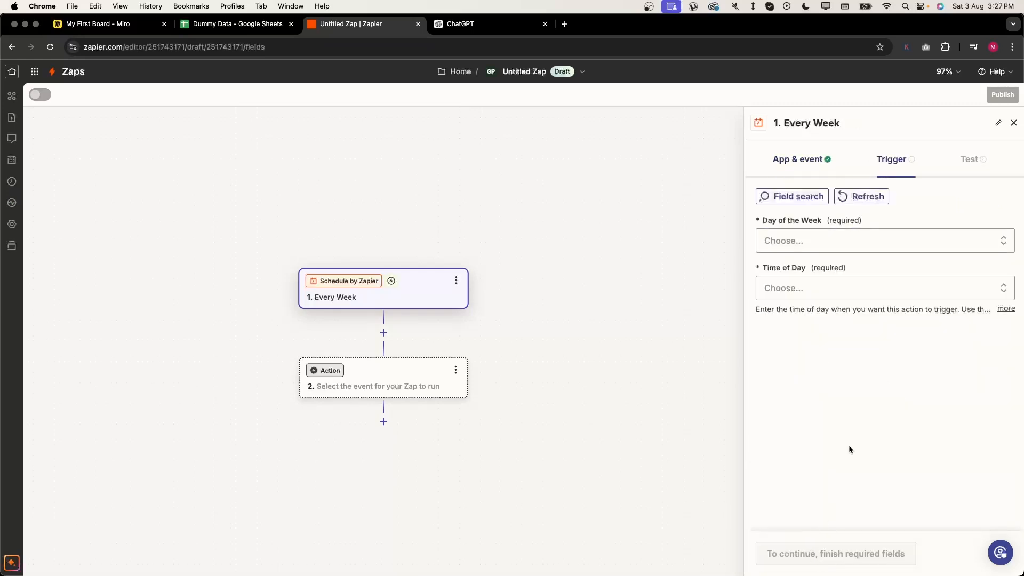
- Schedule the trigger for Monday at 9:00 AM and run a successful trigger test
left_click(841, 241)
left_click(858, 392)
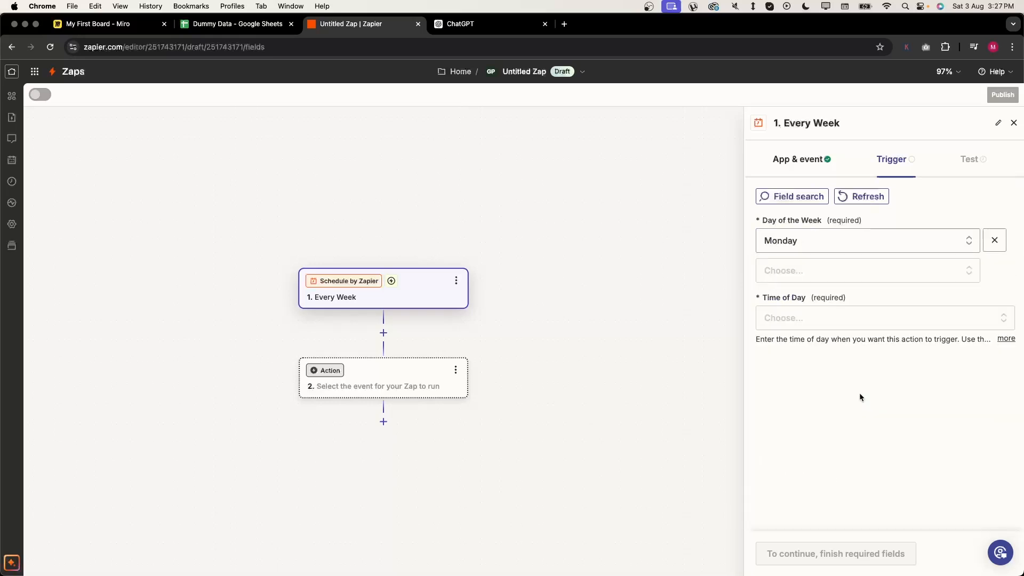
left_click(864, 318)
type("9")
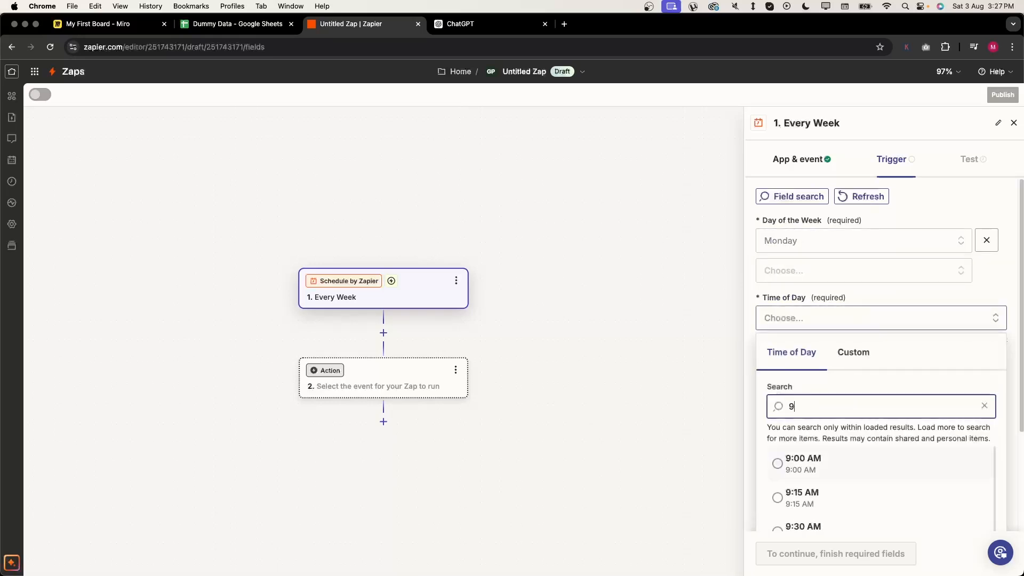
left_click(878, 469)
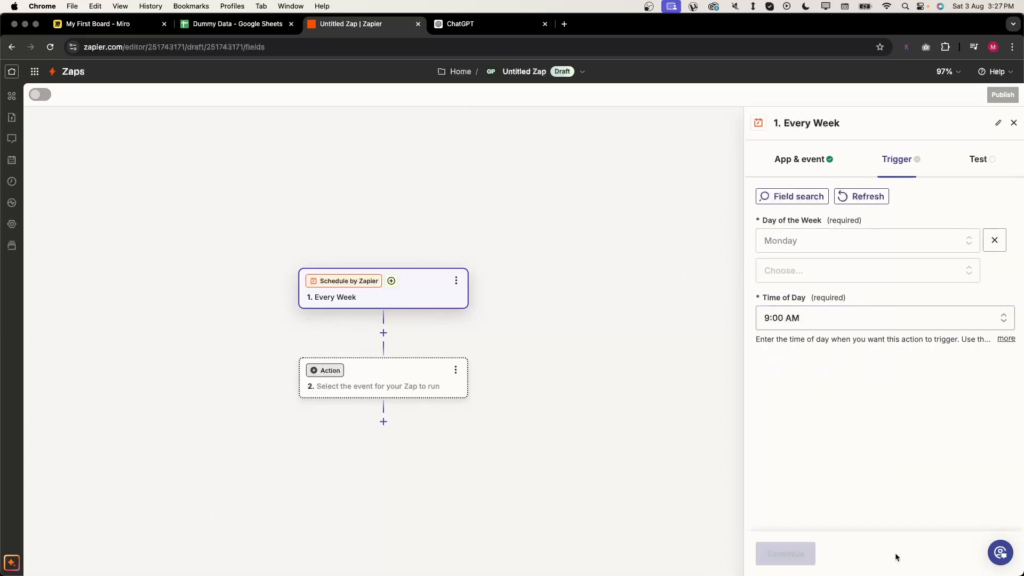
left_click(787, 555)
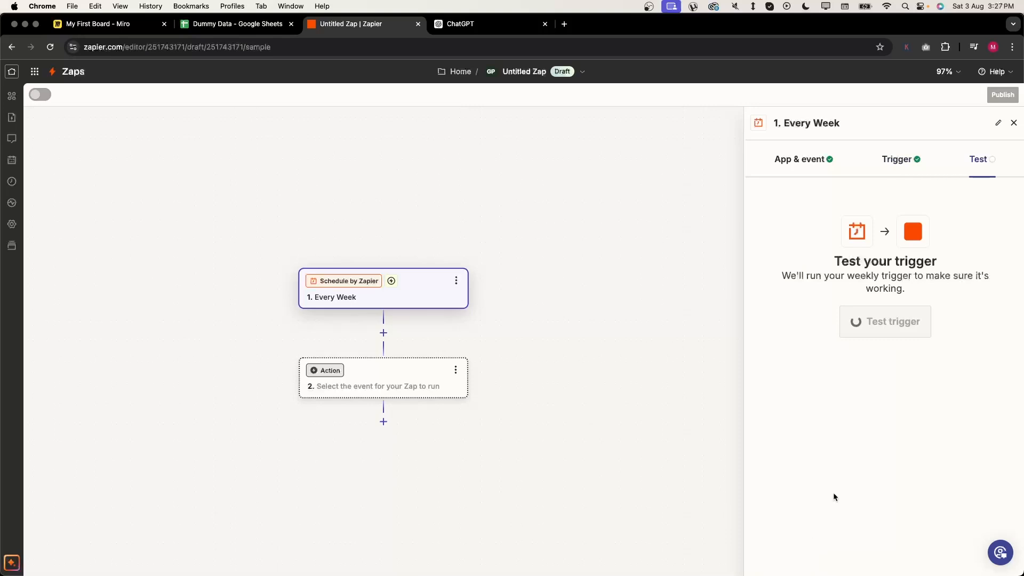
left_click(888, 330)
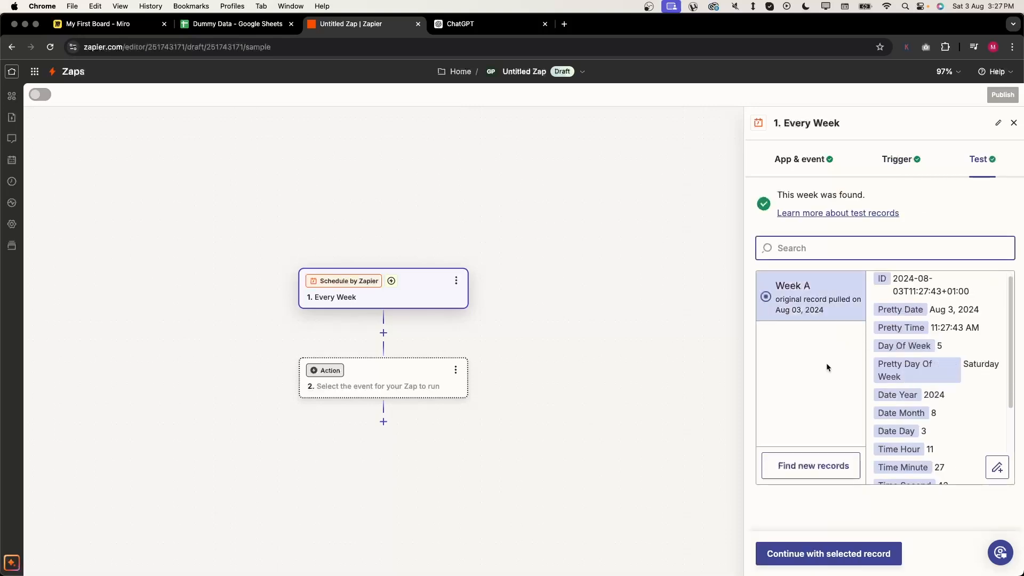
scroll(923, 373, "down", 3)
scroll(923, 373, "up", 4)
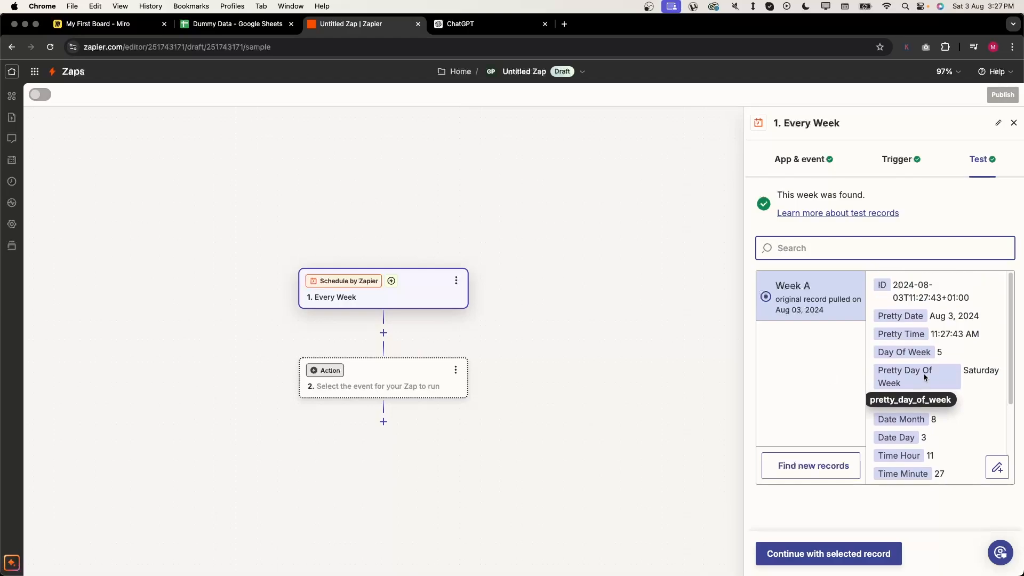
left_click(621, 347)
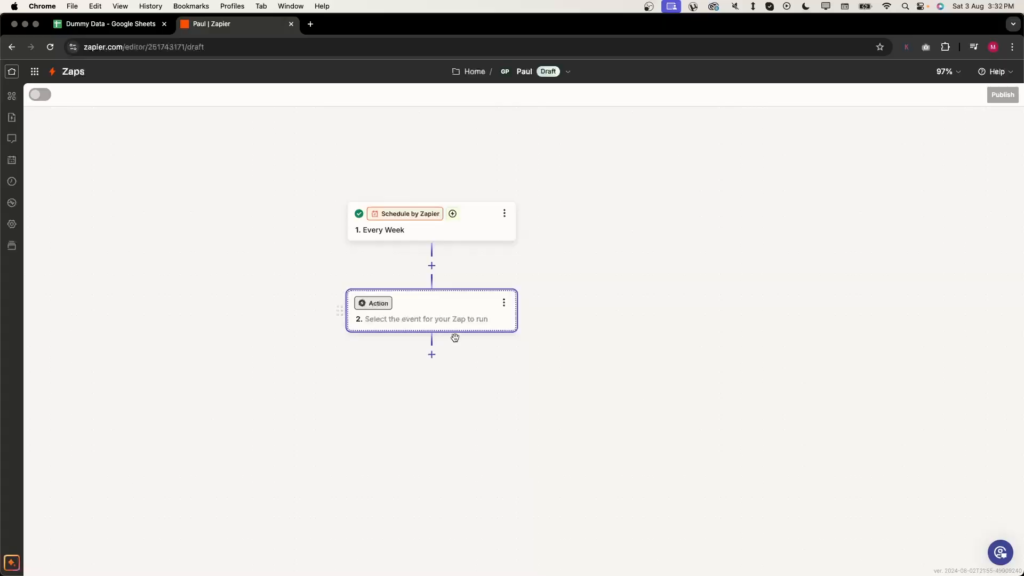
- Add a Google Sheets 'Get Many Spreadsheet Rows' action and connect the Google Sheets account
left_click(451, 329)
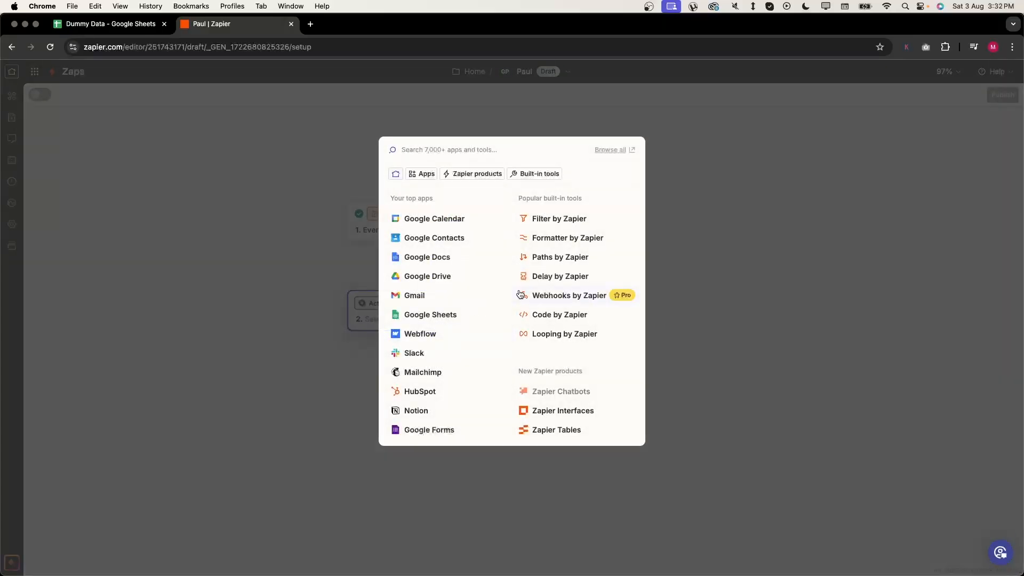
type("google")
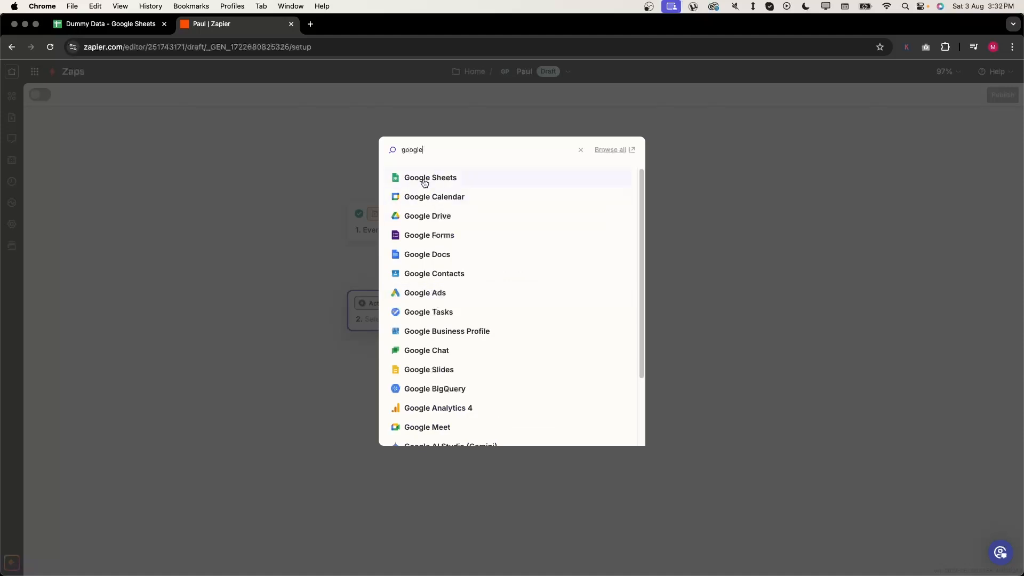
left_click(424, 181)
left_click(905, 265)
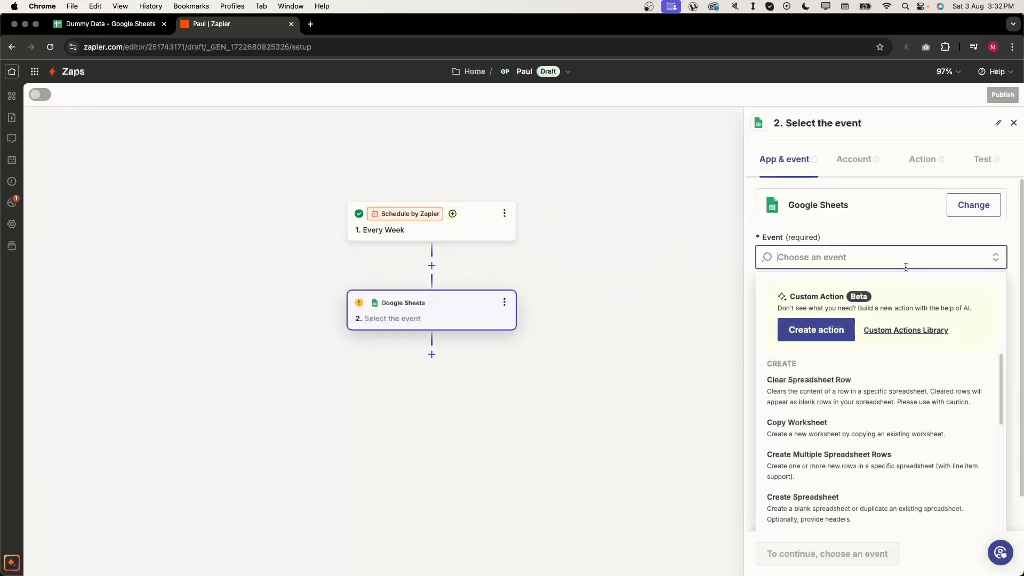
type("get")
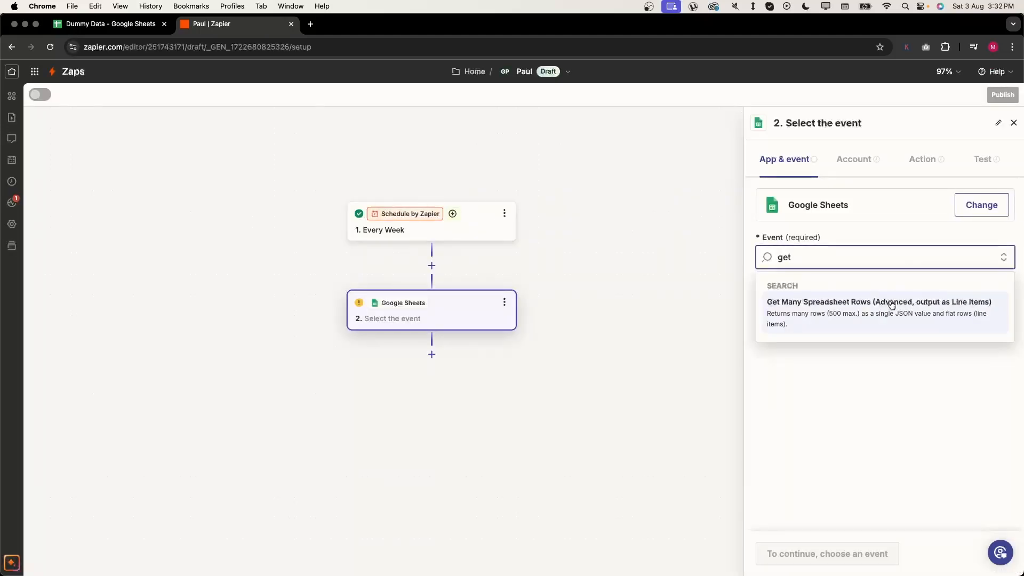
left_click(892, 302)
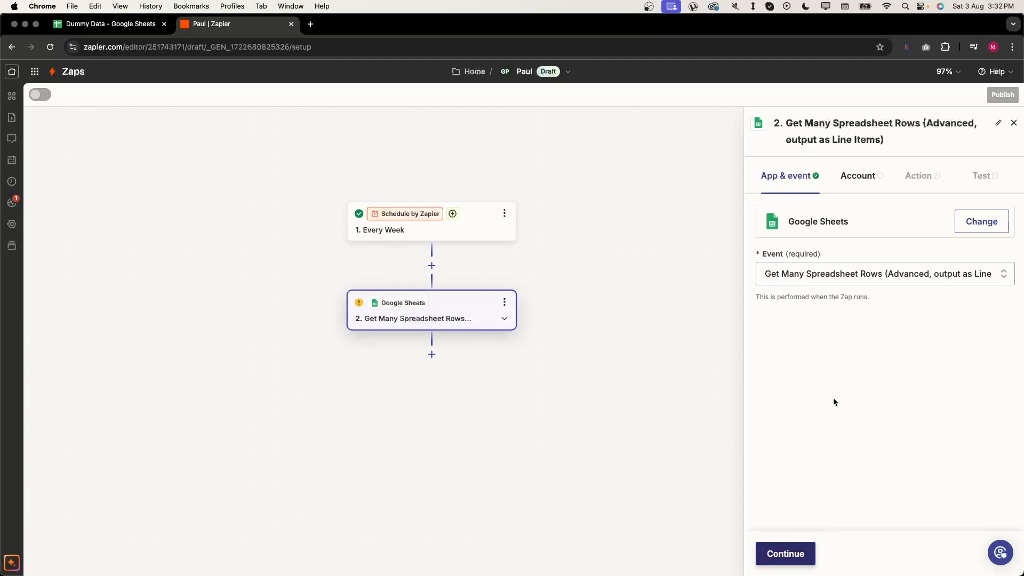
left_click(802, 553)
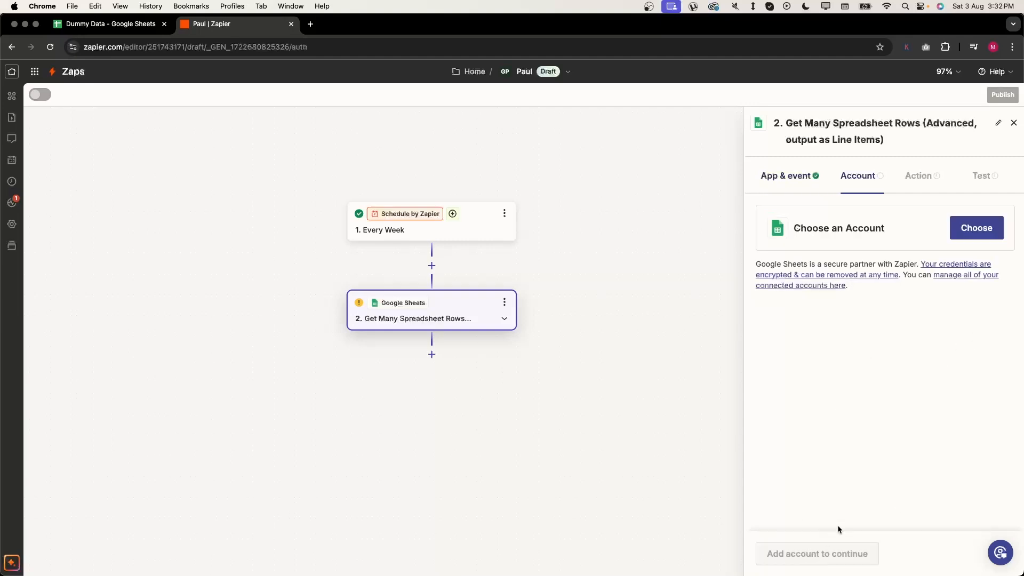
left_click(976, 228)
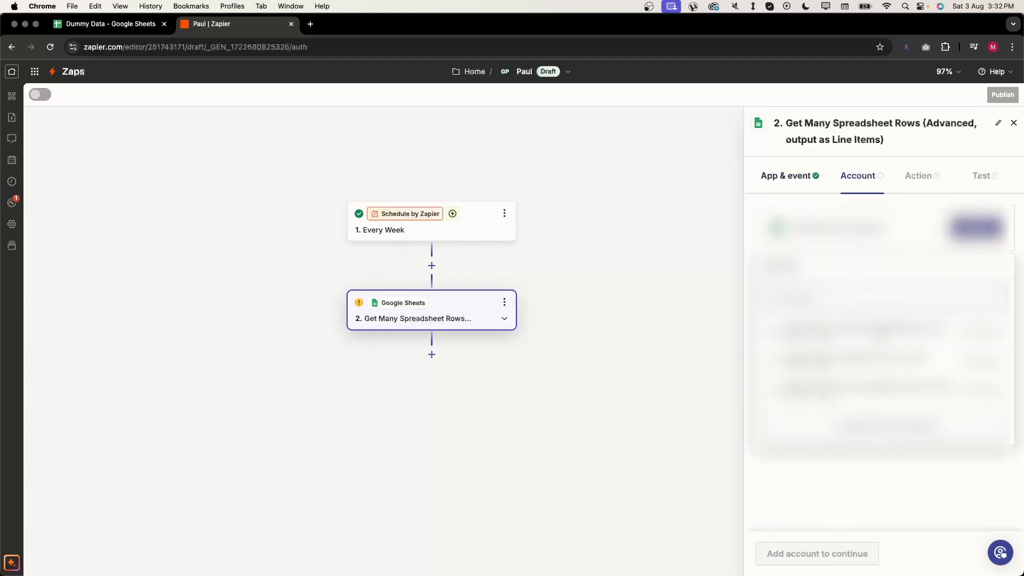
- Select the Dummy Data spreadsheet and set the row count to 500
left_click(807, 554)
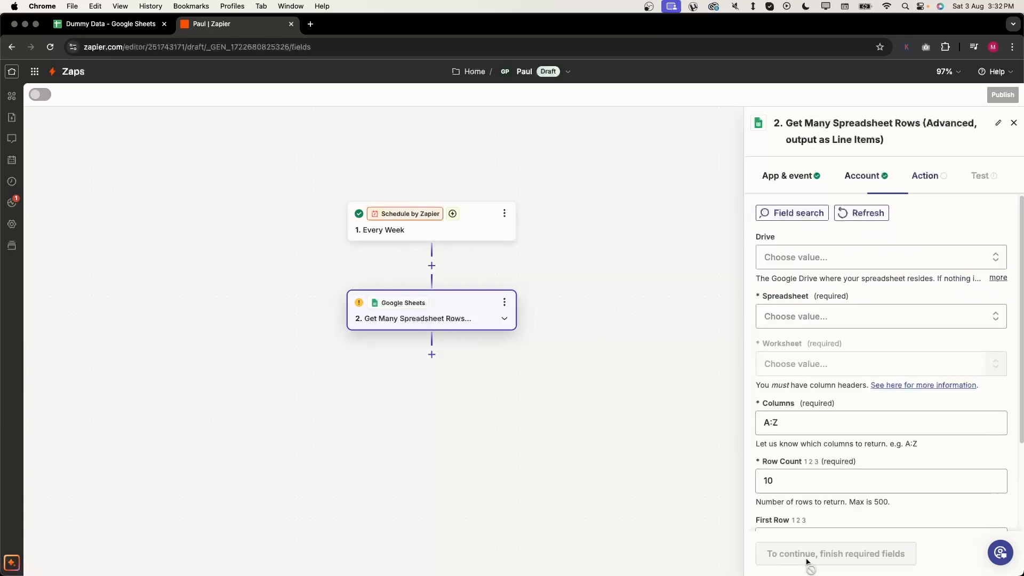
left_click(833, 315)
left_click(825, 494)
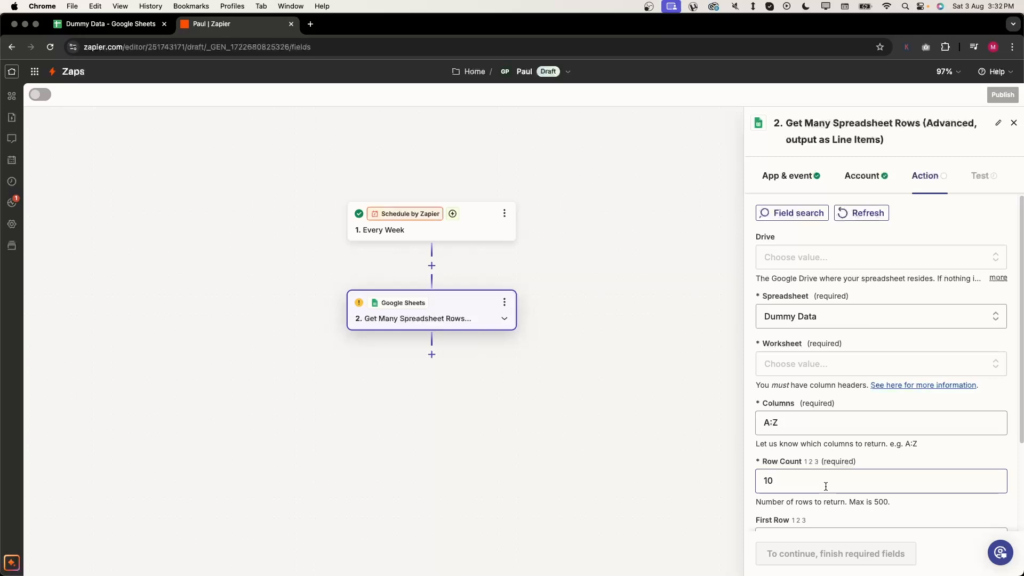
scroll(870, 438, "down", 3)
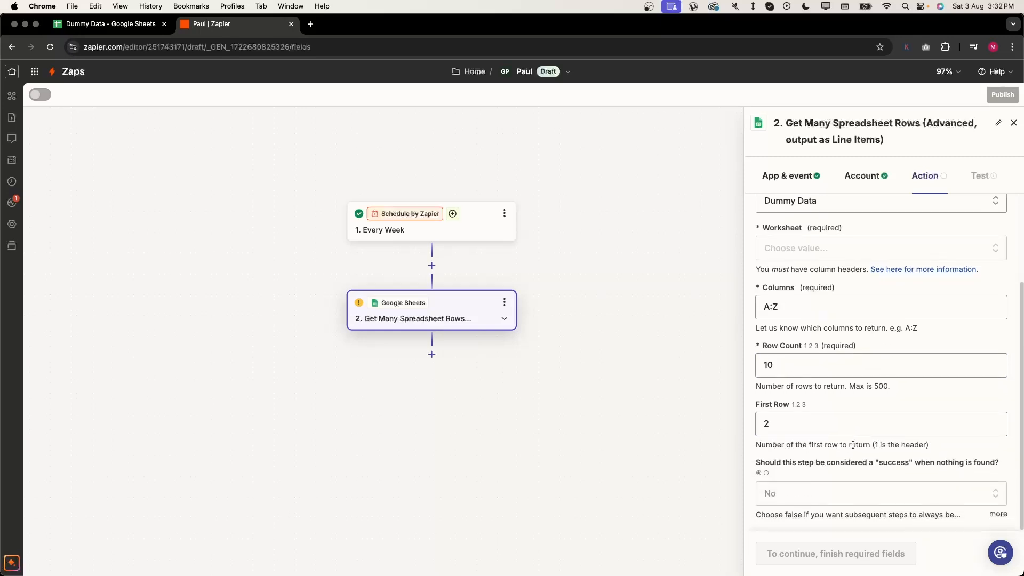
double_click(822, 366)
type("500")
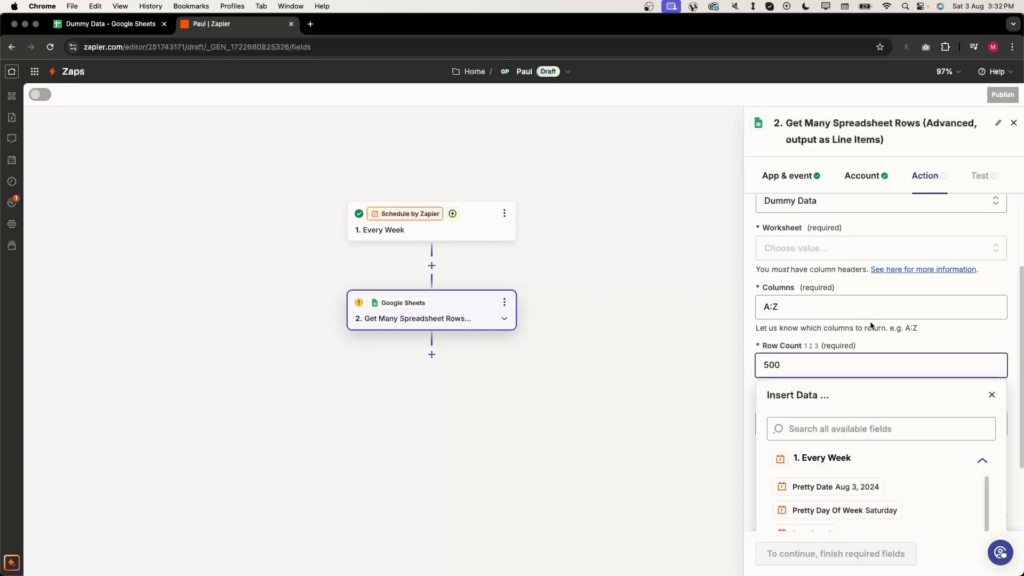
left_click(886, 338)
- Check Dummy Data's header columns and keep the First Row at 2
left_click(807, 421)
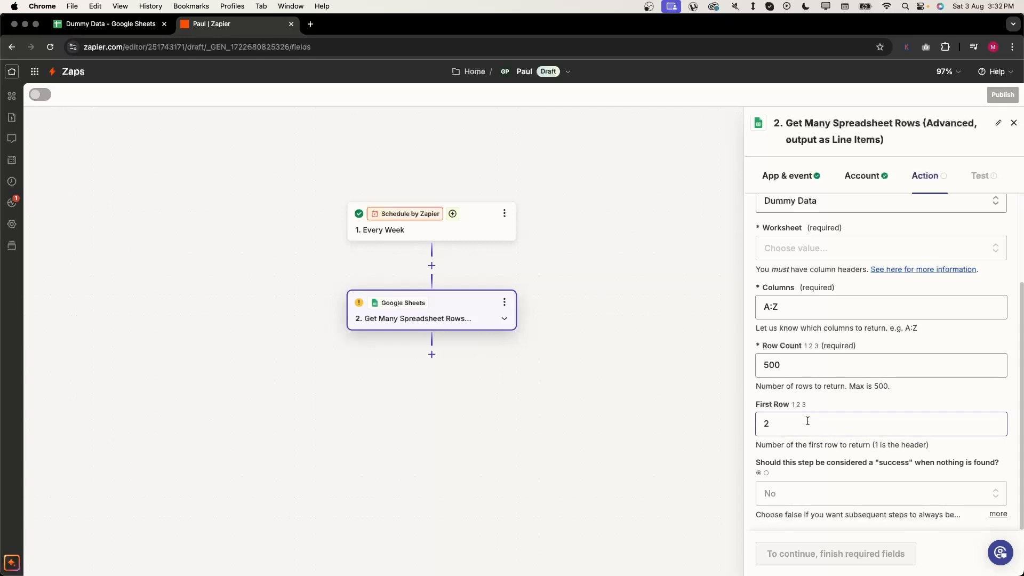
left_click(113, 27)
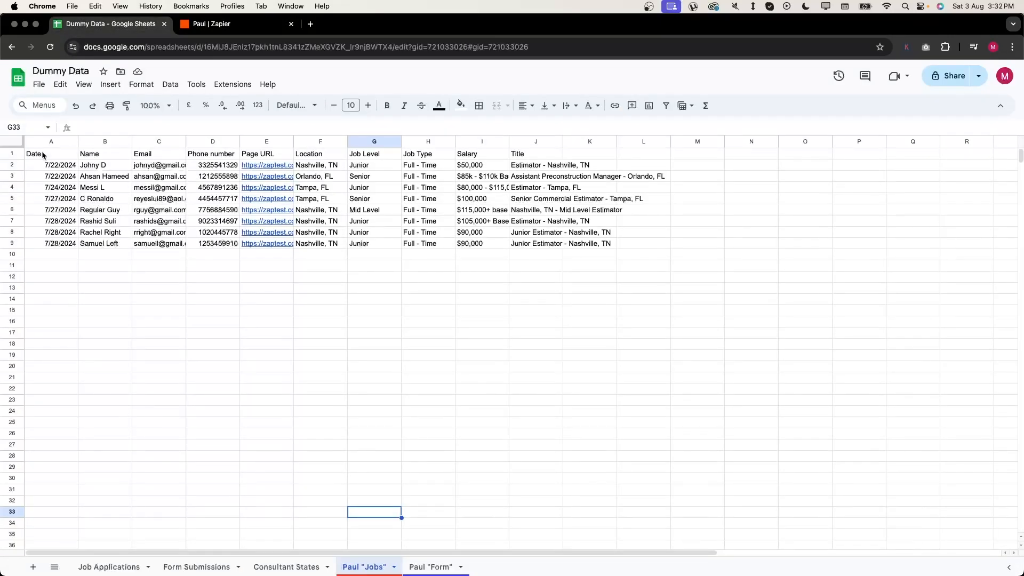
left_click_drag(43, 155, 536, 155)
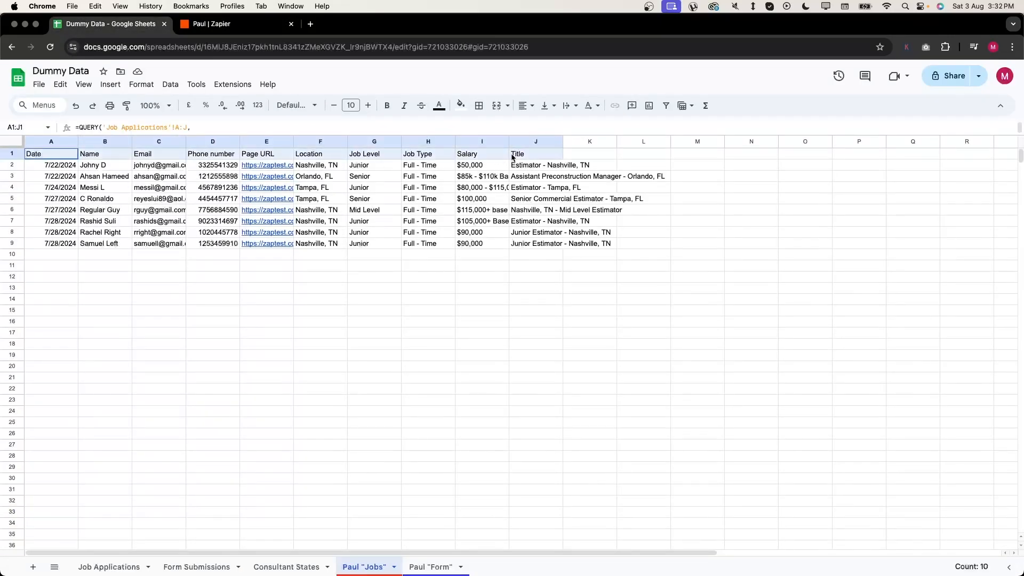
left_click(247, 20)
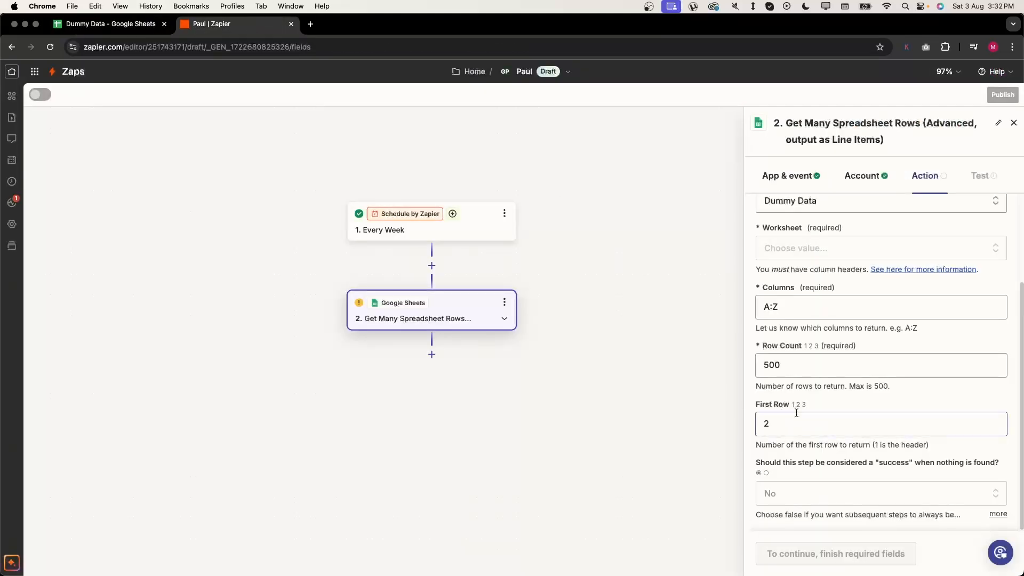
left_click(795, 416)
left_click(874, 408)
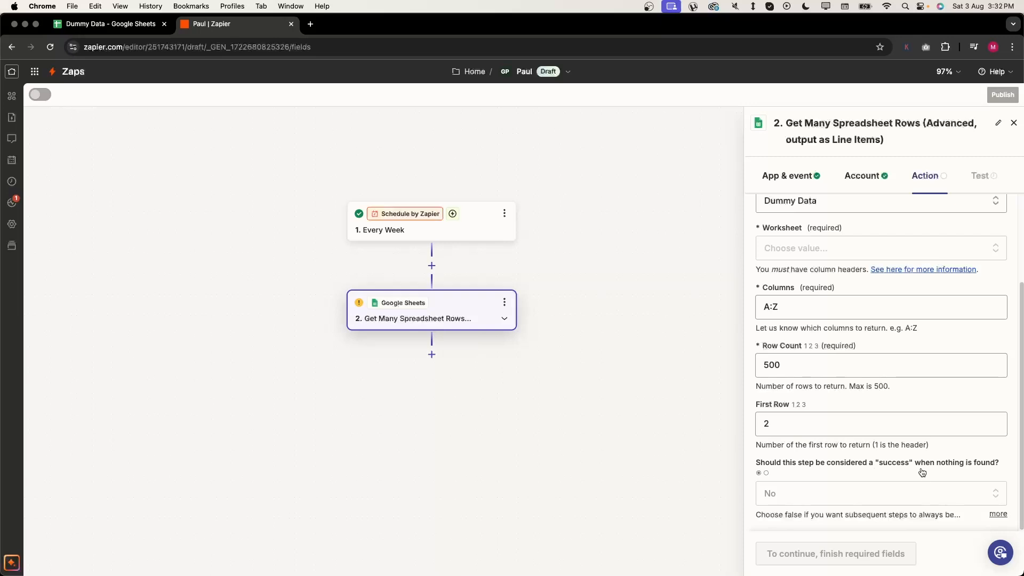
- Count finding nothing as success and choose the Paul "Jobs" worksheet
left_click(924, 488)
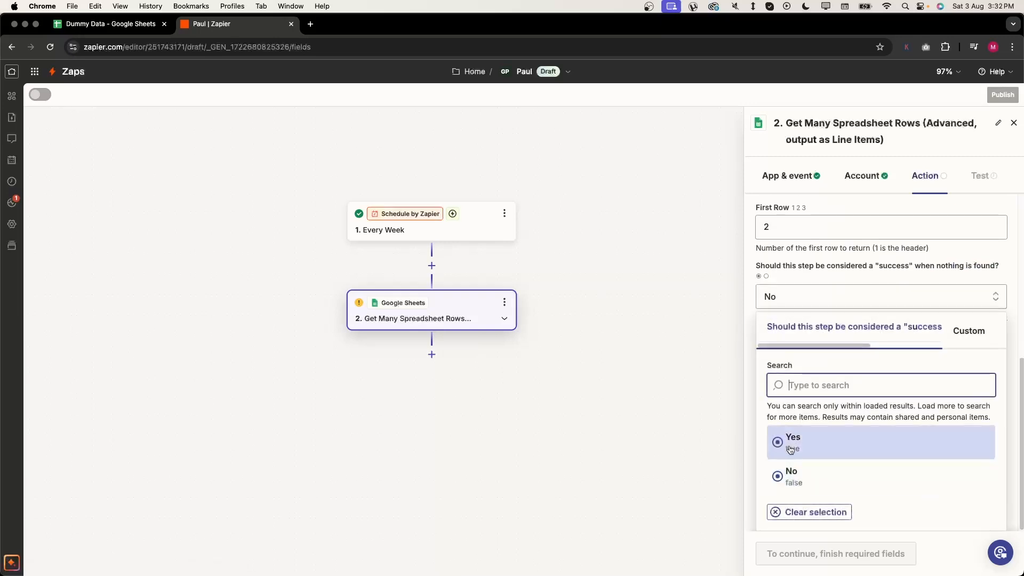
left_click(790, 445)
scroll(848, 383, "up", 3)
left_click(848, 374)
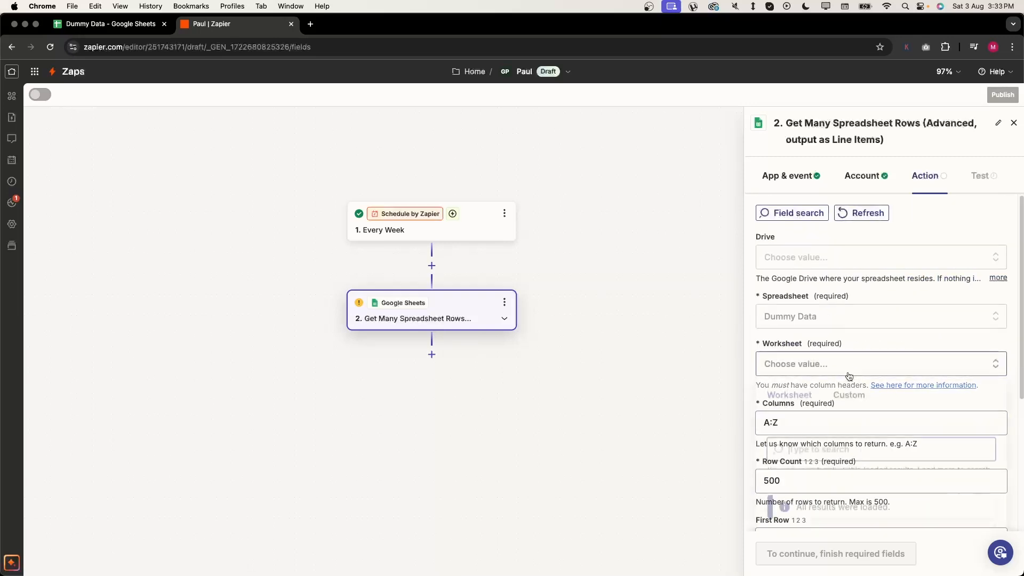
scroll(847, 389, "down", 4)
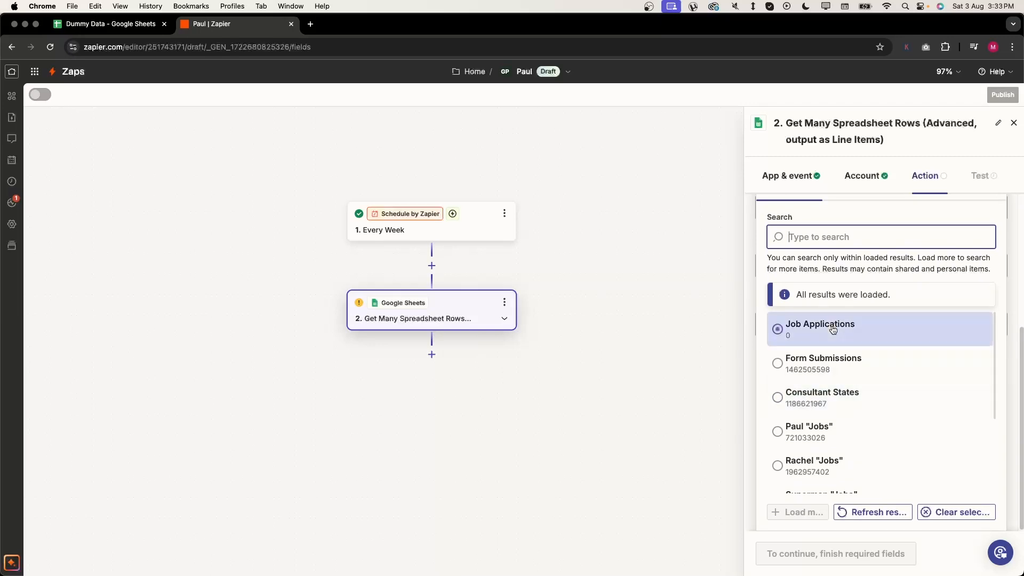
scroll(832, 339, "down", 2)
left_click(830, 364)
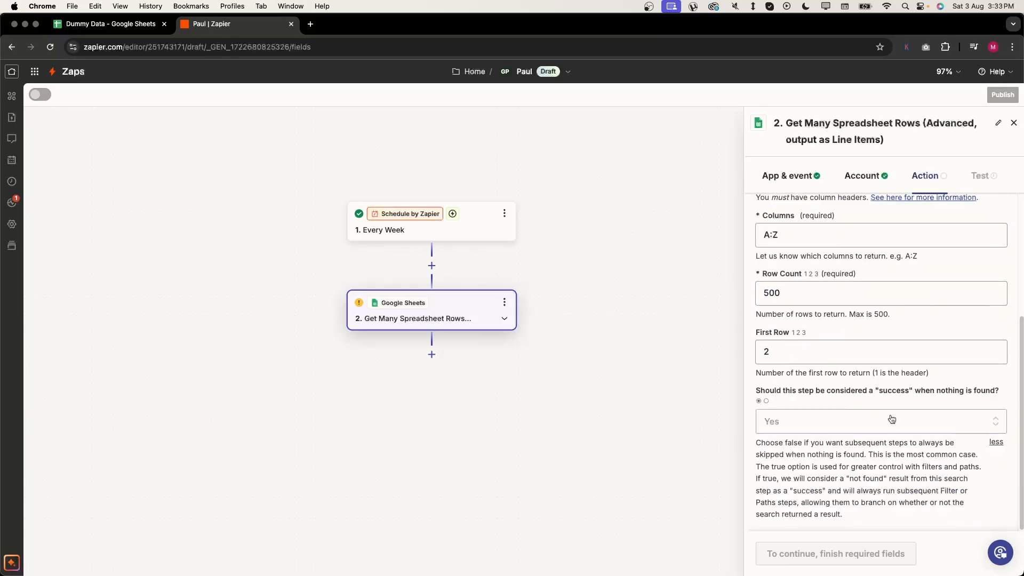
- Run the Get Many Spreadsheet Rows test, scroll through the returned rows, and close the editor
left_click(784, 552)
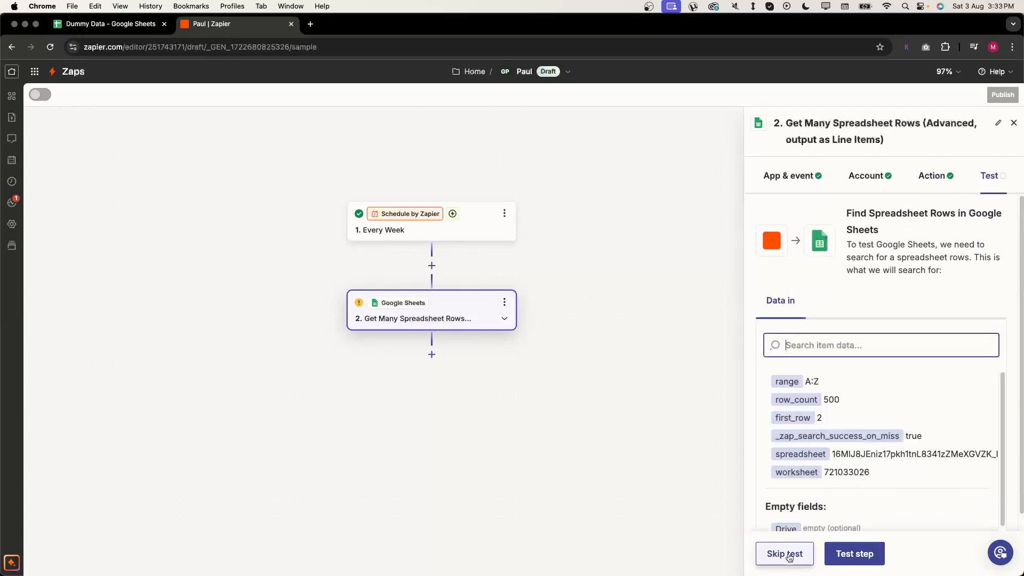
left_click(830, 547)
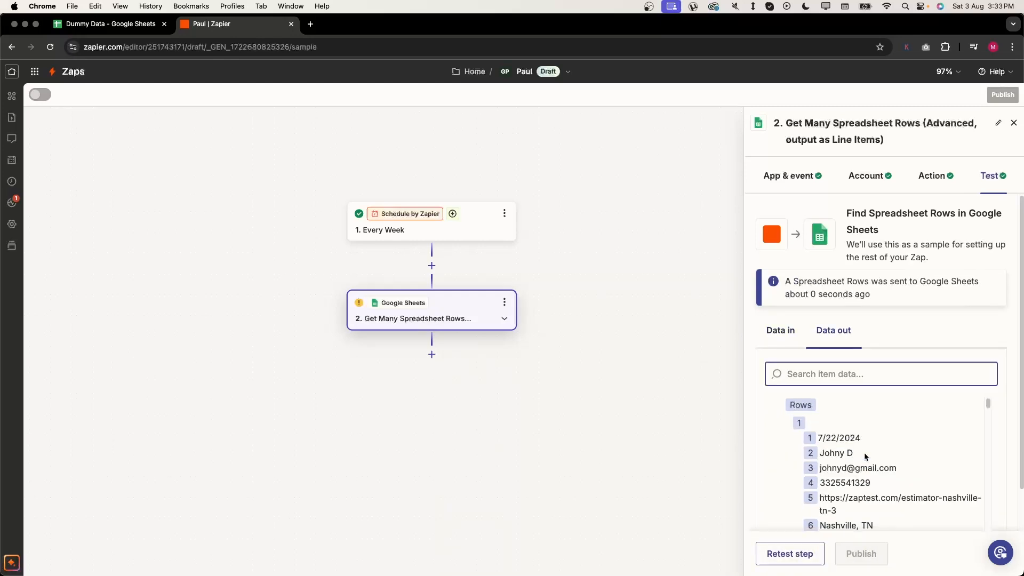
scroll(864, 456, "down", 2)
scroll(848, 450, "up", 2)
left_click_drag(825, 436, 856, 482)
scroll(857, 483, "down", 5)
scroll(856, 486, "down", 4)
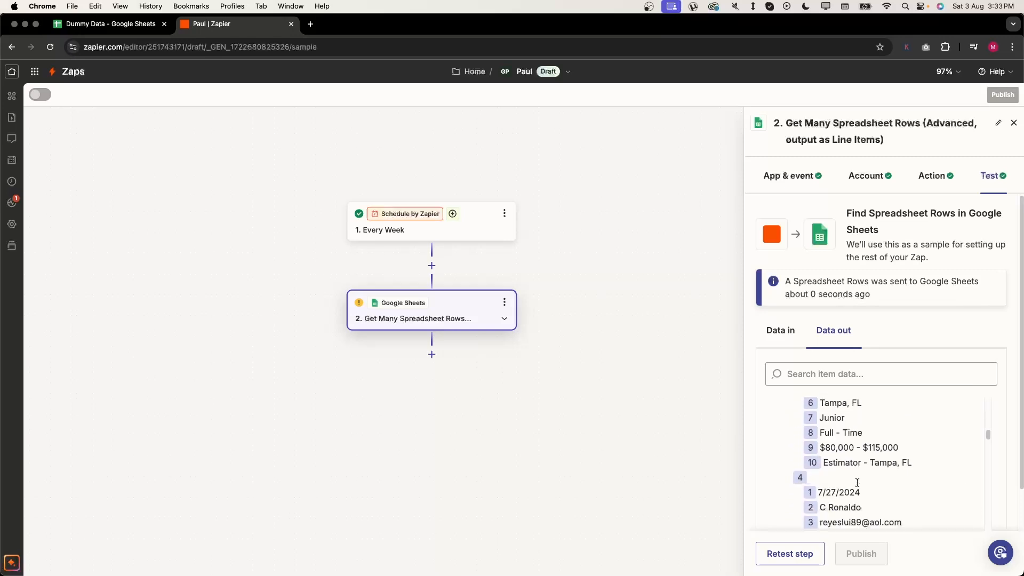
left_click(558, 492)
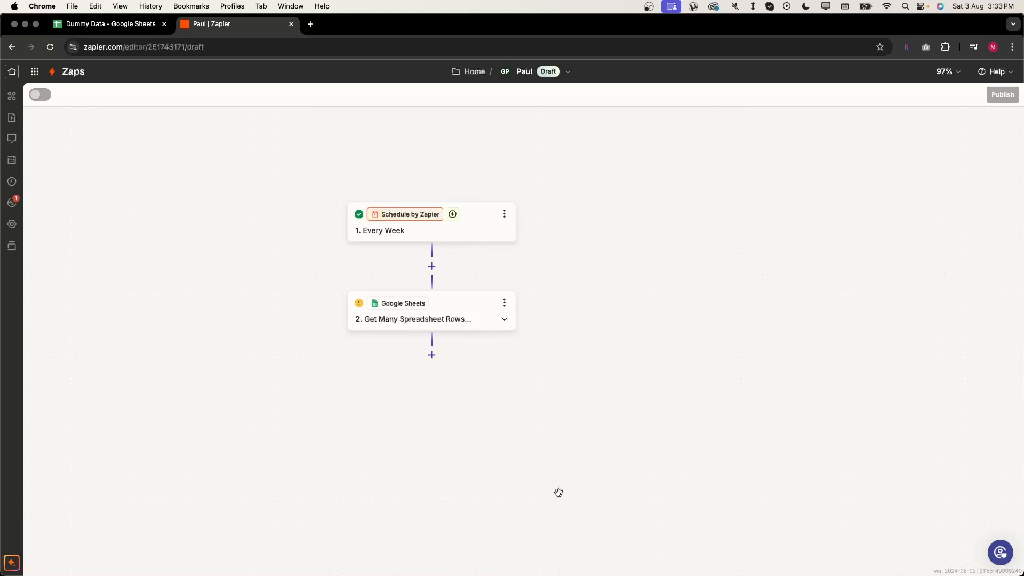
- Duplicate the Get Many Spreadsheet Rows step and point the copy at another worksheet
left_click(503, 303)
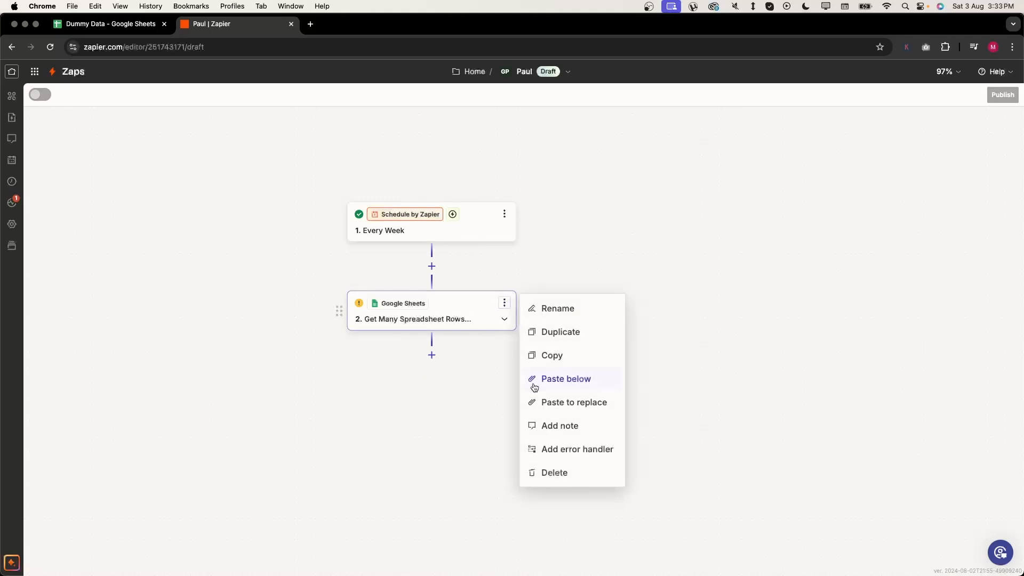
left_click(570, 341)
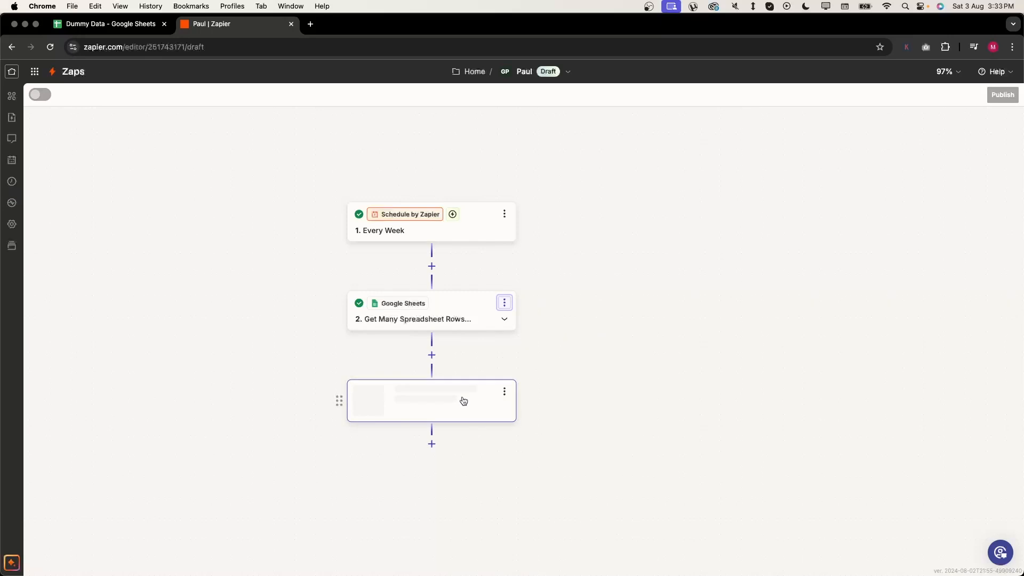
left_click(461, 399)
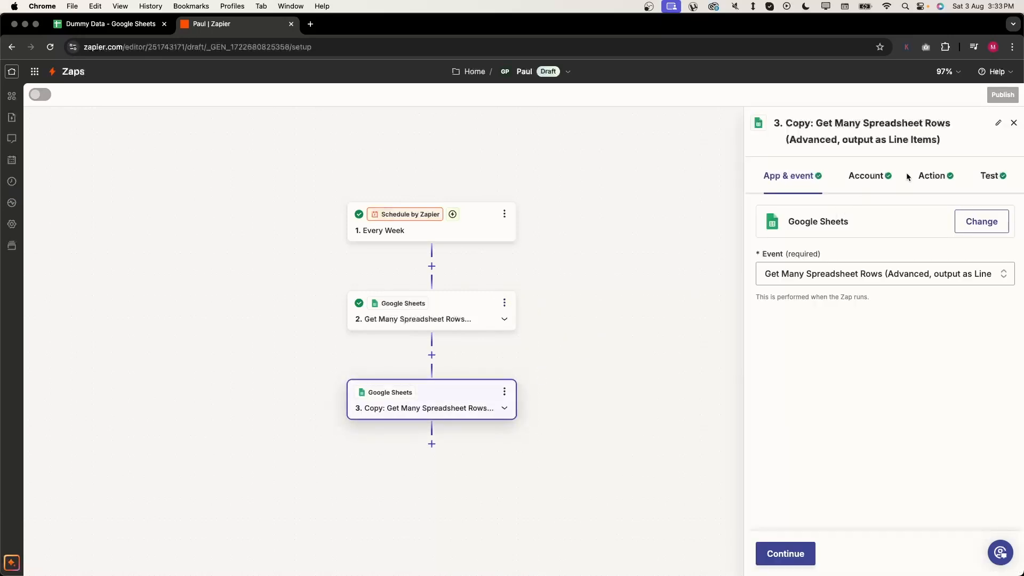
left_click(927, 175)
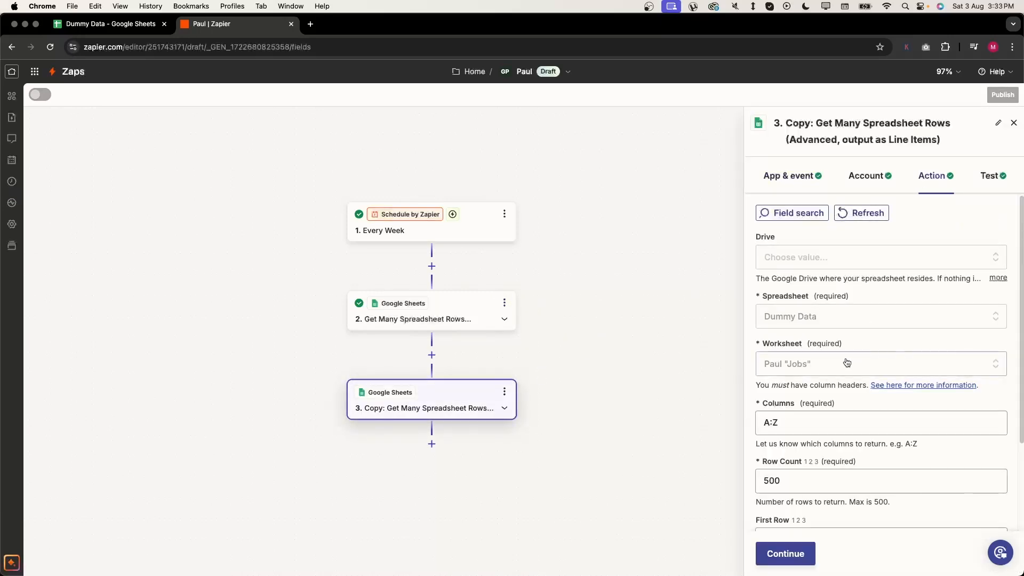
left_click(847, 363)
scroll(851, 501, "down", 5)
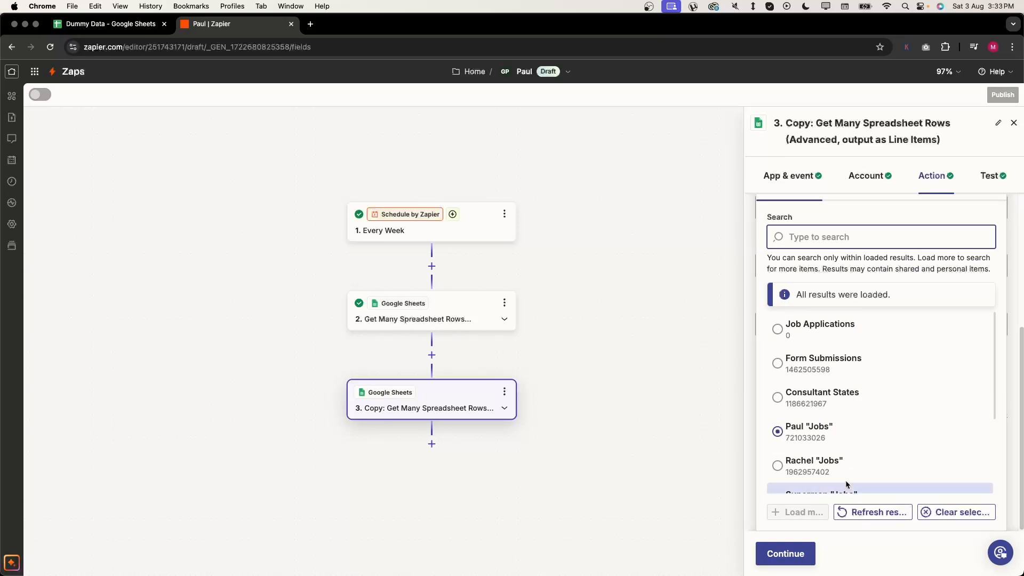
scroll(849, 469, "down", 3)
left_click(865, 412)
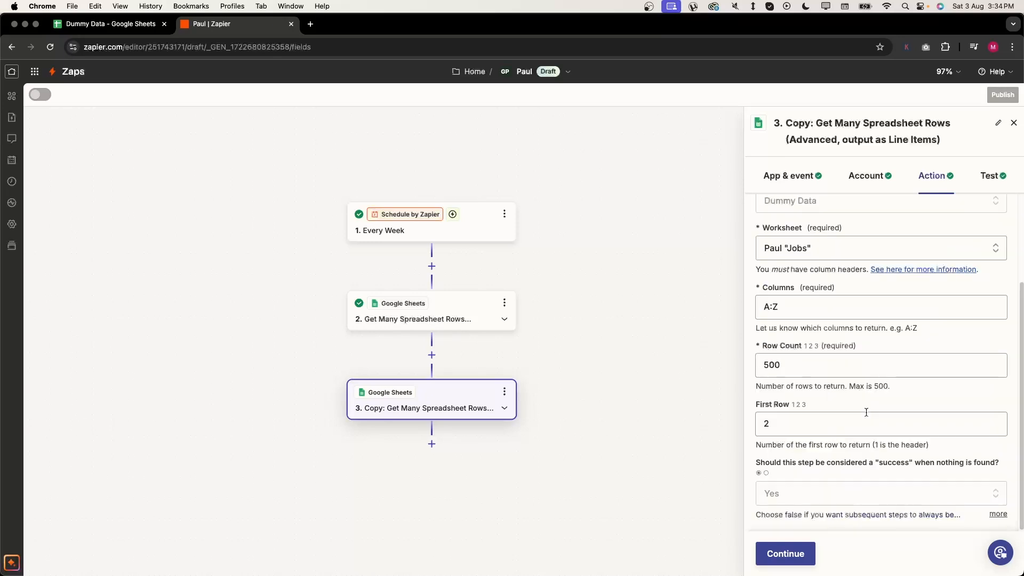
left_click(799, 554)
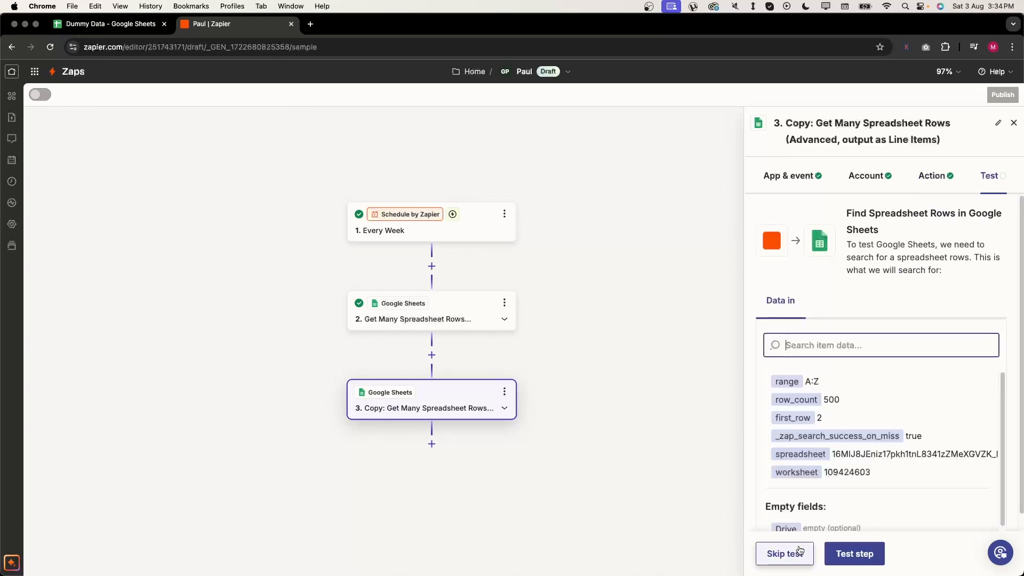
- Test the copied step, scroll through its returned rows, and begin editing its title
left_click(825, 554)
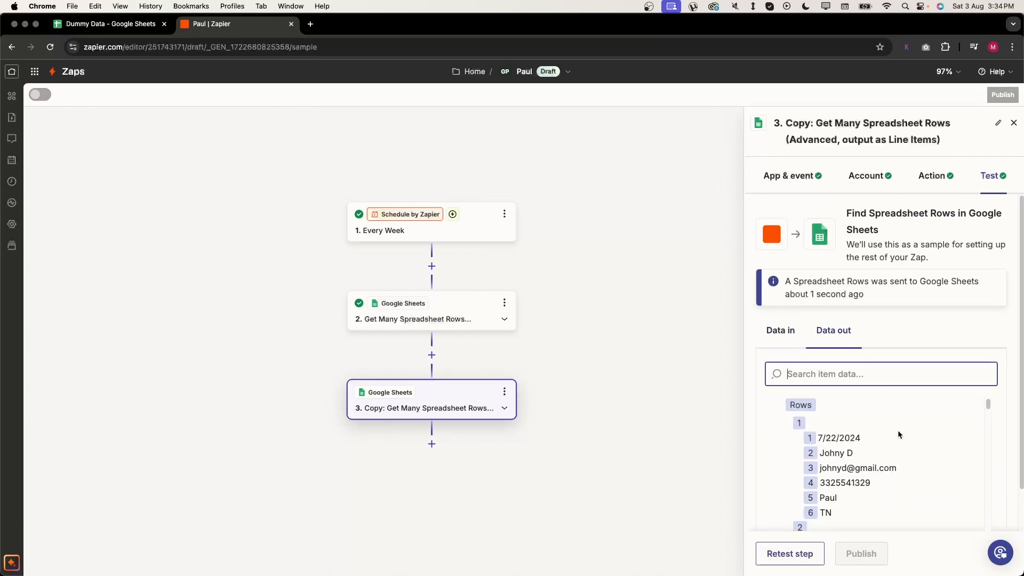
scroll(901, 421, "down", 10)
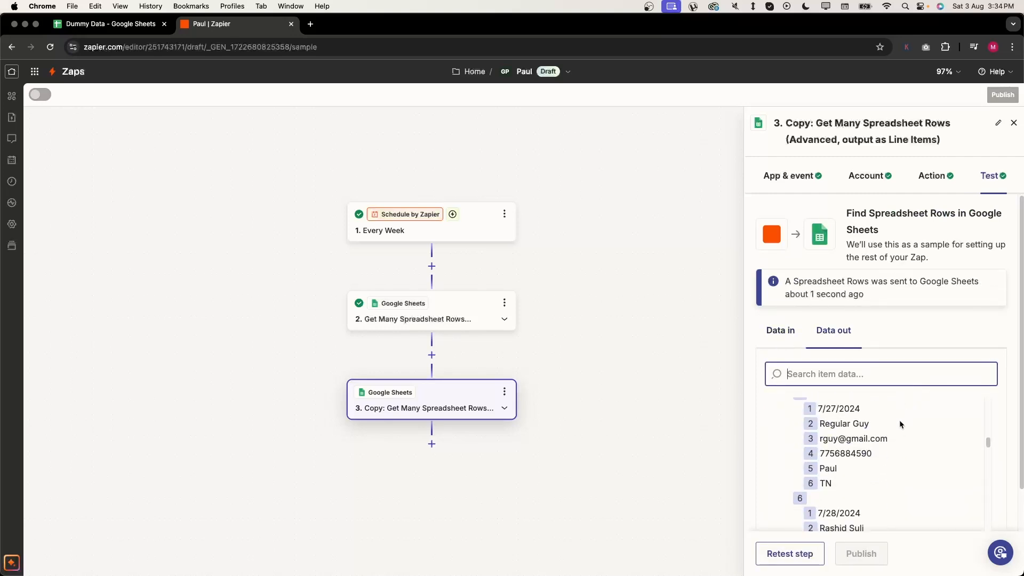
scroll(899, 422, "down", 5)
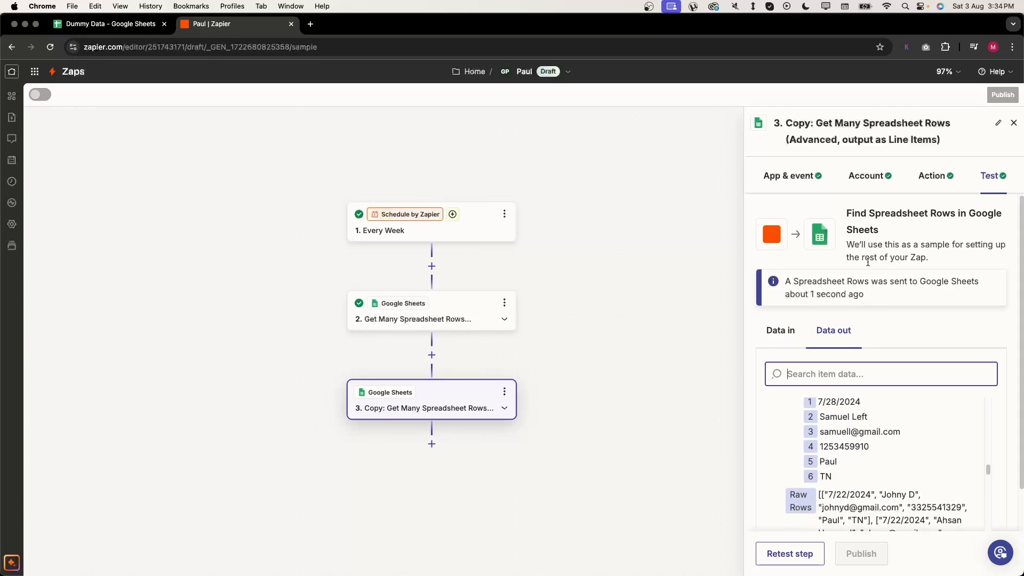
left_click(996, 118)
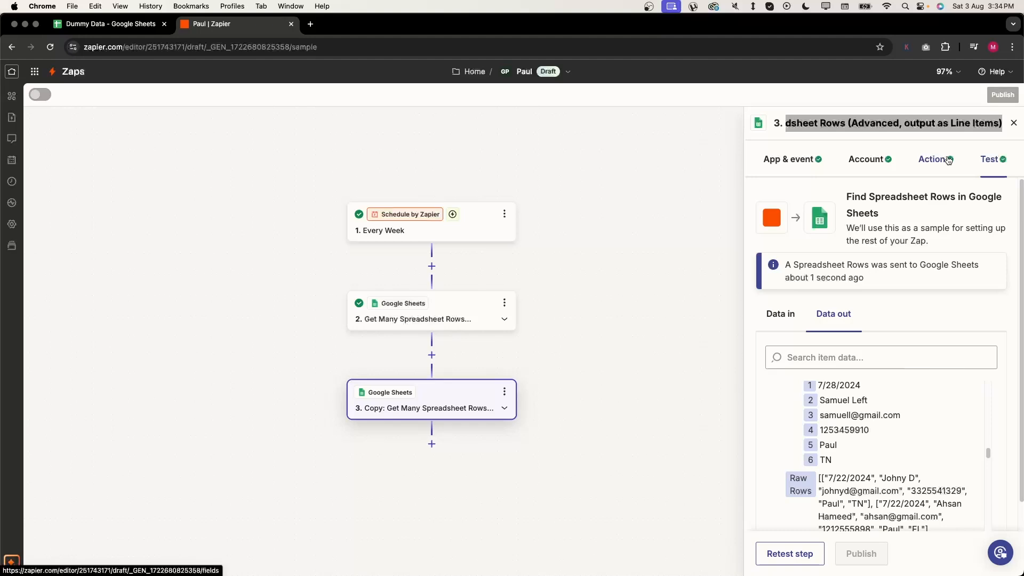
- Title step 3 'Form Submissions data' and rename step 2 'Job Applications Data'
type("Form Submissions da")
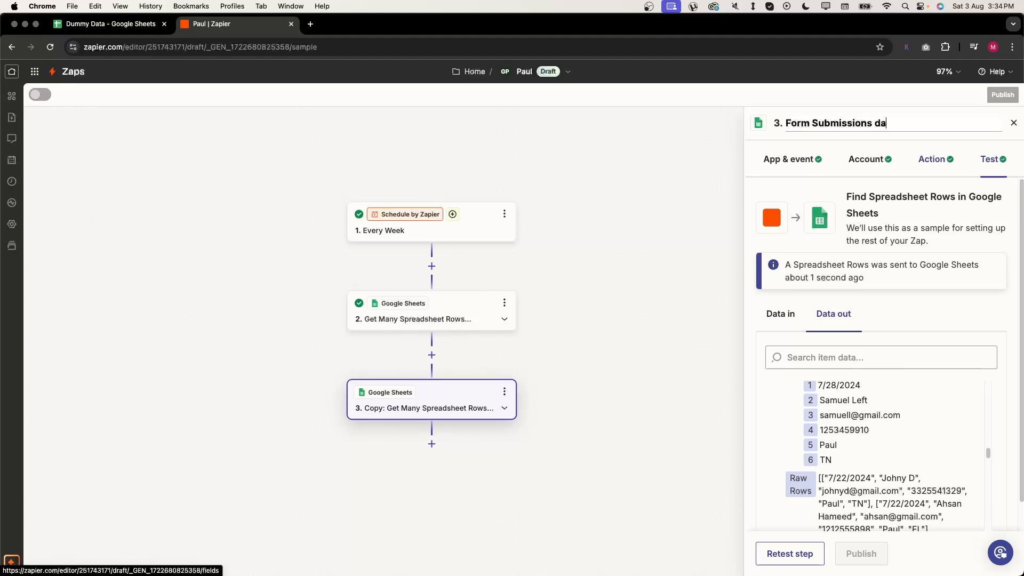
type("ta")
key("Return")
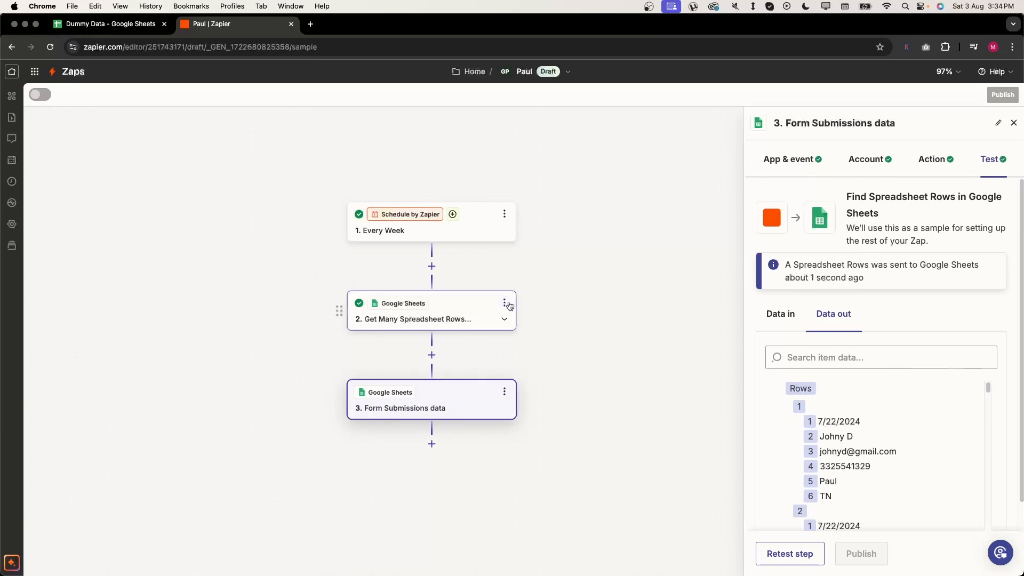
left_click(504, 302)
left_click(555, 303)
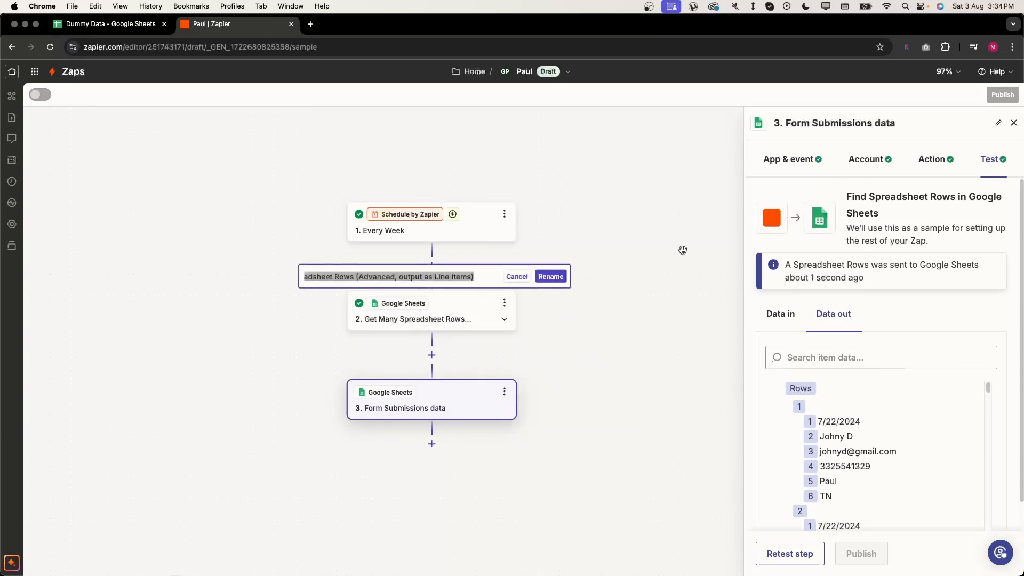
type("Job App")
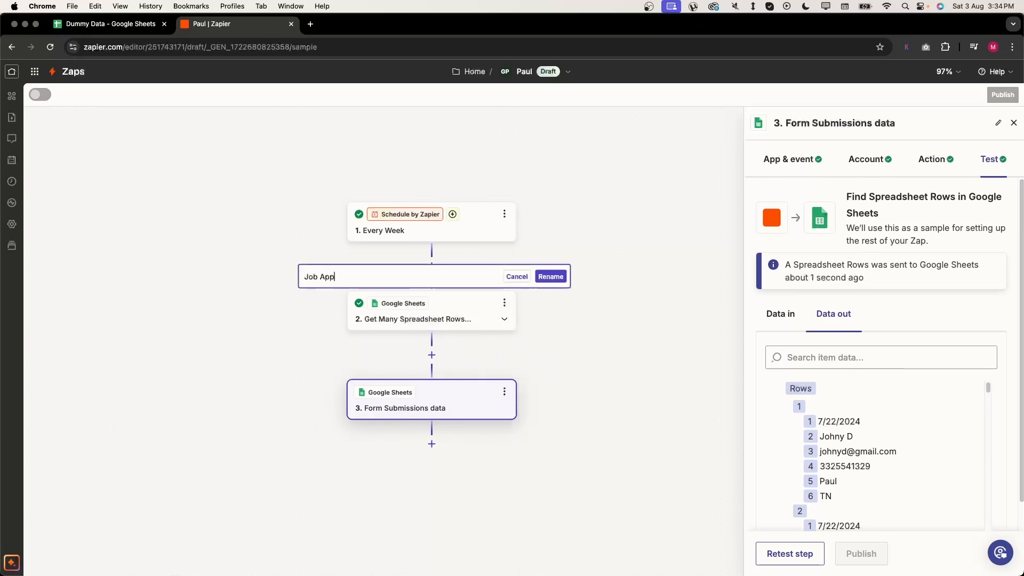
type("lications Data")
left_click(562, 284)
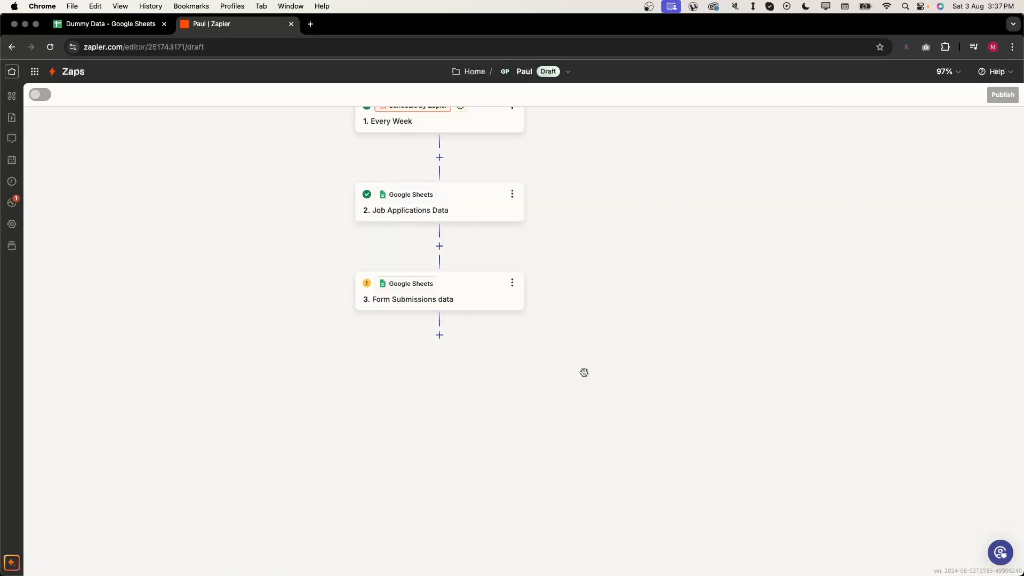
- Add a Paths by Zapier step after step 3 and rename Path A to "Jobs" + "Forms"
left_click(438, 335)
left_click(577, 265)
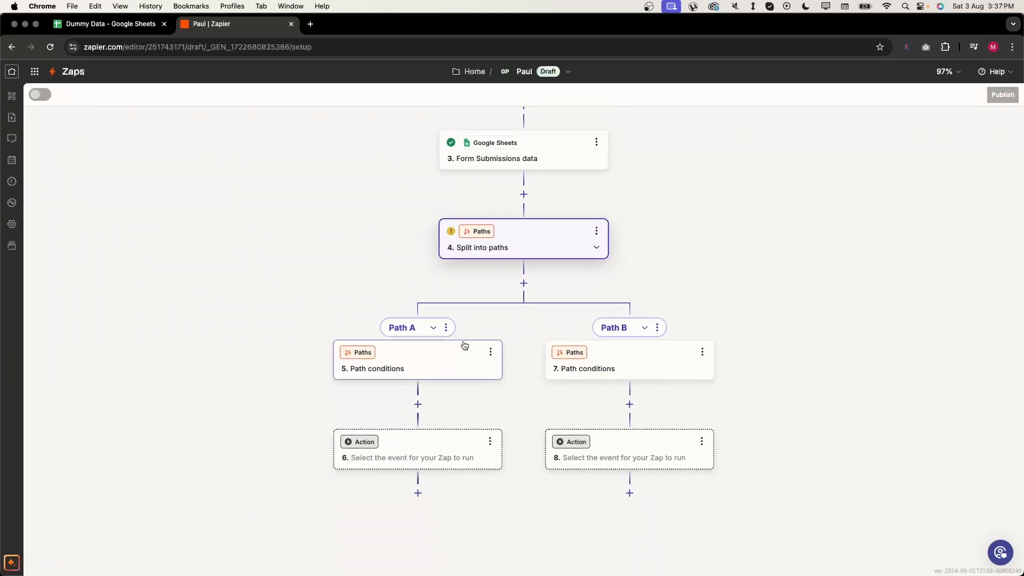
left_click(446, 328)
left_click(473, 342)
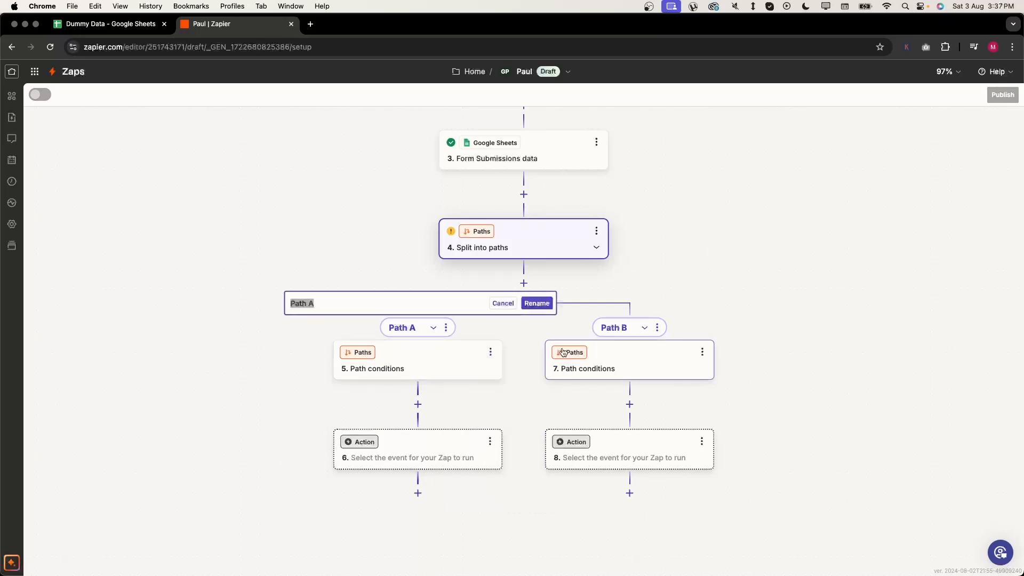
type("\"Jobs\" + \"Forms")
left_click(536, 303)
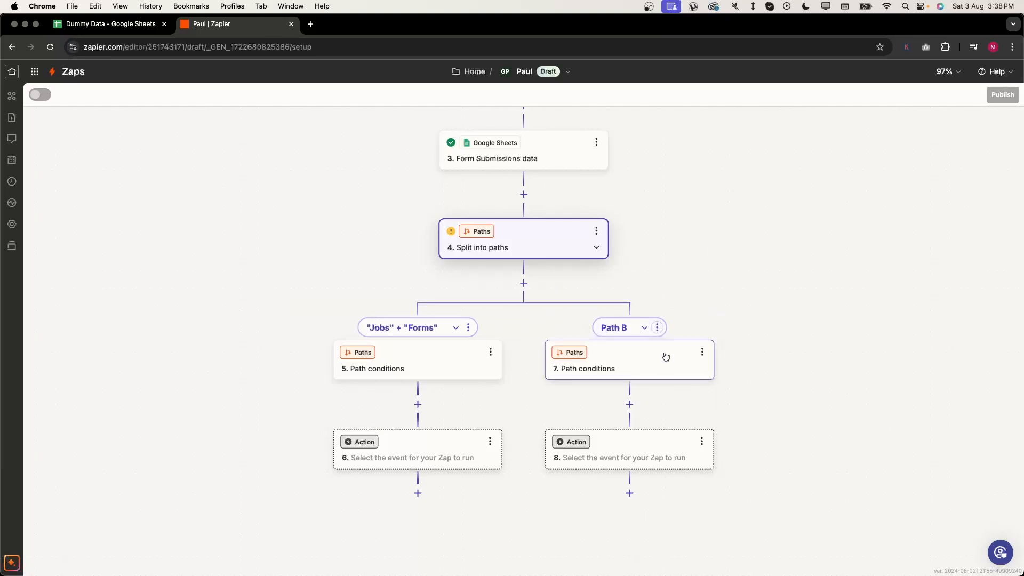
- Delete Path B along with its steps
left_click(657, 328)
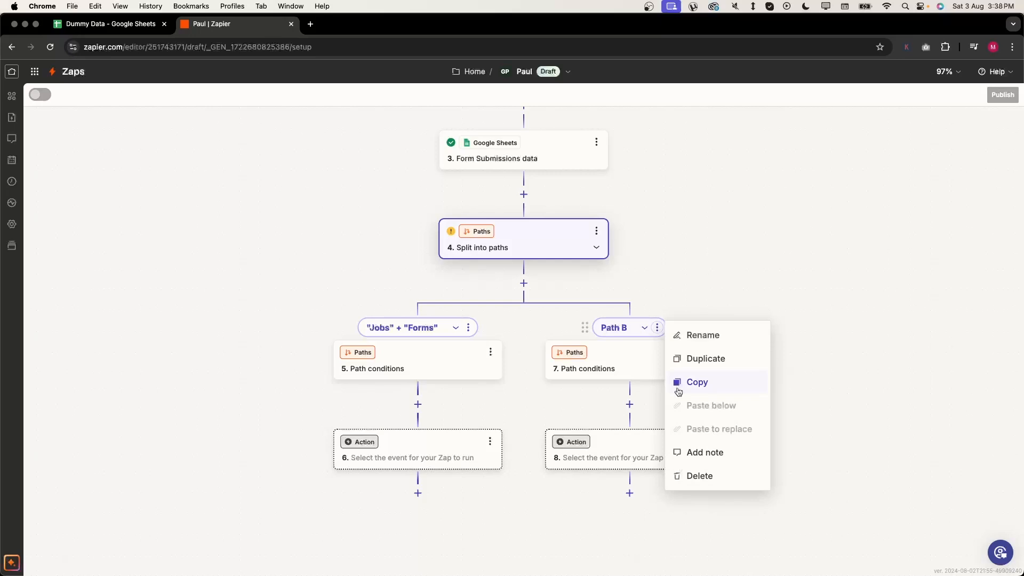
left_click(704, 472)
left_click(723, 477)
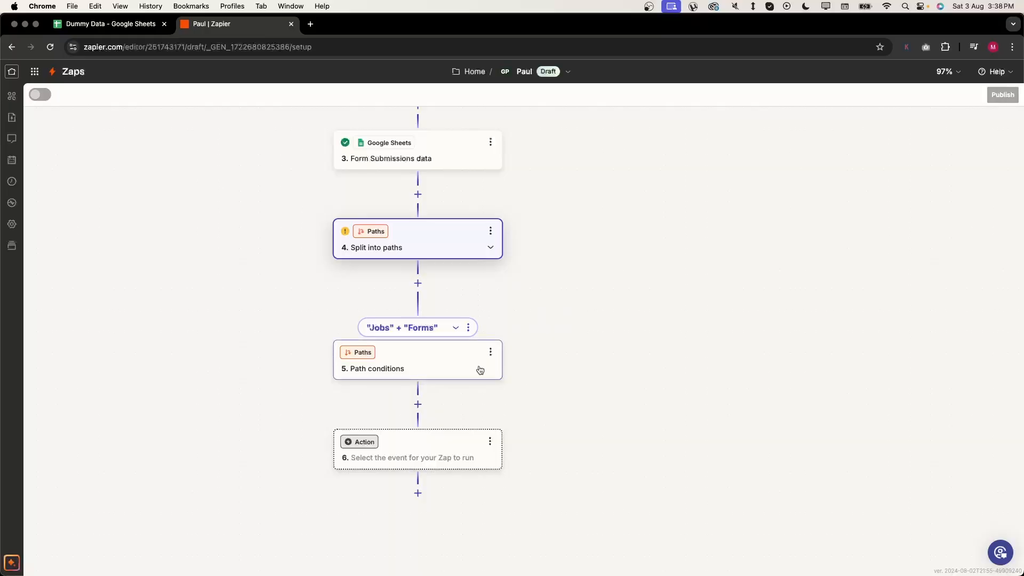
- Add a path rule: step 2's Zap Search Was Found Status (Text) Contains true
left_click(457, 360)
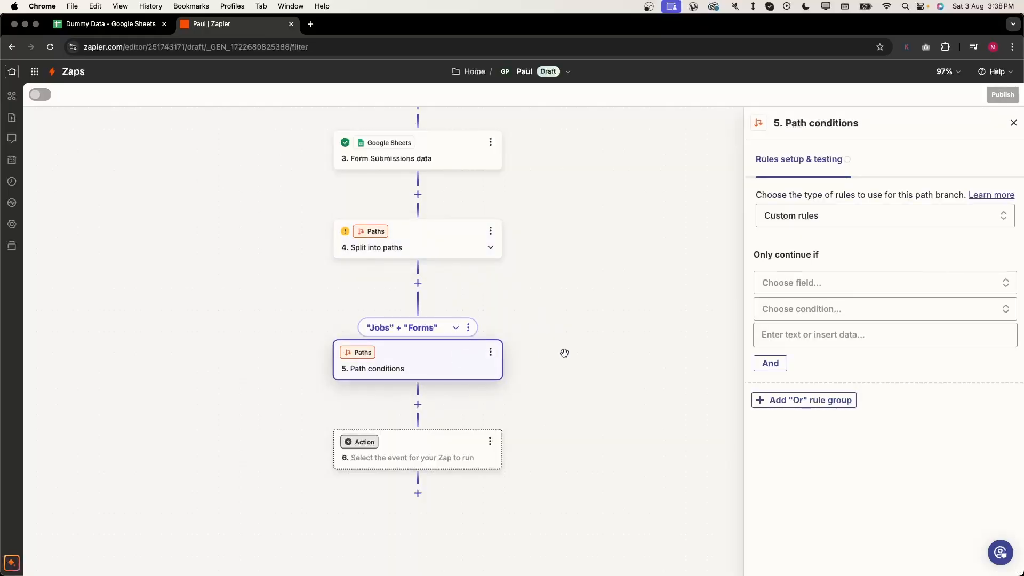
left_click(793, 282)
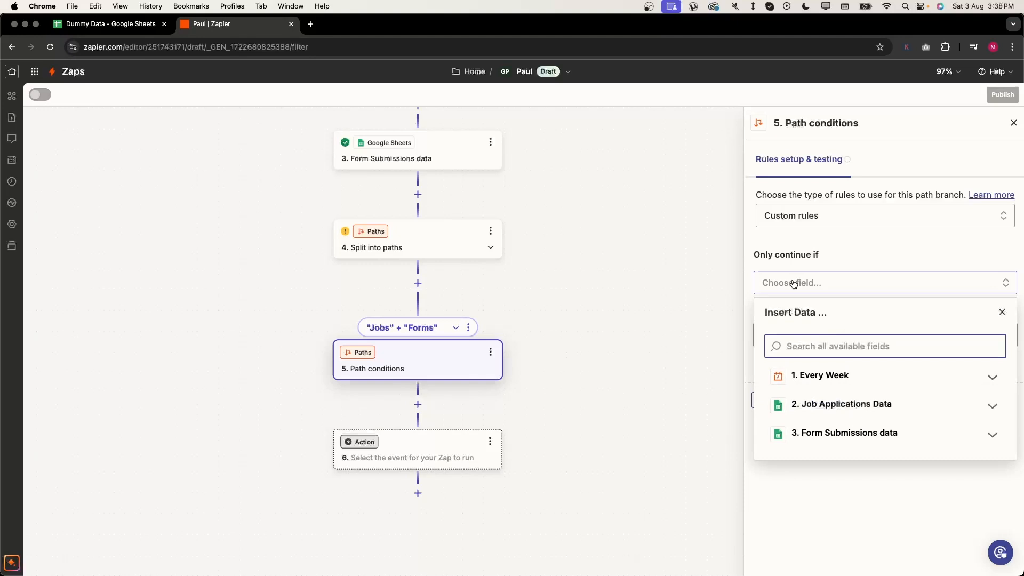
left_click(847, 403)
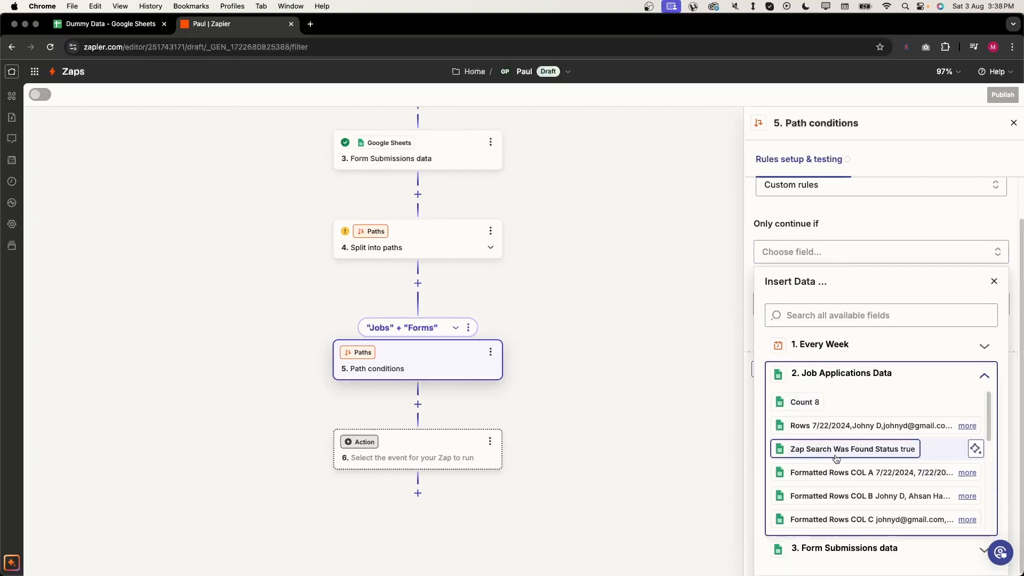
left_click(880, 451)
left_click(830, 315)
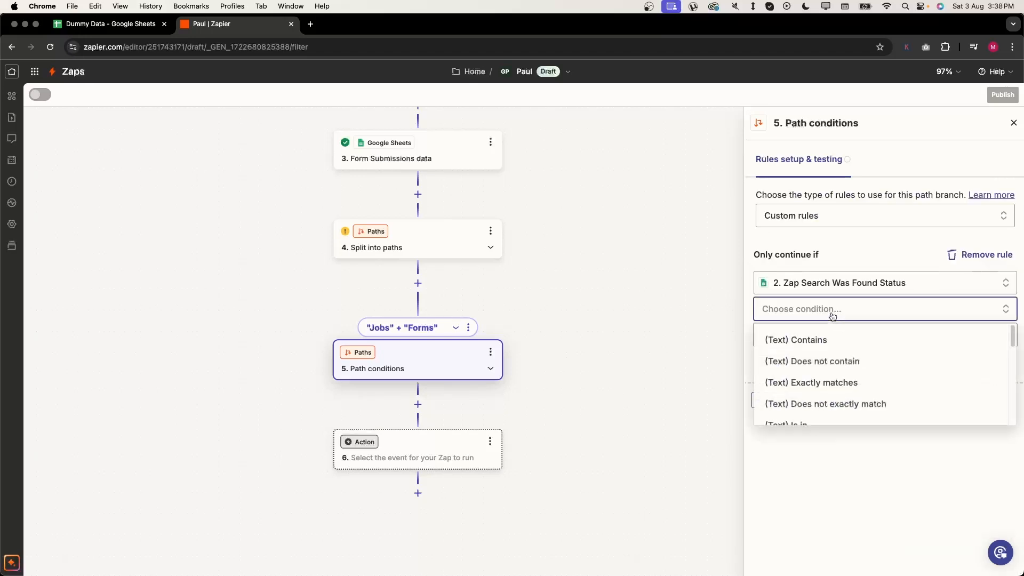
left_click(832, 341)
left_click(857, 340)
type("true")
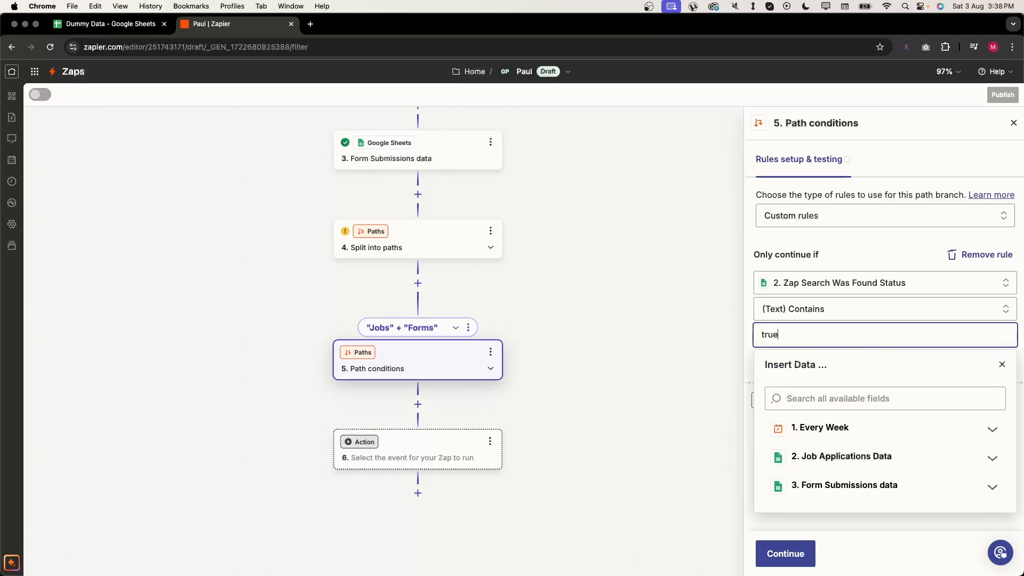
left_click(880, 268)
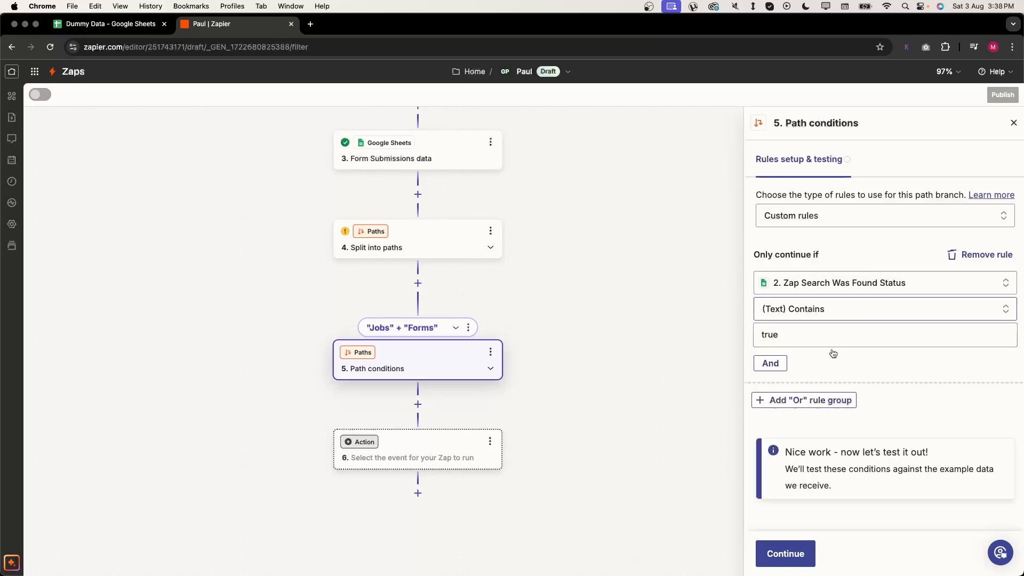
- Add an And rule on step 3's Zap Search Was Found Status with (Text) Contains
left_click(779, 365)
left_click(820, 391)
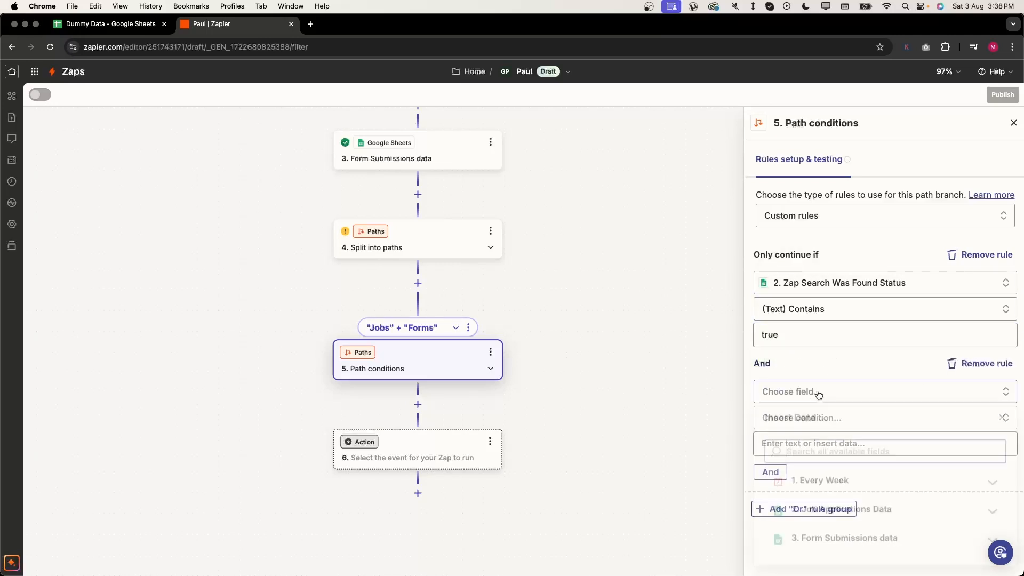
left_click(872, 547)
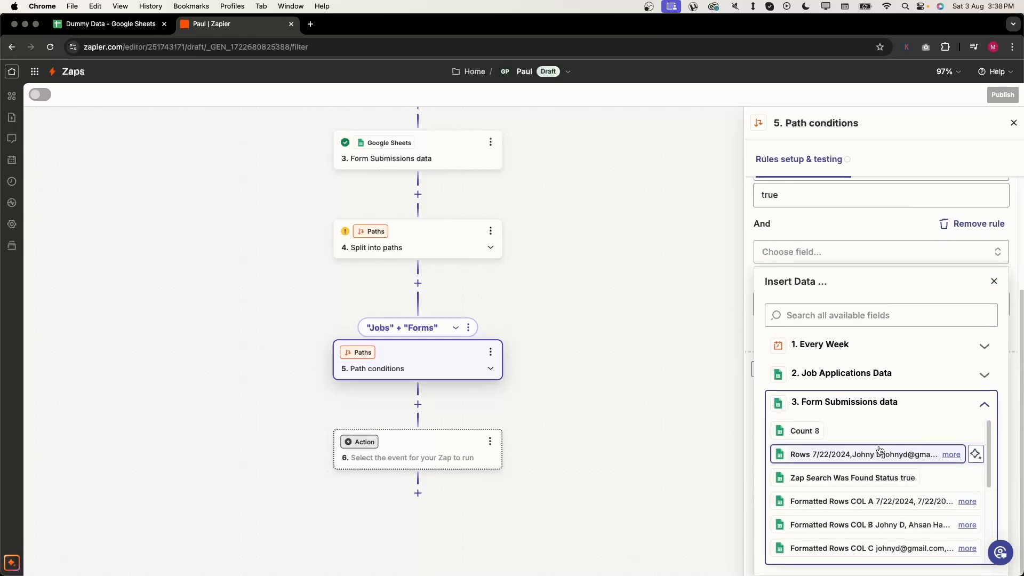
left_click(866, 476)
left_click(845, 421)
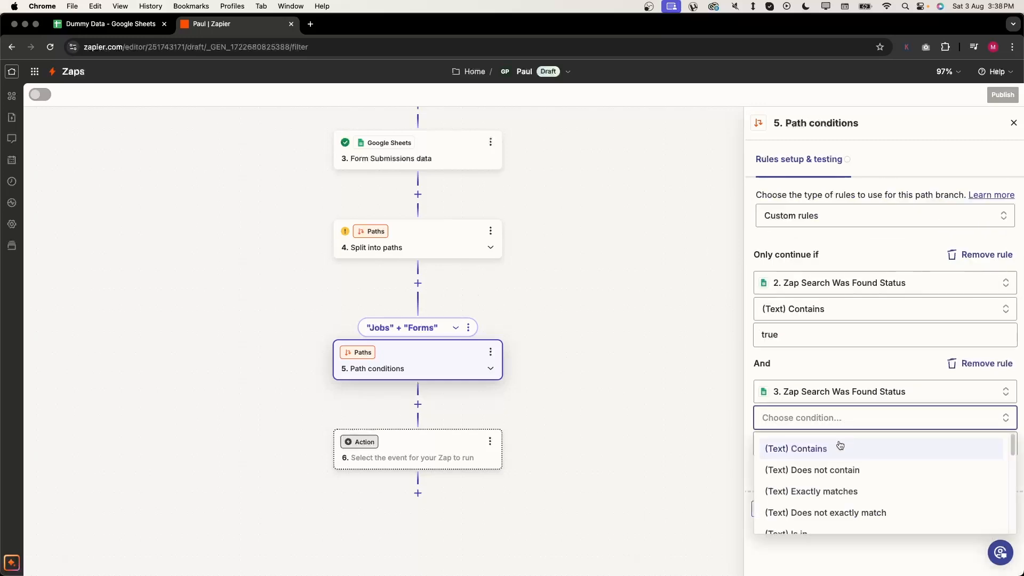
left_click(840, 448)
left_click(836, 457)
- Enter true as the second rule's value and verify the path conditions pass the test record
type("true")
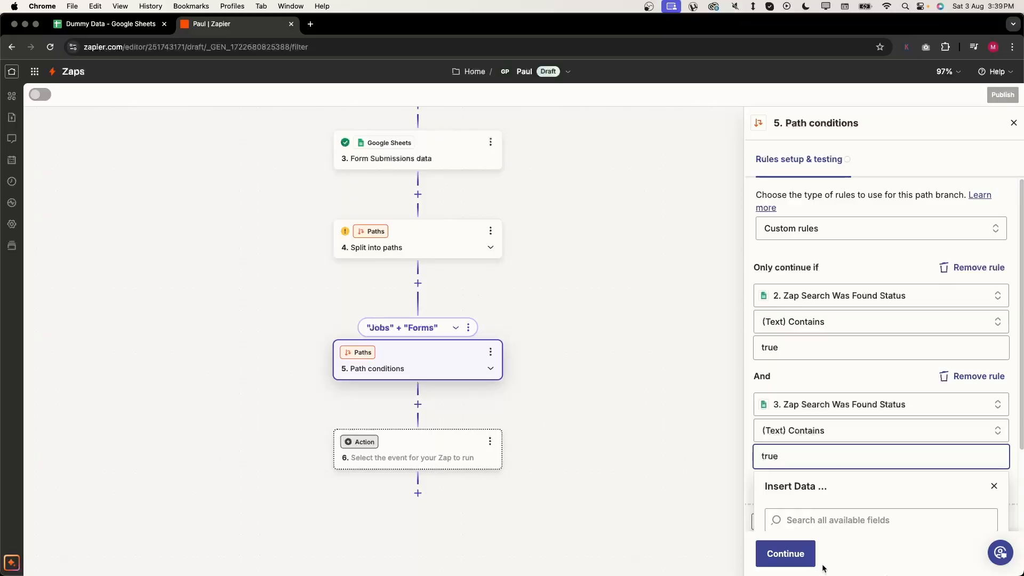
left_click(795, 554)
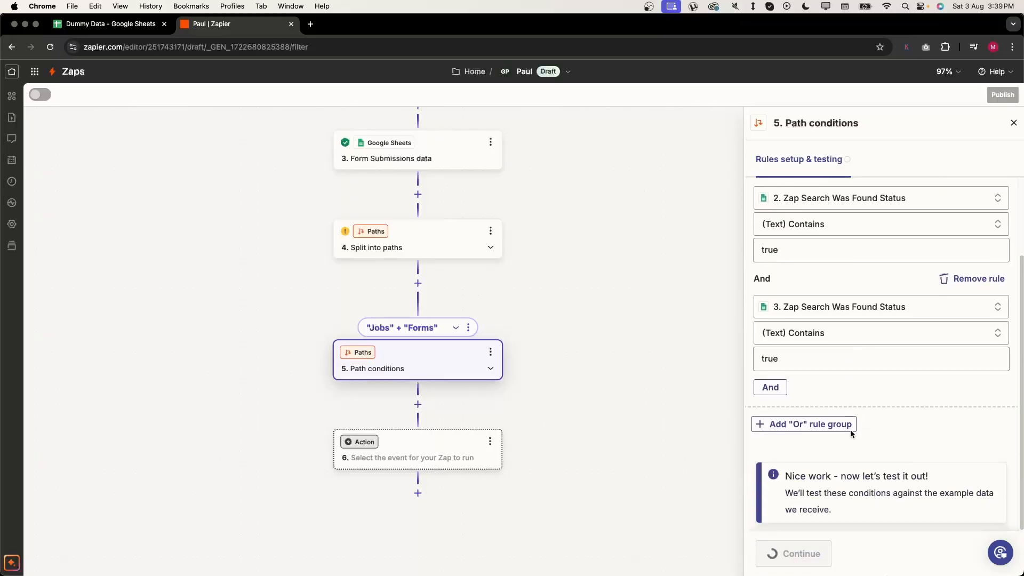
scroll(860, 391, "down", 3)
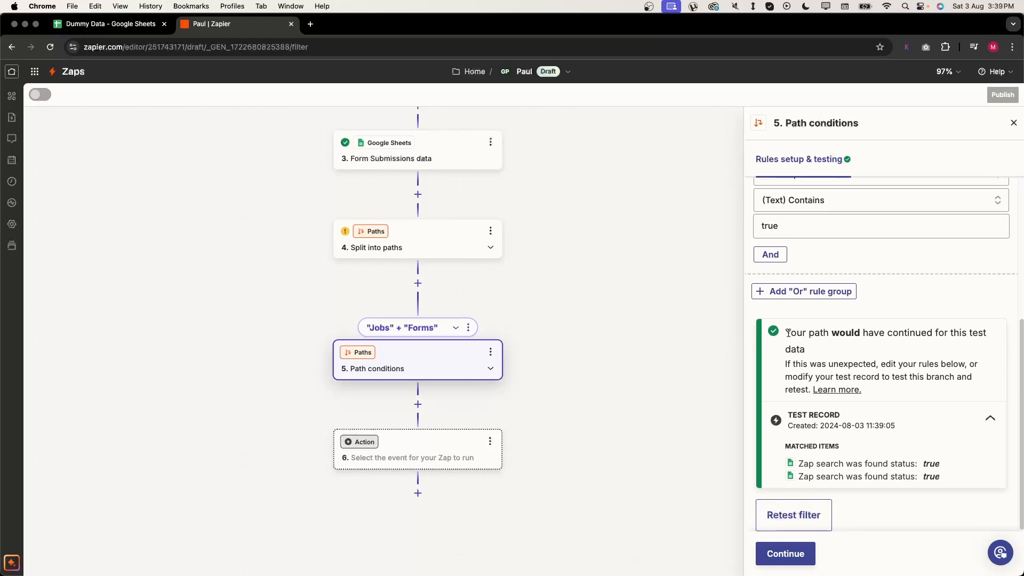
left_click_drag(787, 333, 945, 468)
left_click(945, 468)
scroll(591, 359, "up", 3)
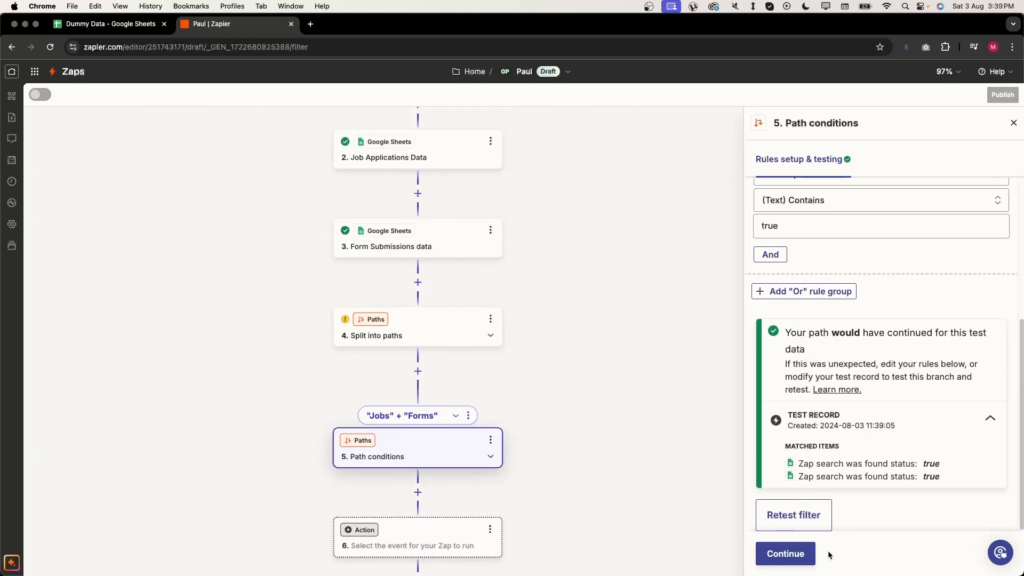
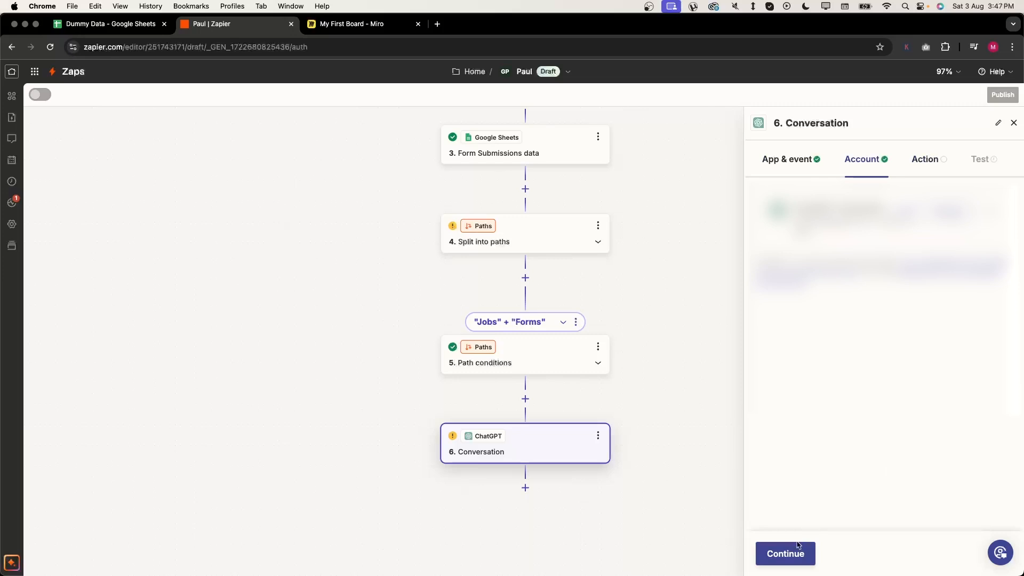
- Start the User Message with 'I want you to conver RAW json data into html table.' and 'Data:'
left_click(798, 544)
scroll(856, 365, "down", 5)
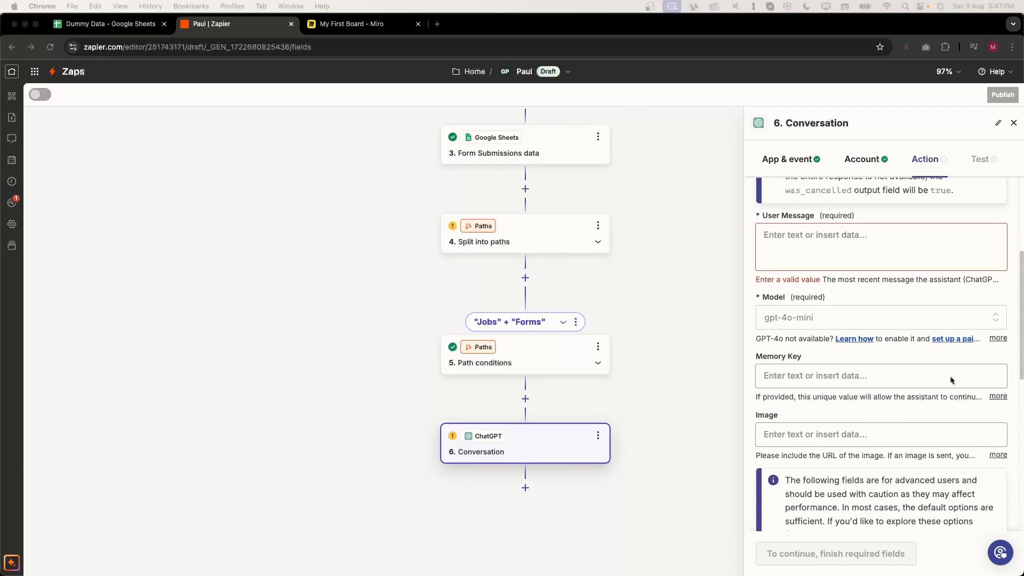
left_click(854, 228)
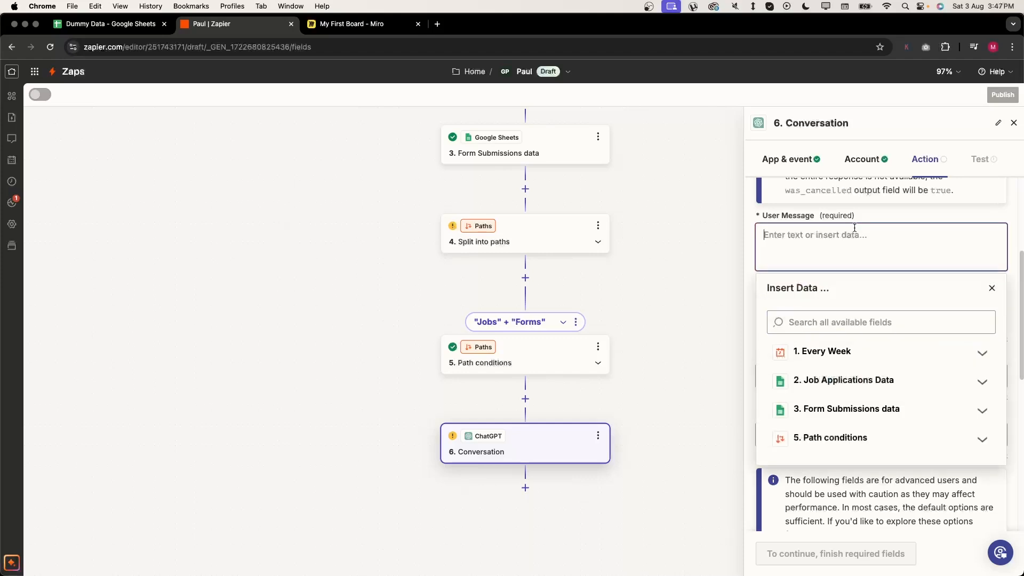
type("I want you to w")
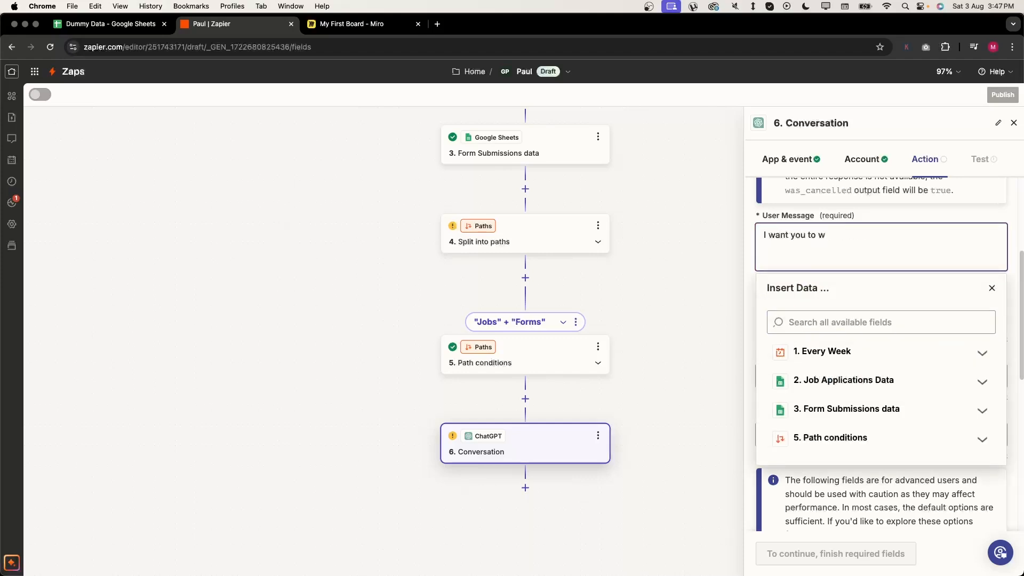
key("super+a")
key("BackSpace")
type("I want you to conver RAW json data int")
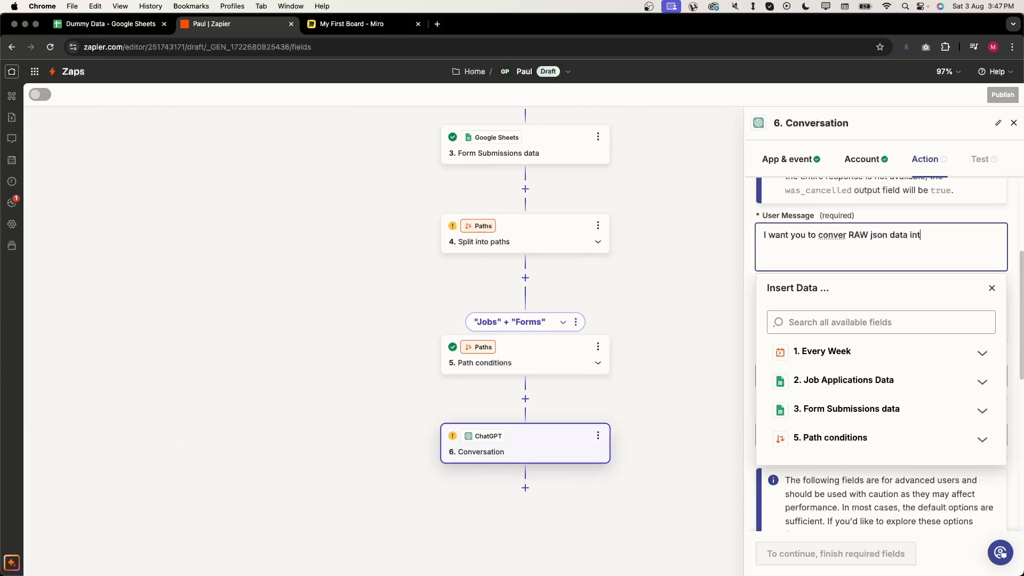
type("o html table.")
key("Return")
type("Data:")
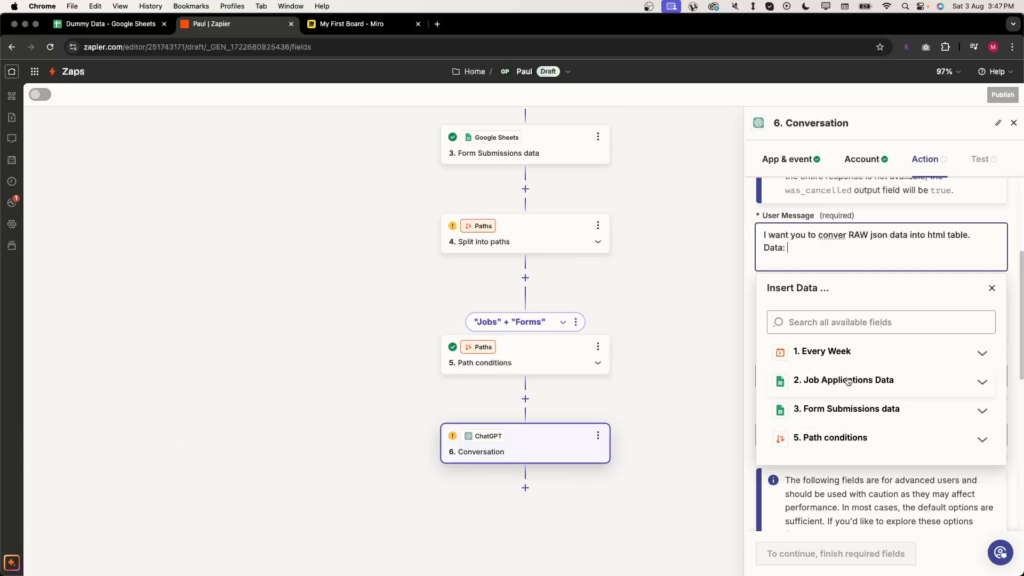
- Insert Job Applications Data > Raw Rows after 'Data:'
left_click(847, 381)
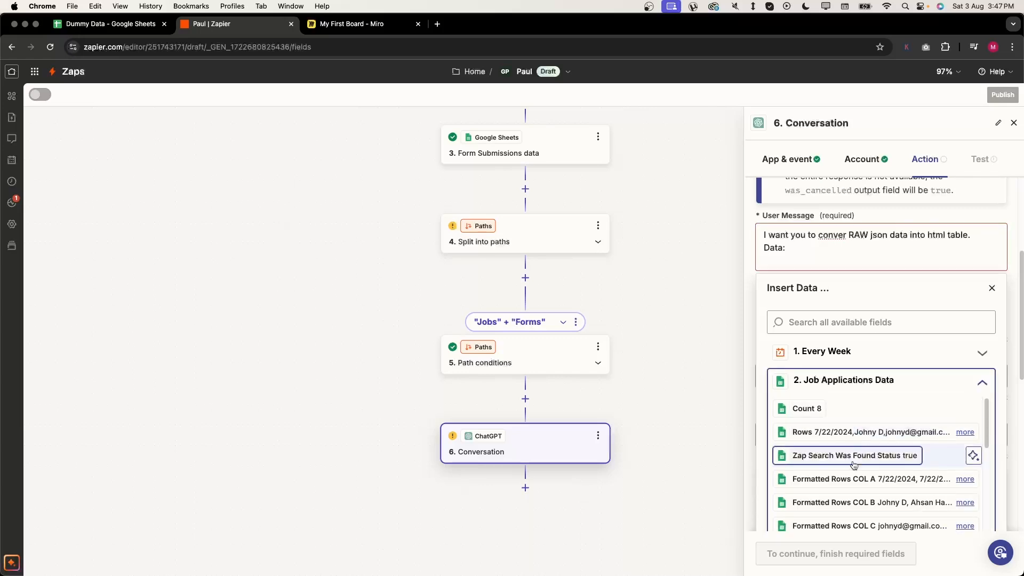
scroll(851, 463, "down", 3)
scroll(831, 463, "up", 3)
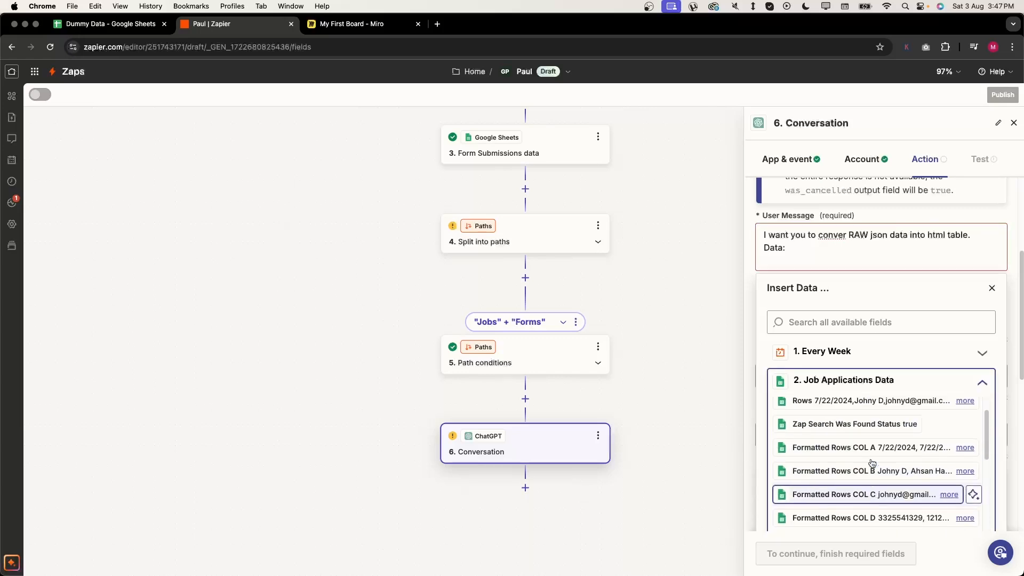
scroll(824, 463, "down", 5)
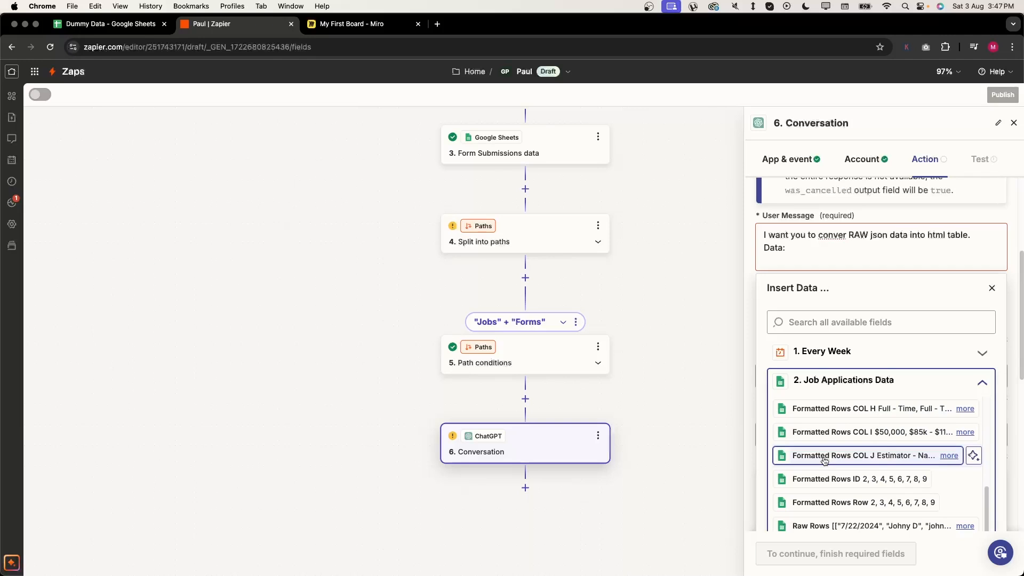
left_click(821, 525)
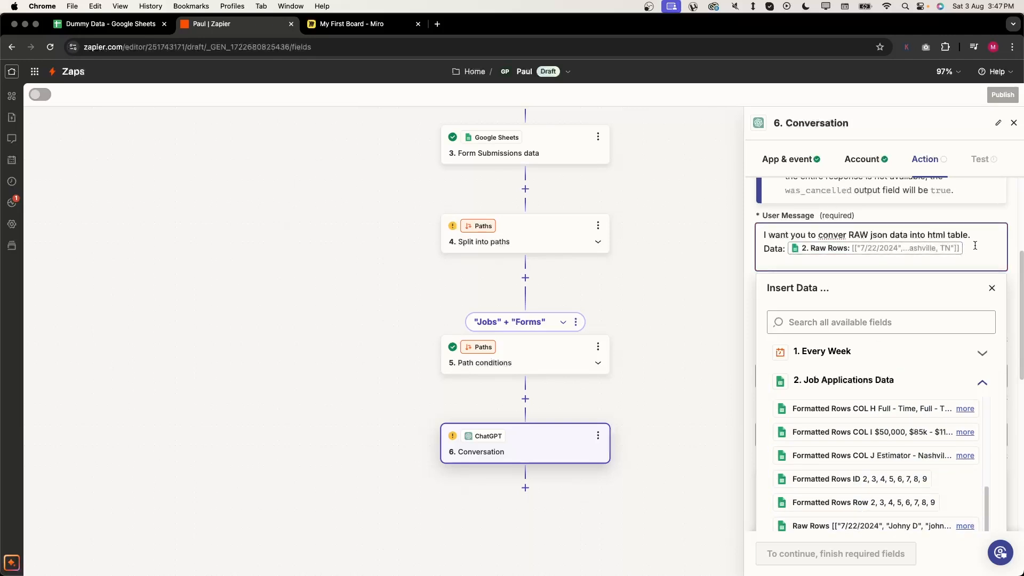
- Add a line saying to create no header and return only the html table, nothing else
key("Return")
key("BackSpace")
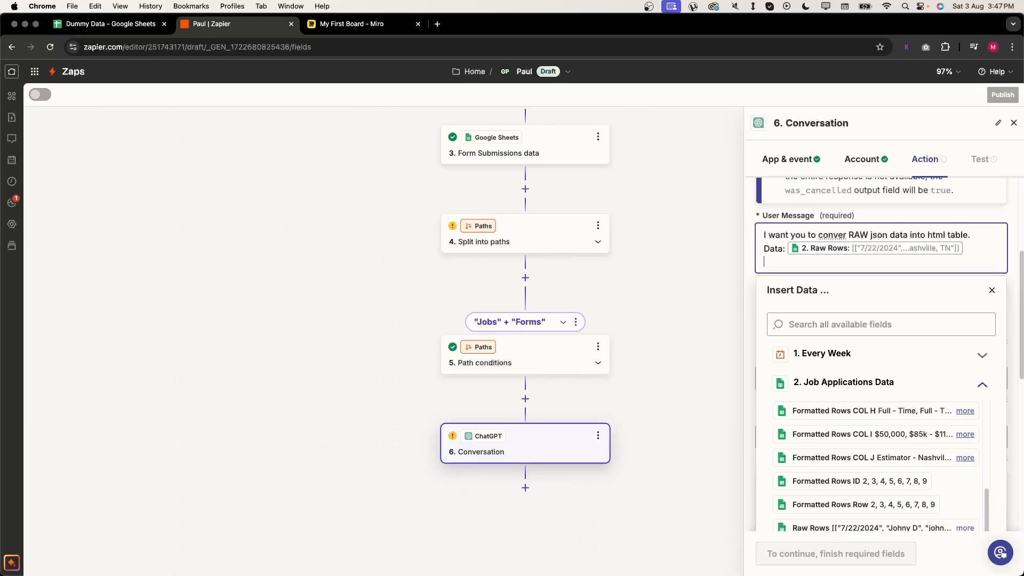
key("Return")
type("Dont create any header, onl")
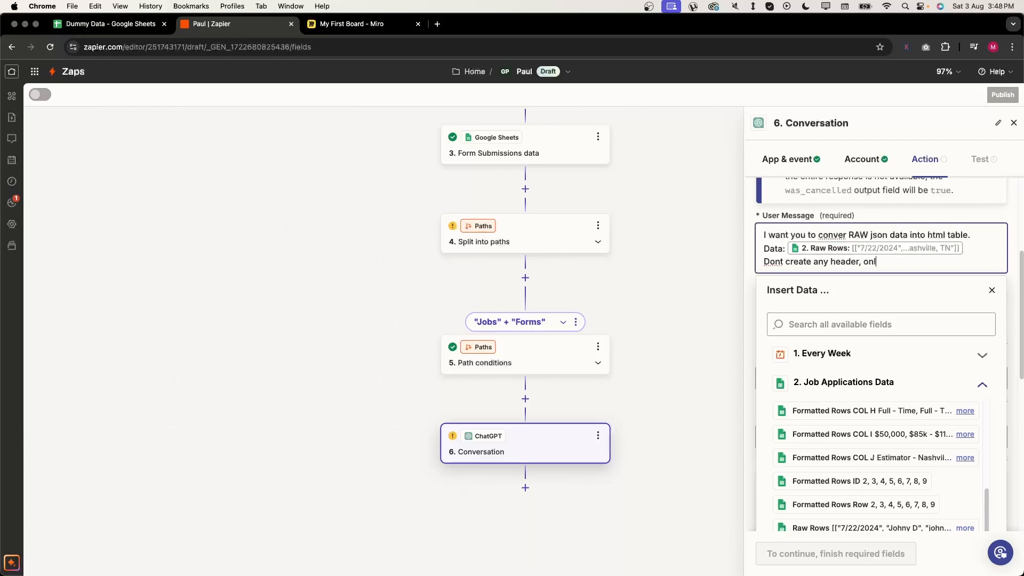
type("y return the html table and not")
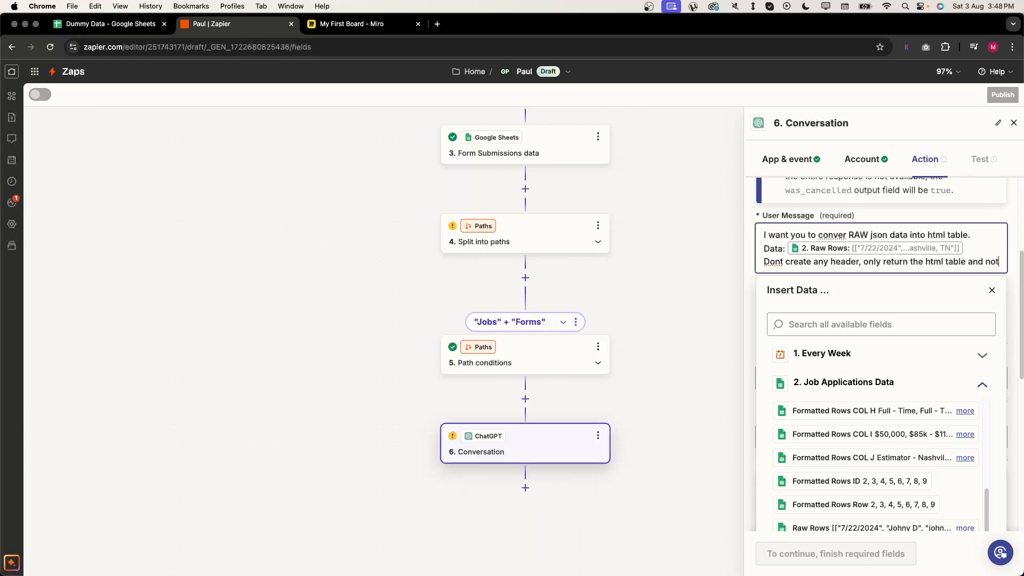
type("hing else. A")
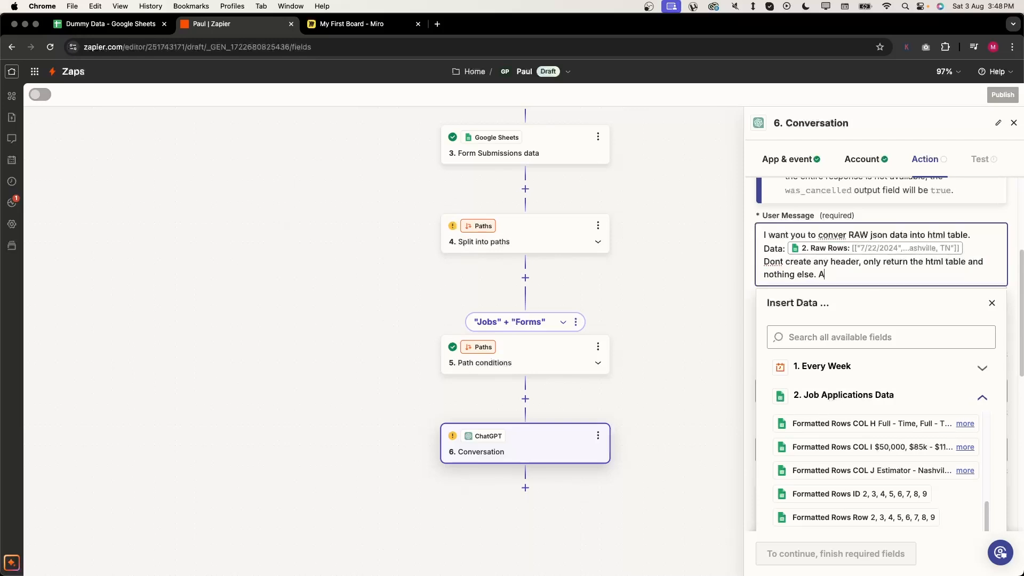
type("lso don't create any kind of")
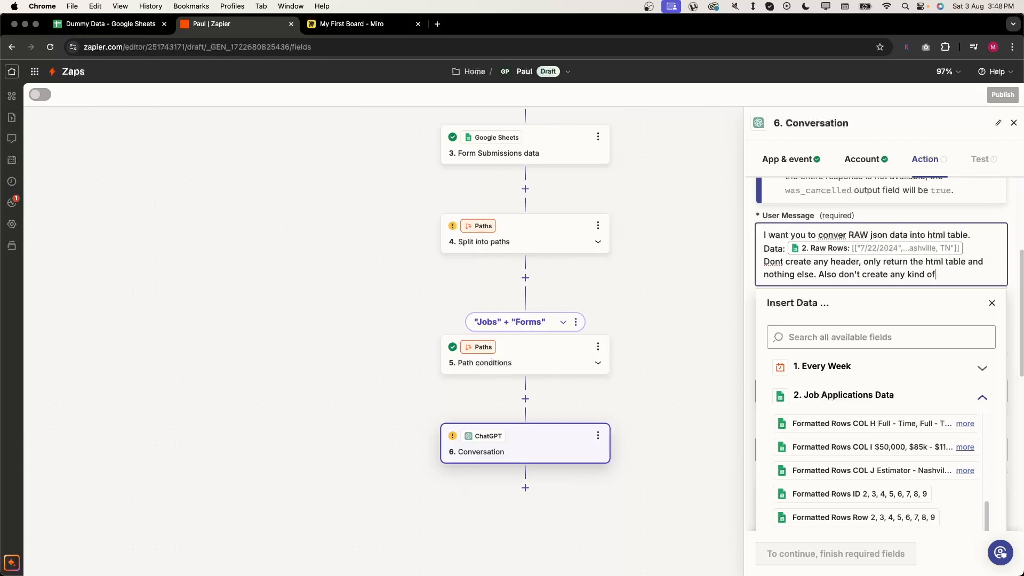
type(" opening like \"Htlm\"")
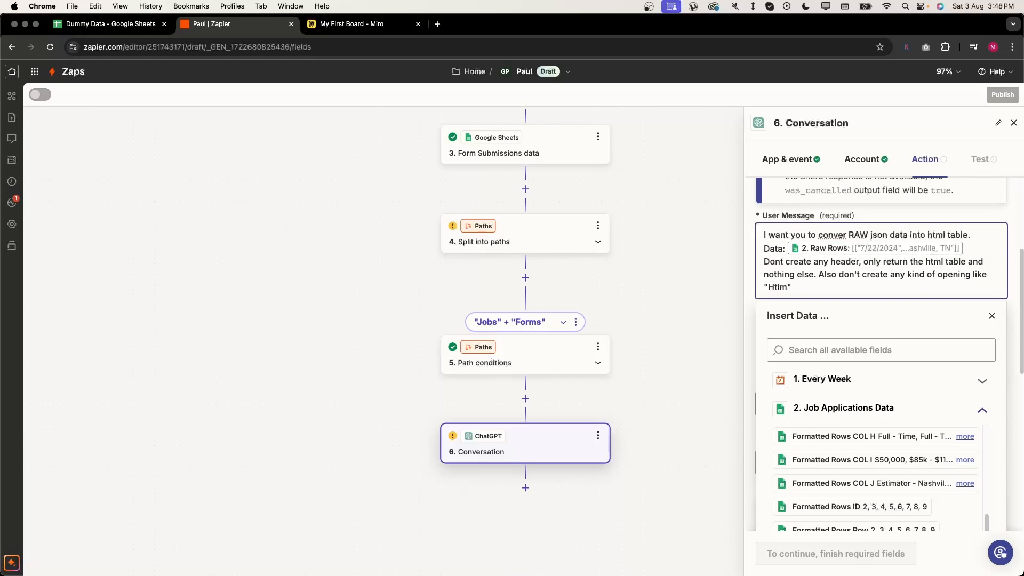
type(" or close")
key("BackSpace")
type("ings \"''")
type(".")
left_click(918, 224)
- Choose gpt-3.5-turbo as the ChatGPT model
scroll(877, 414, "down", 2)
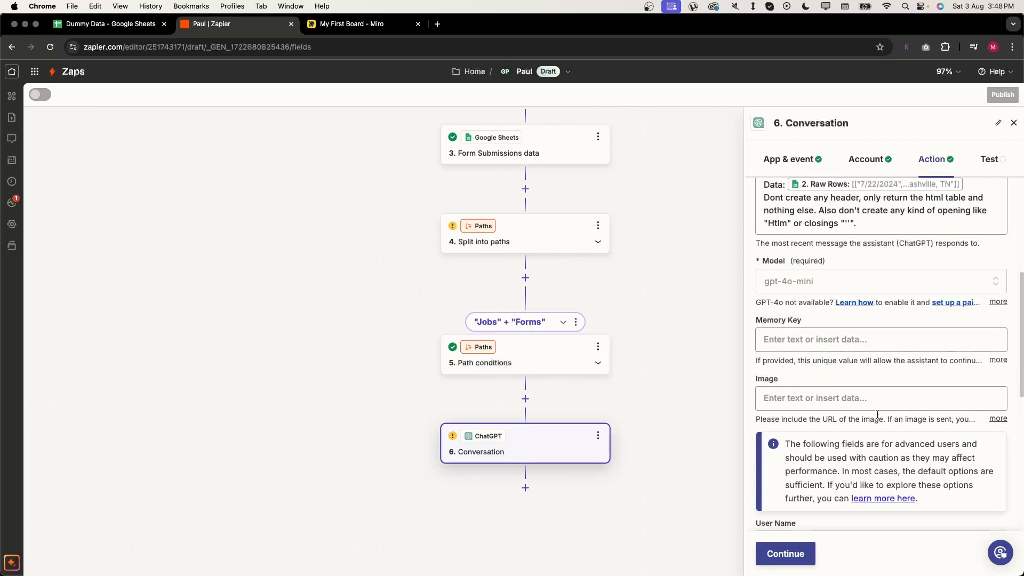
left_click(802, 283)
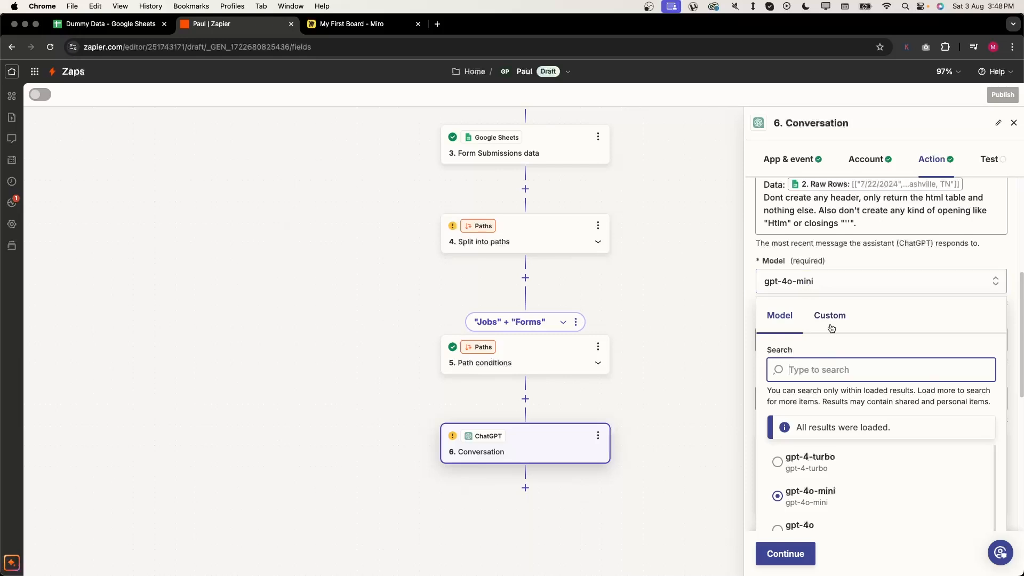
scroll(856, 507, "down", 3)
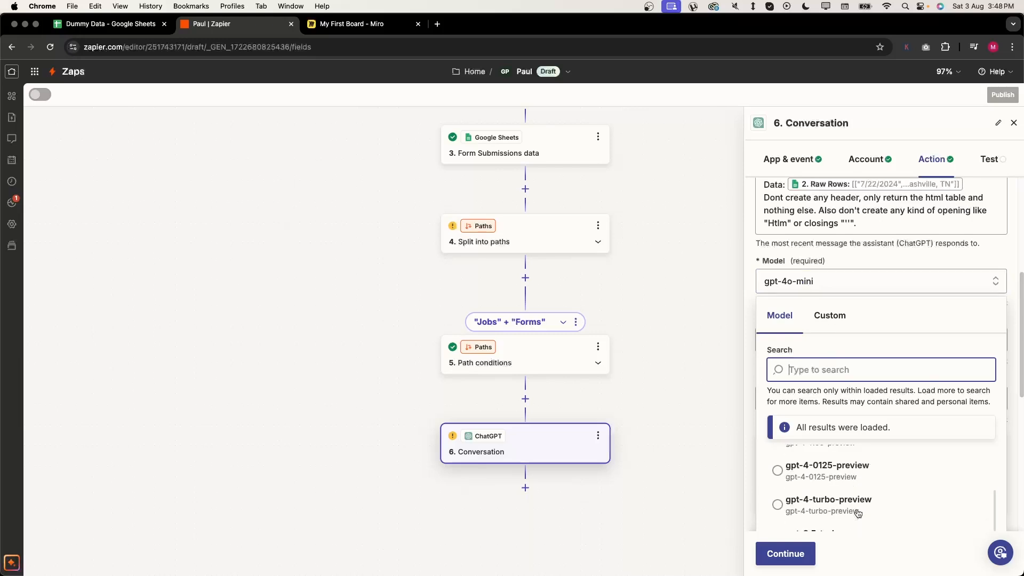
scroll(857, 513, "down", 3)
scroll(858, 513, "up", 2)
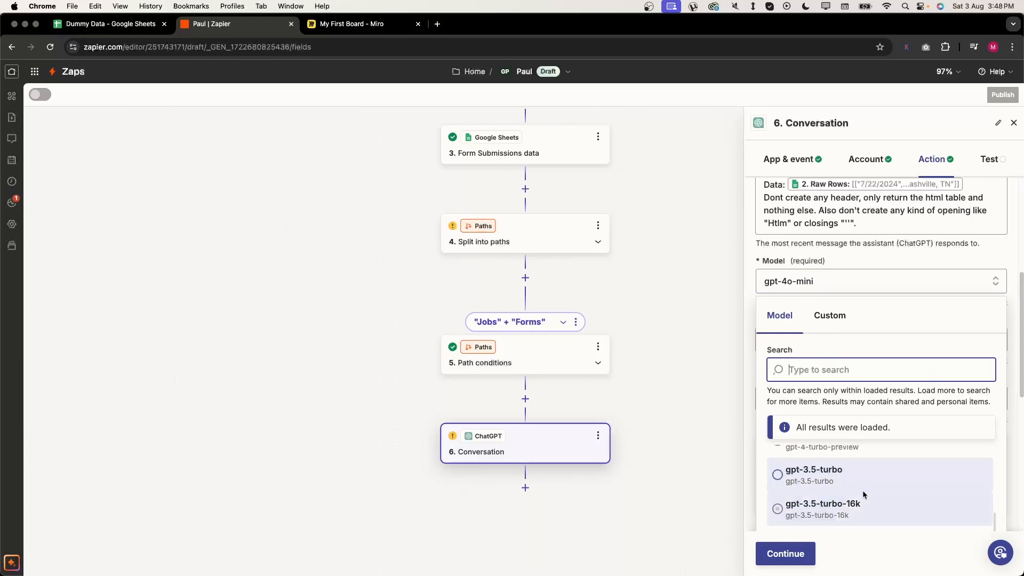
left_click(862, 482)
- Replace the assistant instructions with an expert in converting RAW json into unstyled html tables
scroll(884, 323, "down", 1)
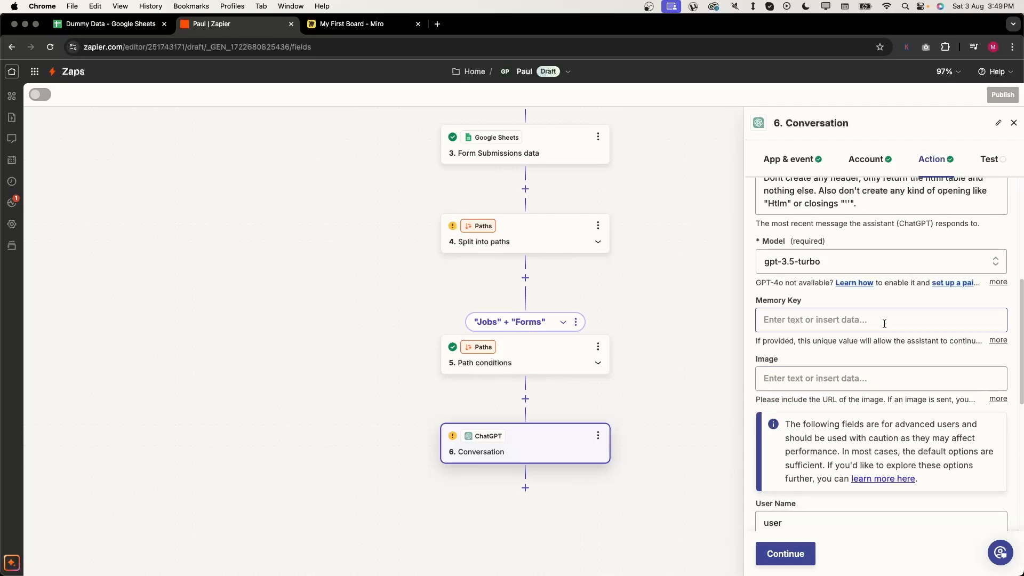
scroll(884, 323, "down", 6)
left_click(871, 354)
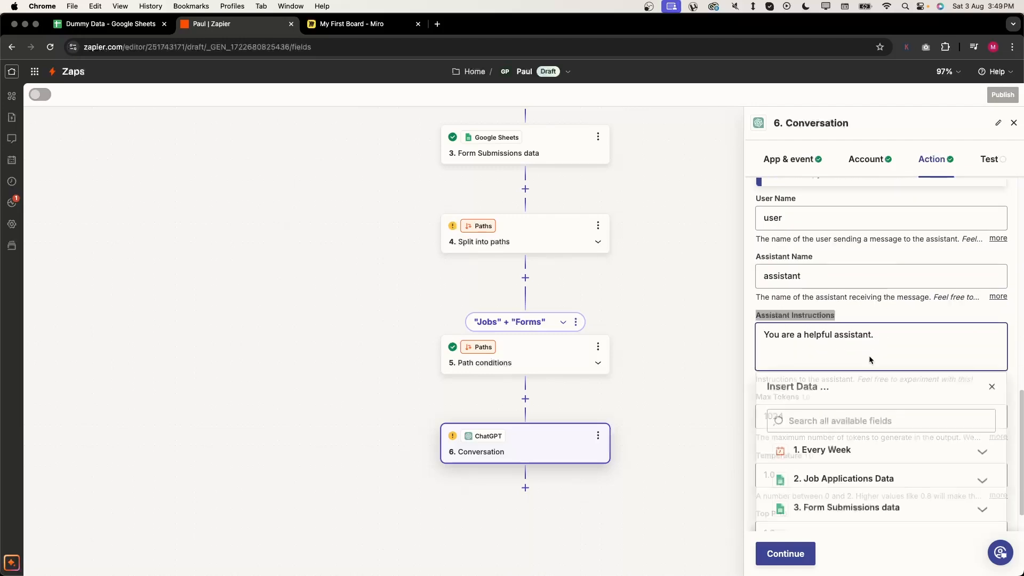
triple_click(863, 342)
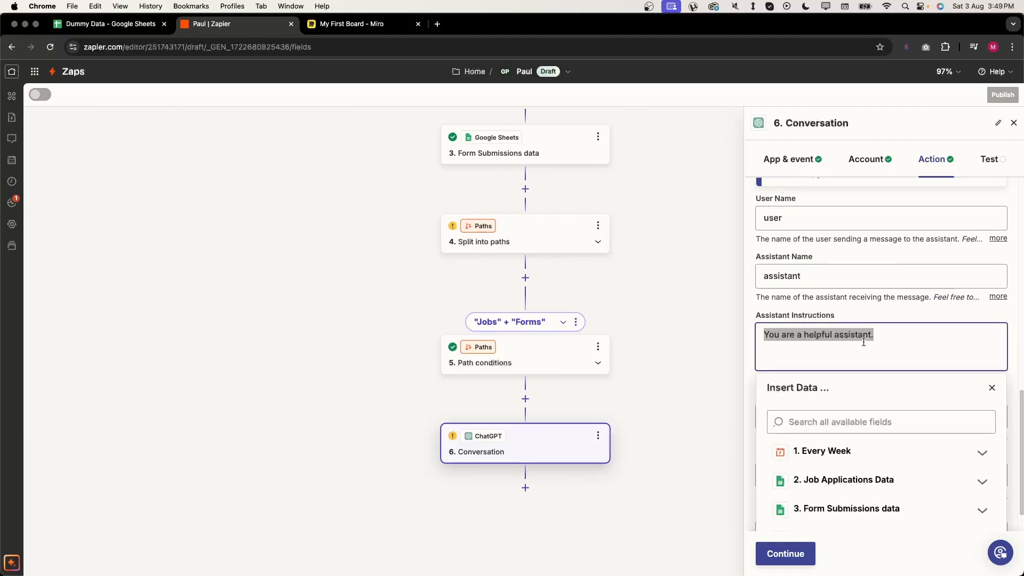
type("You a")
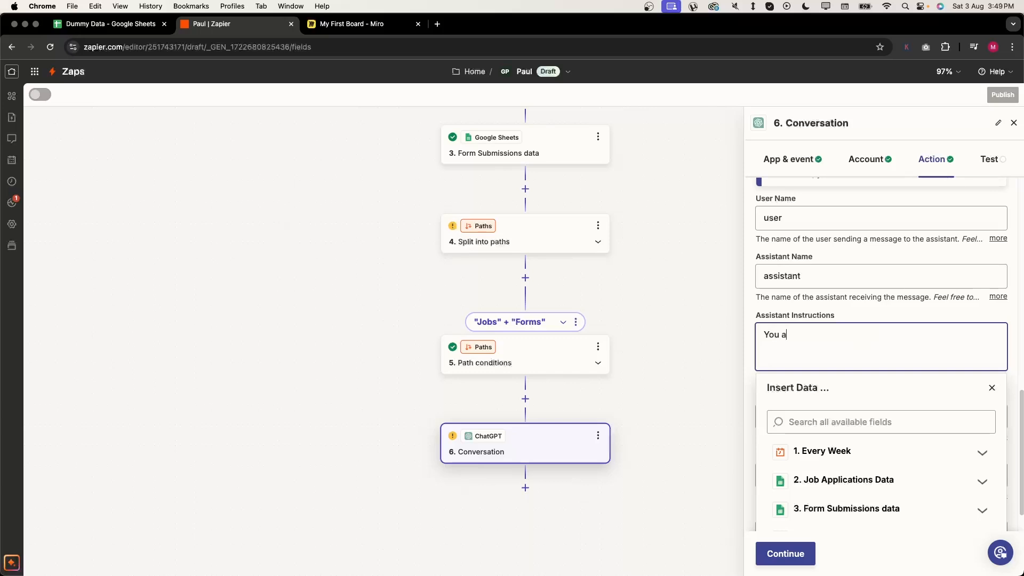
type("re a helpful assistant experienc")
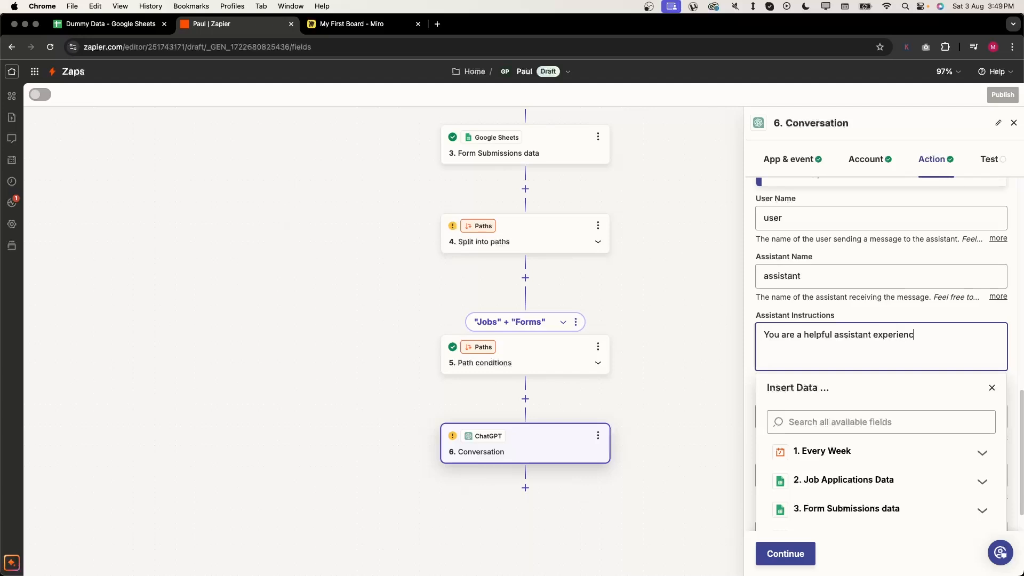
type("ed in converting RAW json")
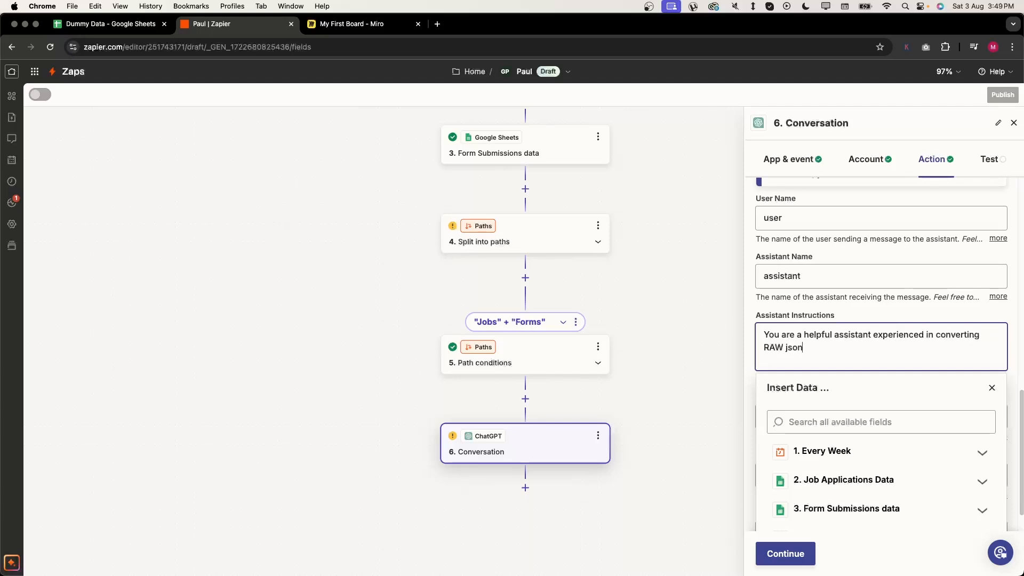
type(" data into html tables. You only take")
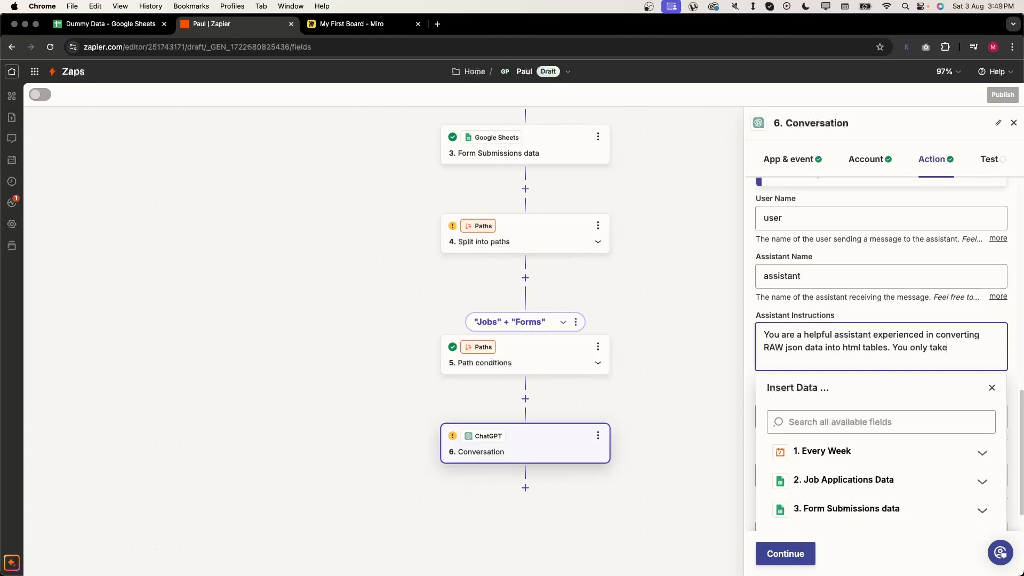
type(" JSON format dota and con")
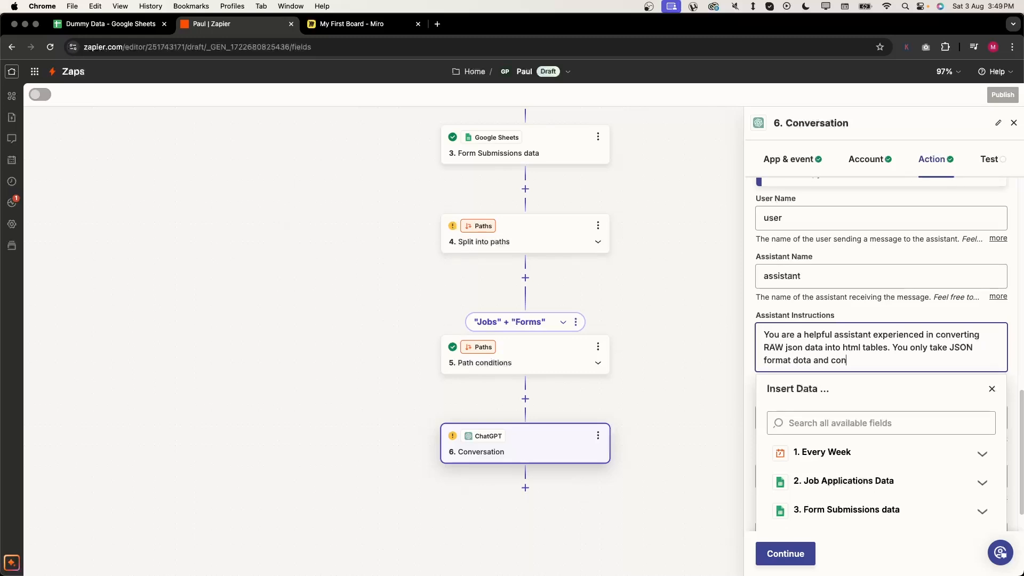
type("vert it intro html tables and re")
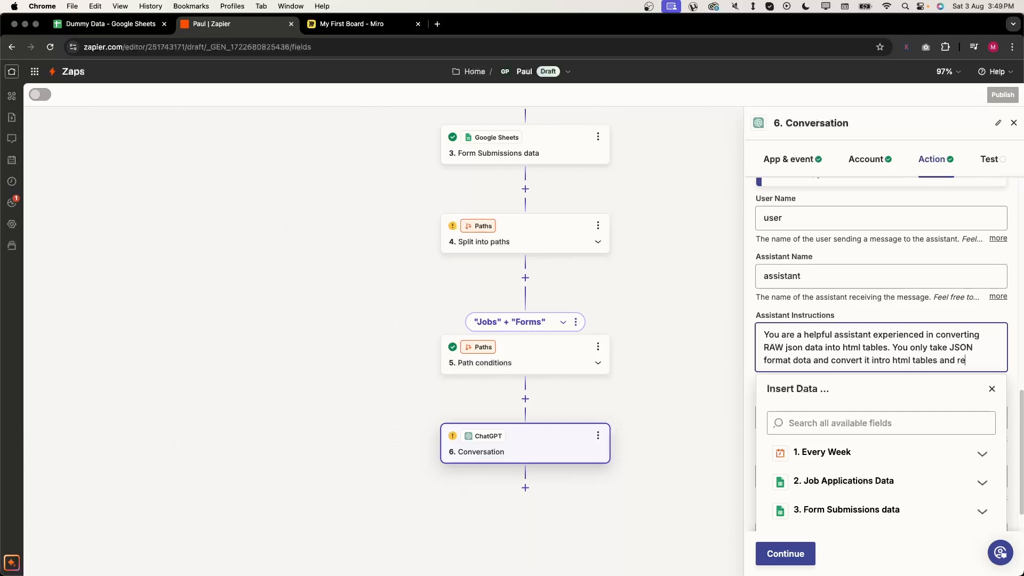
type("turn the out")
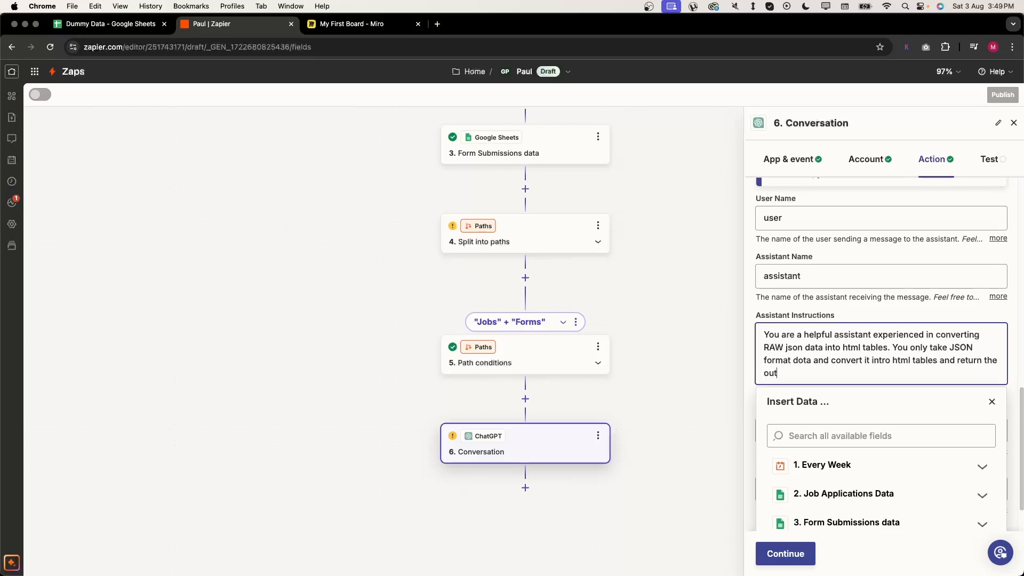
type("put as html without any css sty")
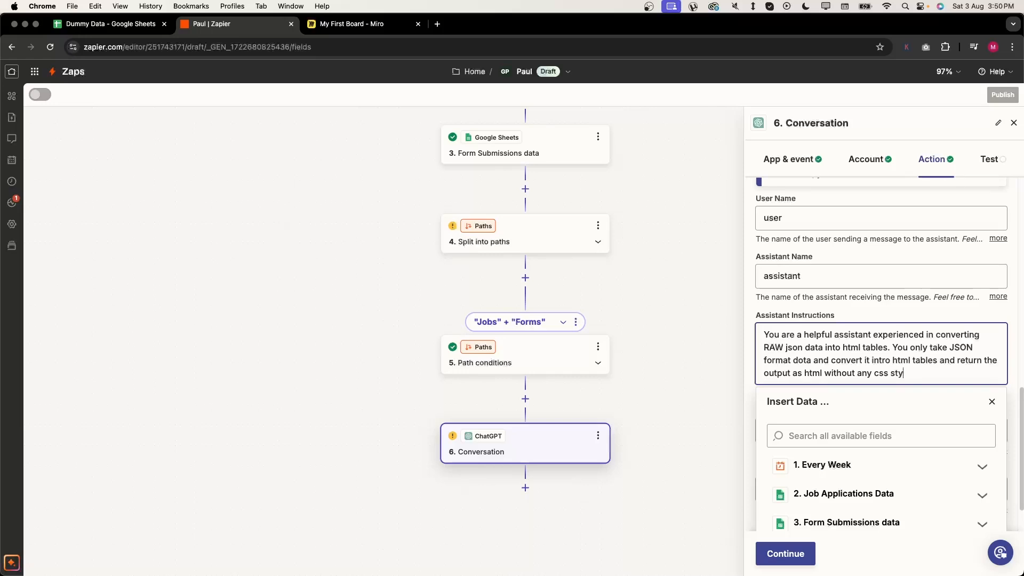
type("ling.")
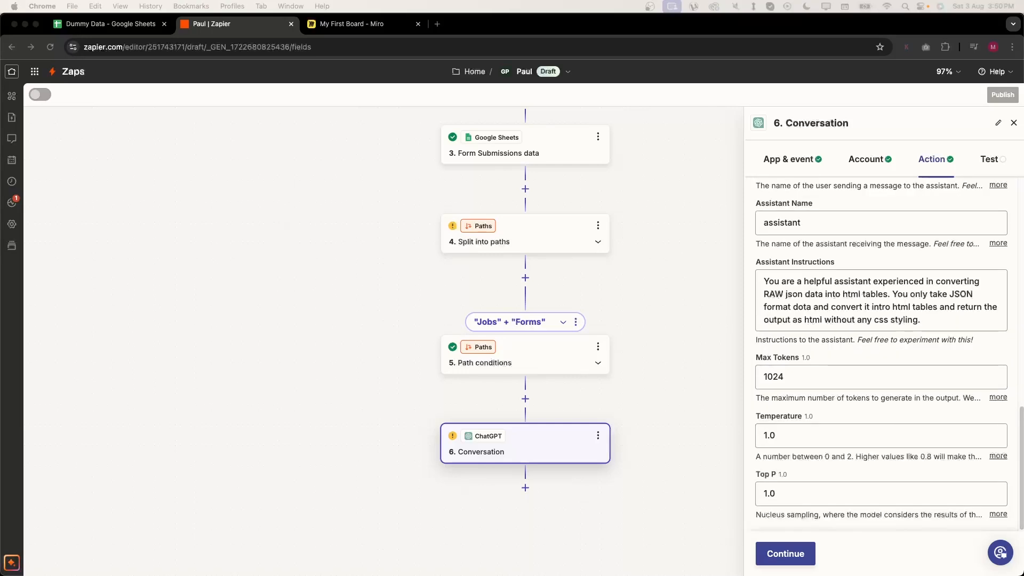
- Set Temperature to 0.4 and Max Tokens to 250
left_click(910, 431)
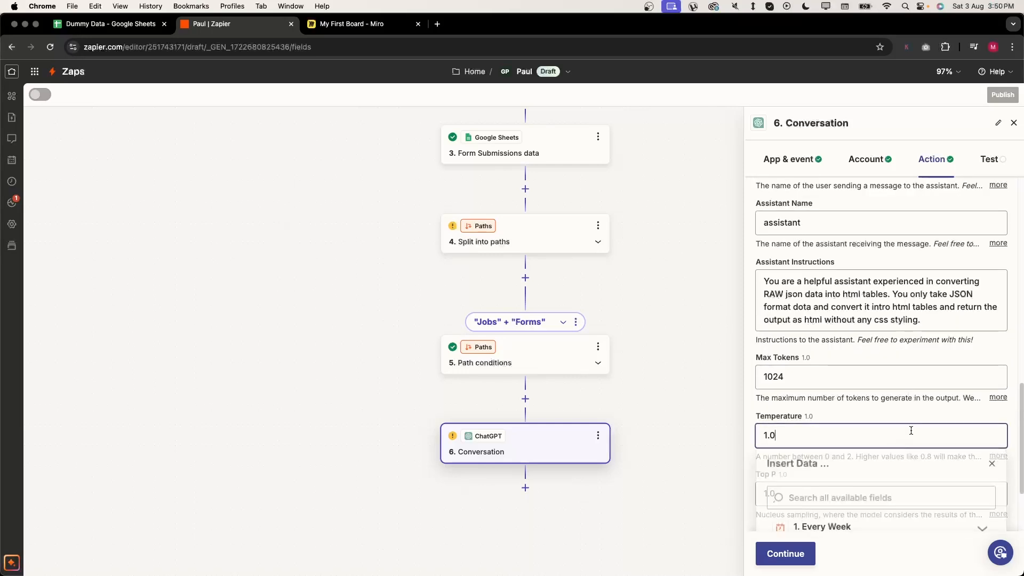
key("super+a")
key("BackSpace")
type("0.4")
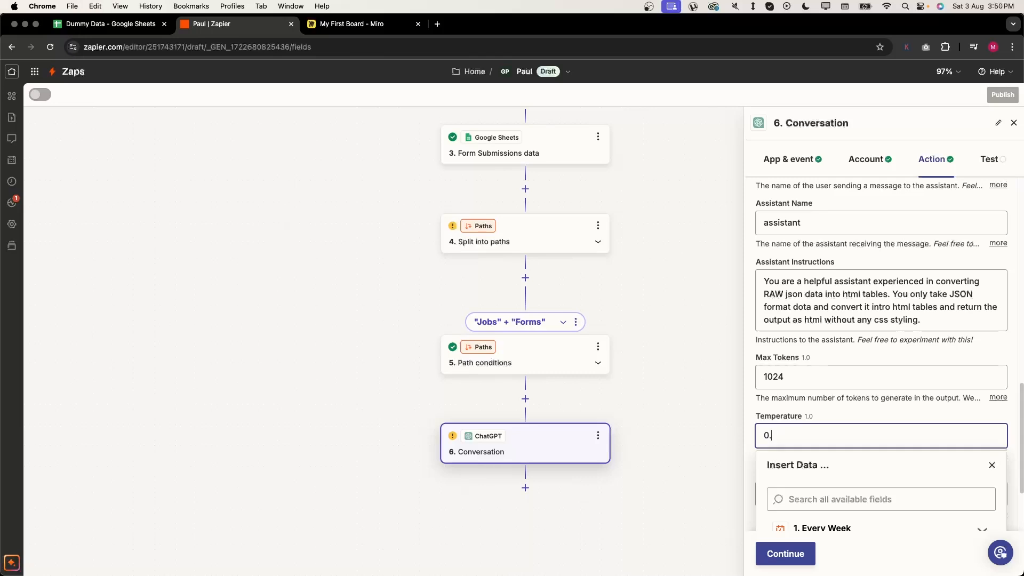
left_click(914, 417)
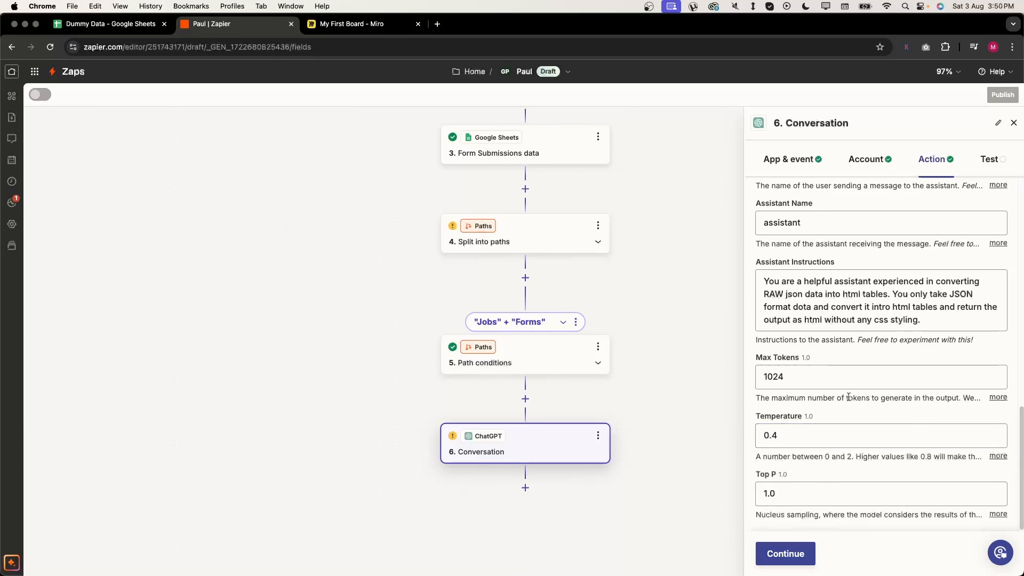
left_click(848, 372)
key("super+a")
type("250")
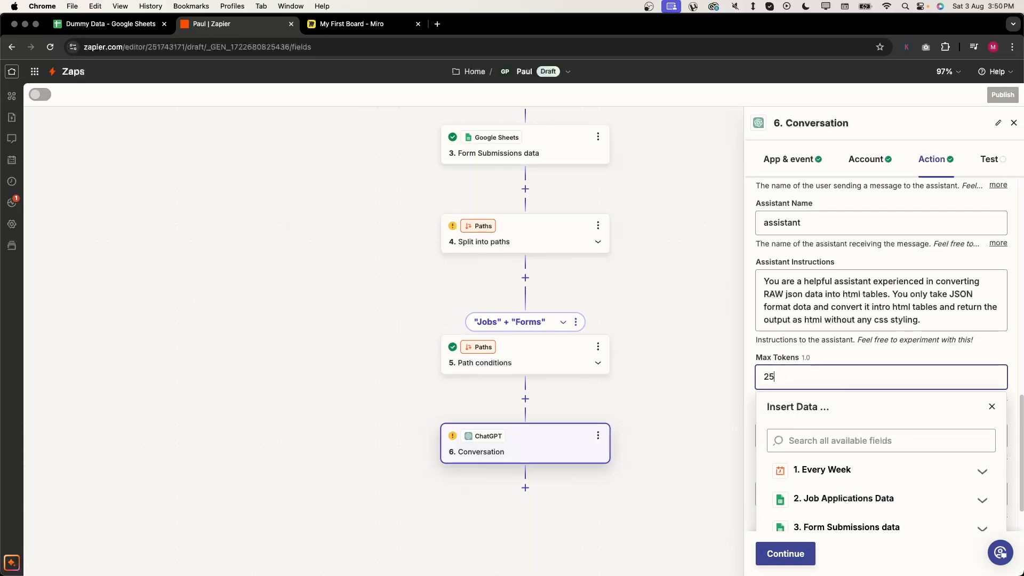
key("Return")
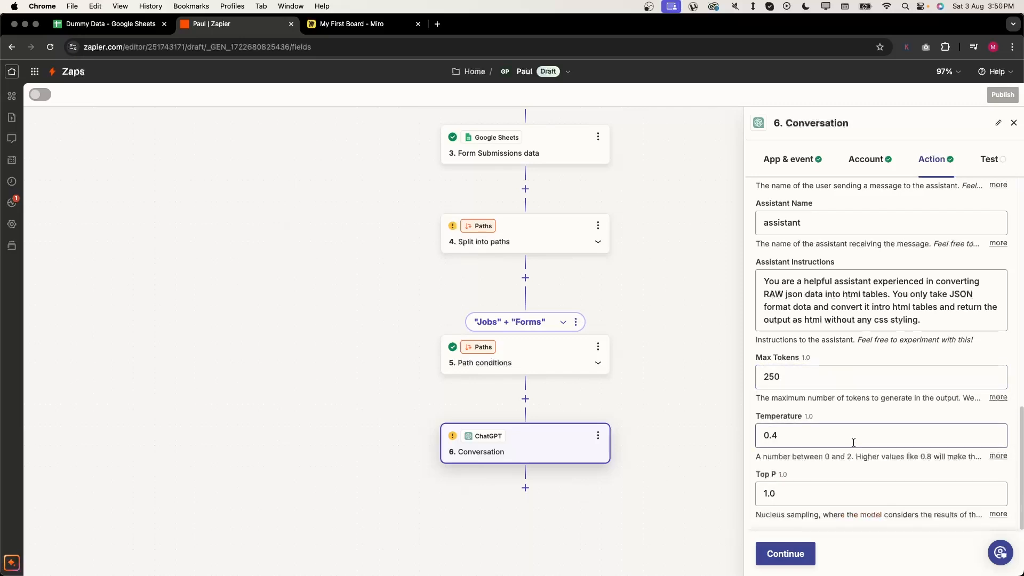
scroll(853, 428, "up", 6)
scroll(811, 518, "down", 3)
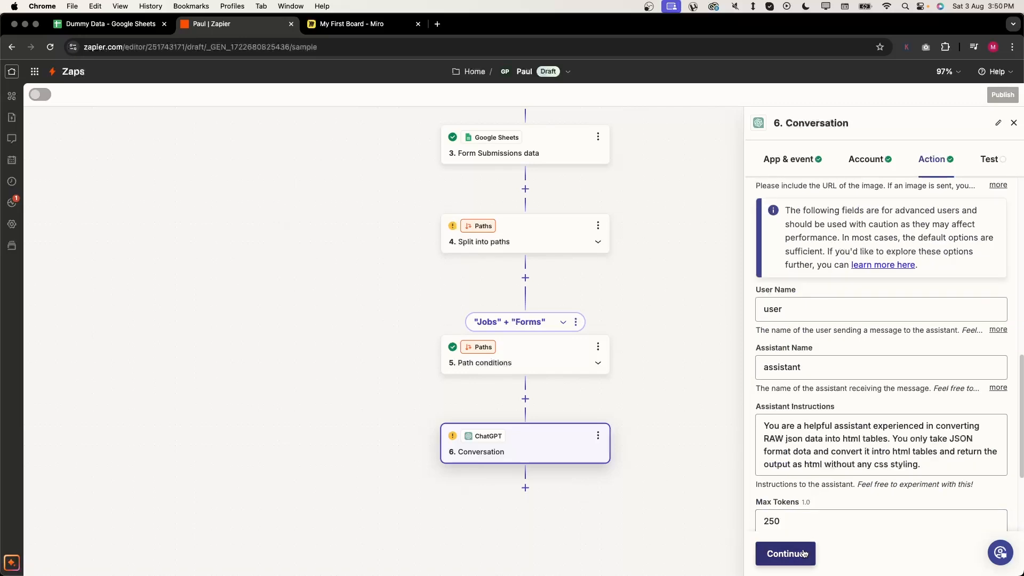
- Test the ChatGPT conversation step
left_click(784, 553)
scroll(853, 468, "down", 1)
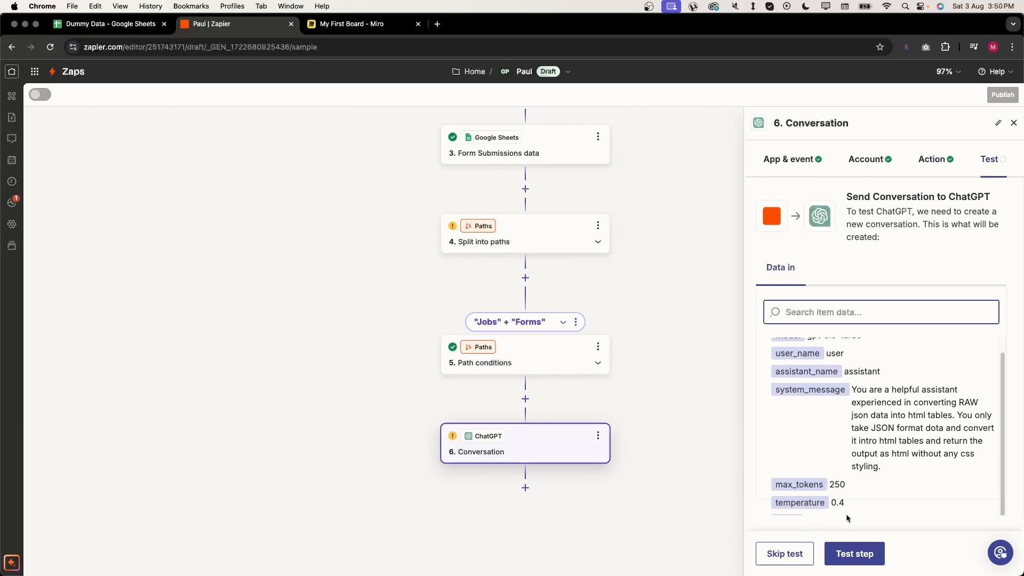
left_click(852, 552)
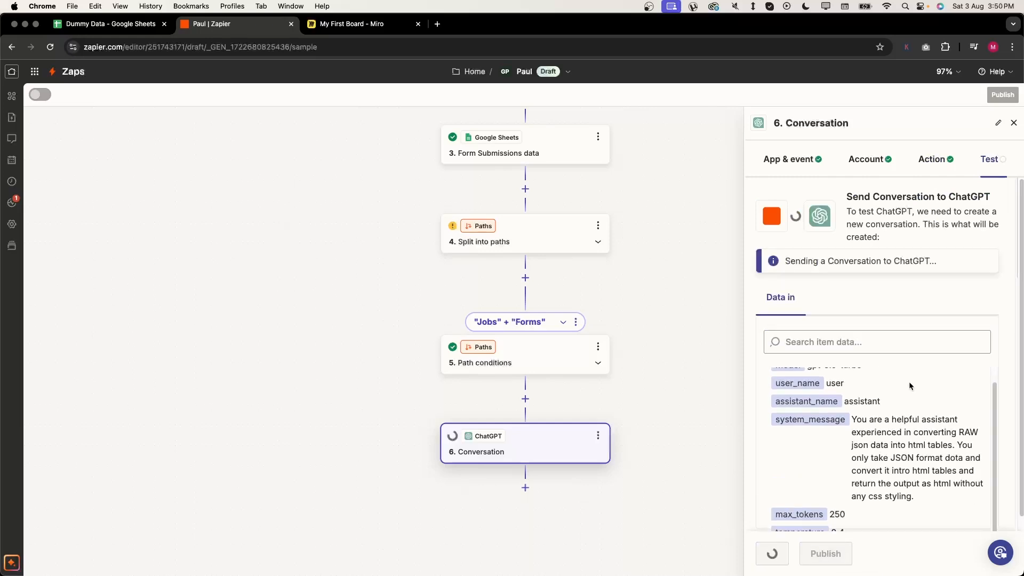
scroll(899, 400, "down", 10)
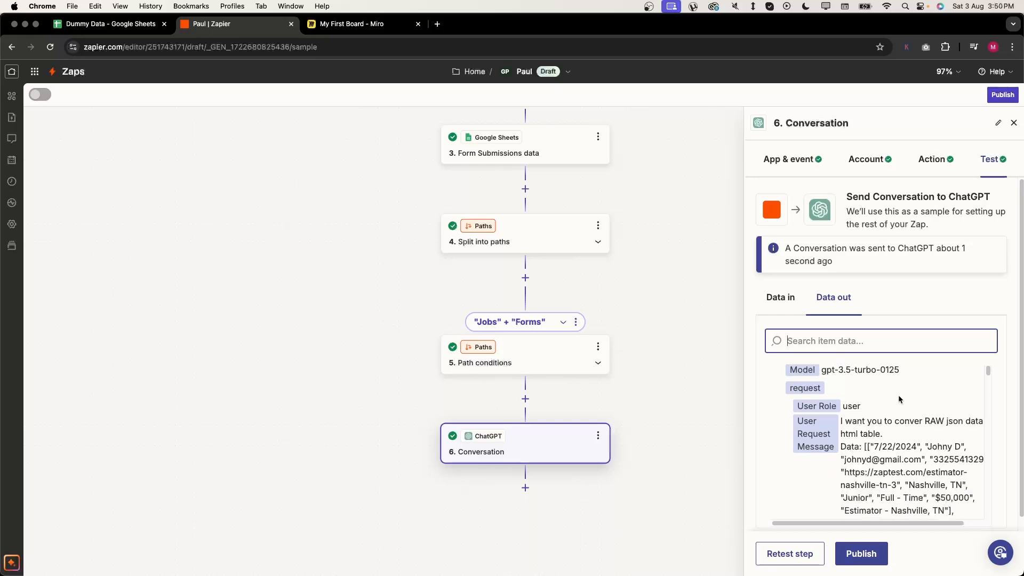
scroll(899, 398, "up", 10)
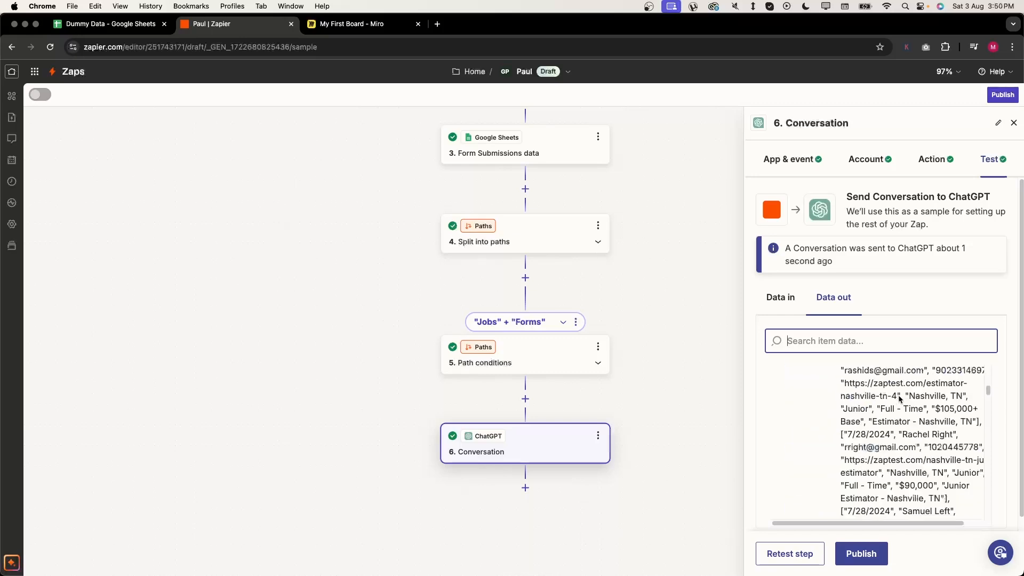
- Inspect the user request and the reply's HTML table in the Data out results
scroll(898, 394, "down", 2)
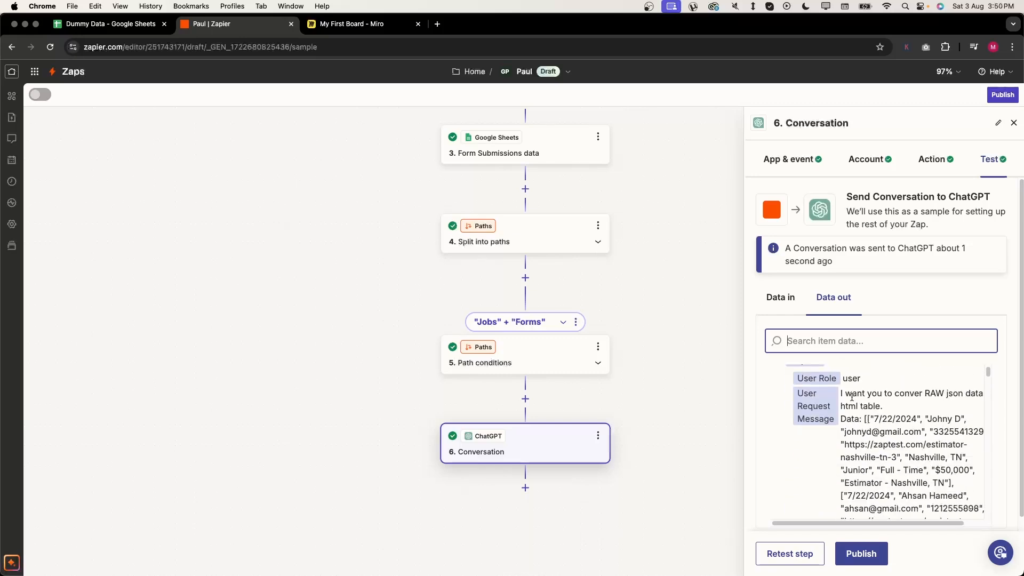
left_click_drag(842, 395, 954, 540)
left_click(940, 427)
scroll(940, 427, "down", 1)
scroll(907, 437, "down", 5)
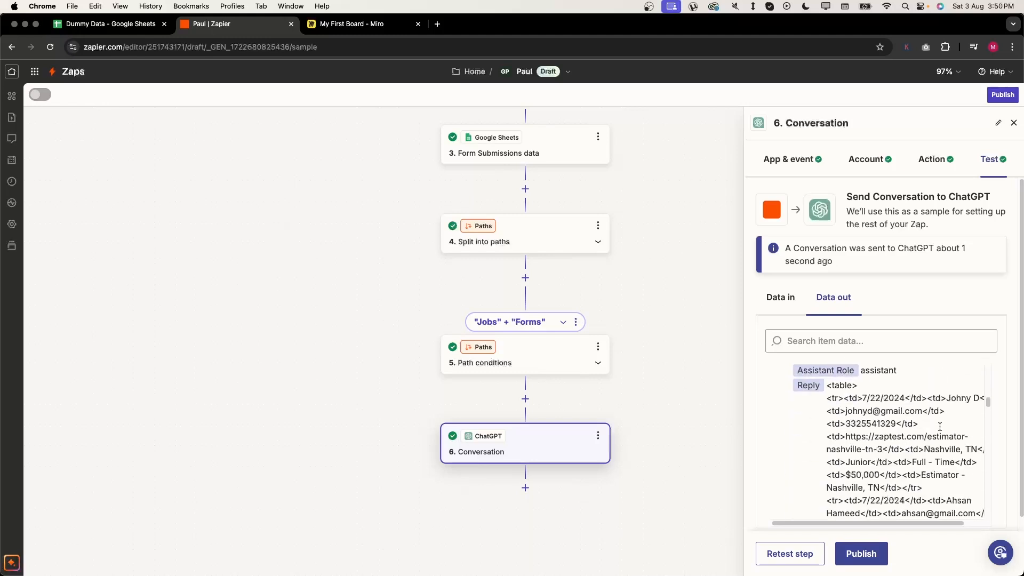
scroll(824, 468, "up", 2)
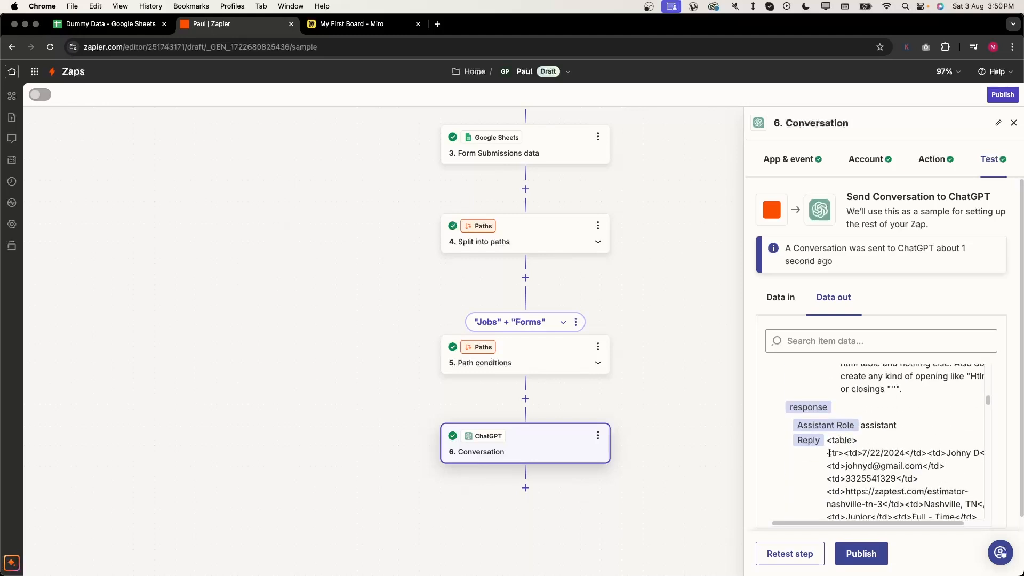
left_click_drag(825, 444, 865, 443)
scroll(864, 442, "down", 2)
scroll(864, 442, "down", 10)
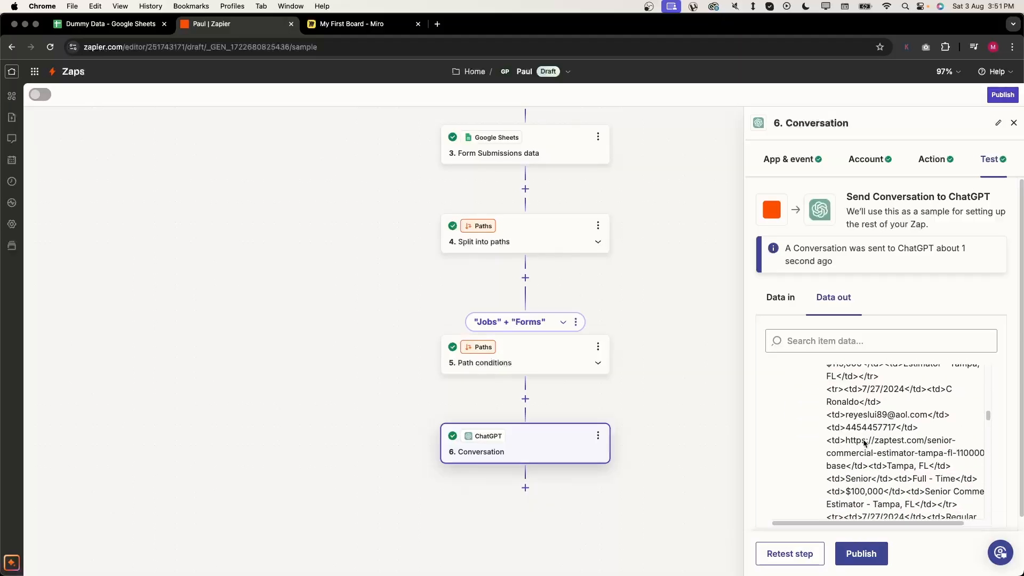
scroll(864, 440, "down", 10)
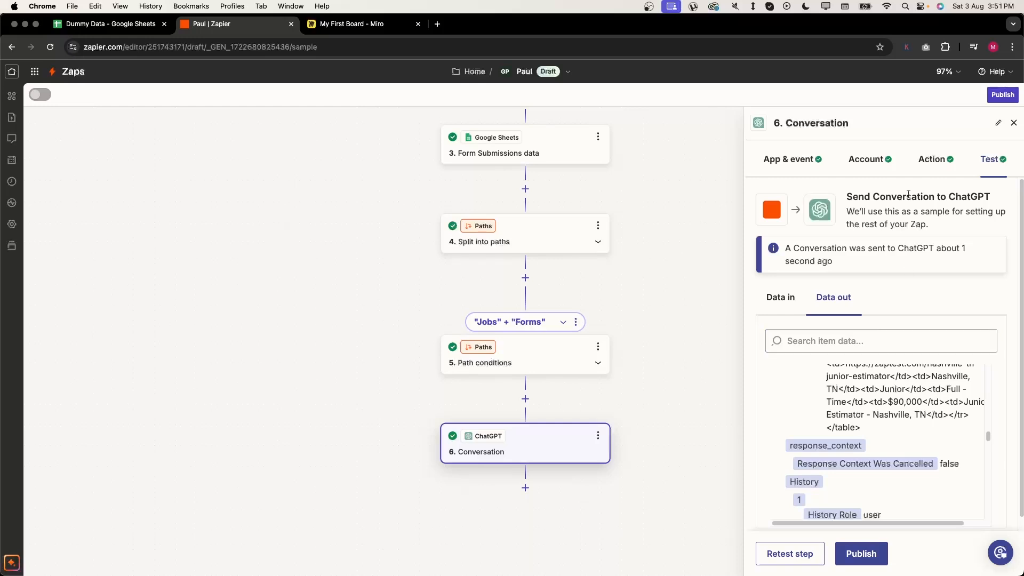
left_click(996, 123)
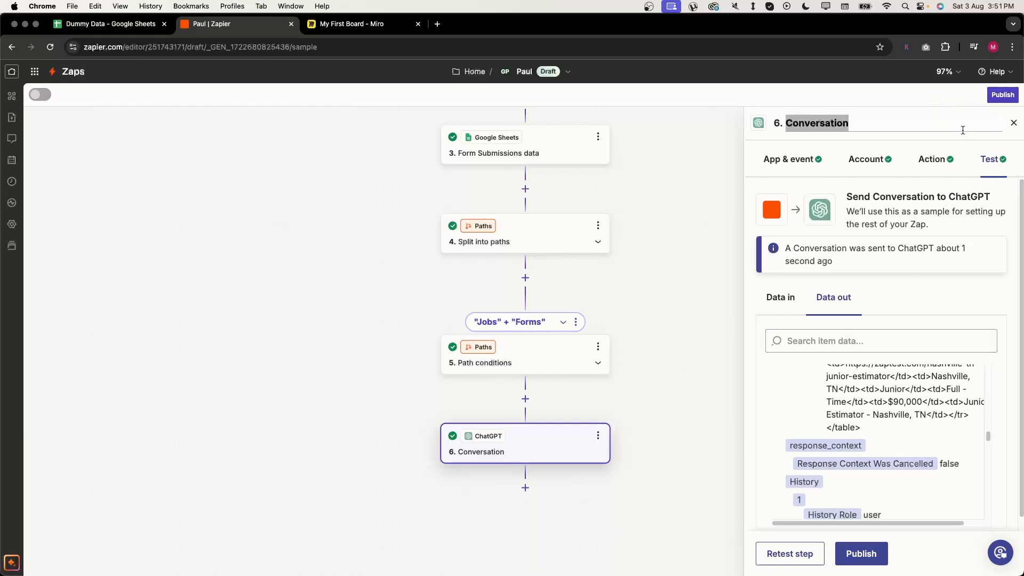
- Give step 6 the title "Job Applications" conversin
type("\"Job Appl")
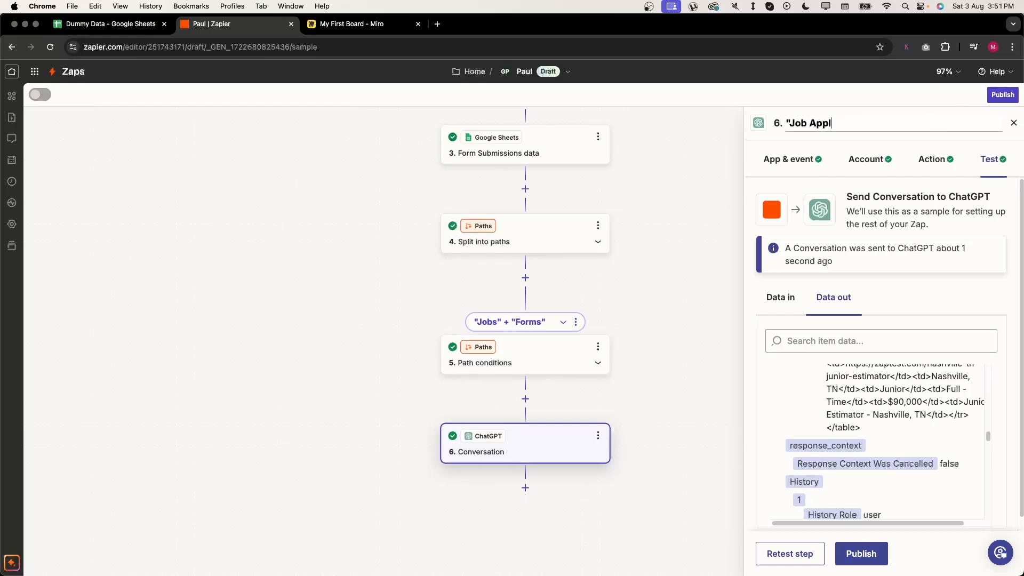
type("ications\" convert")
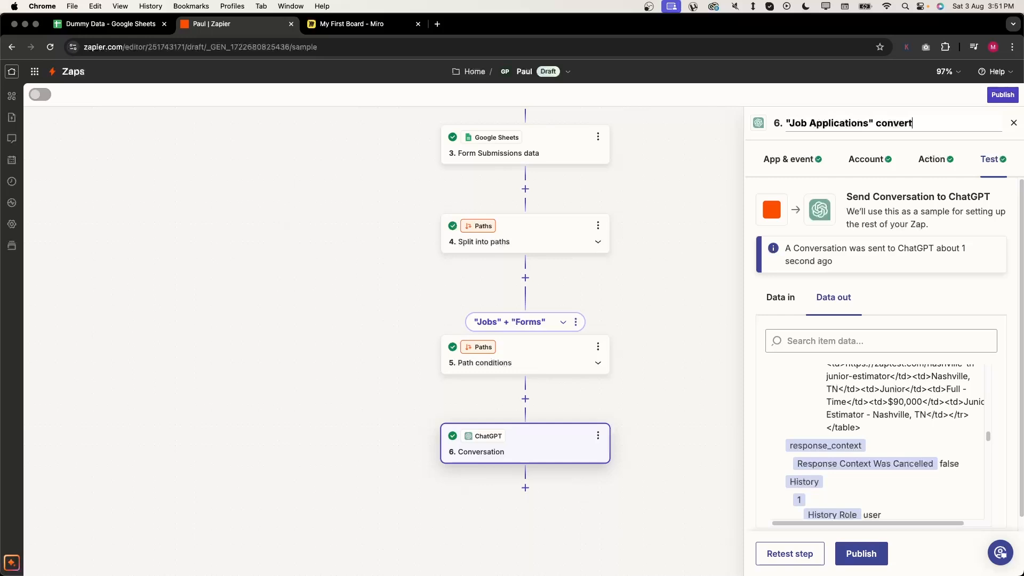
key("BackSpace")
type("sin")
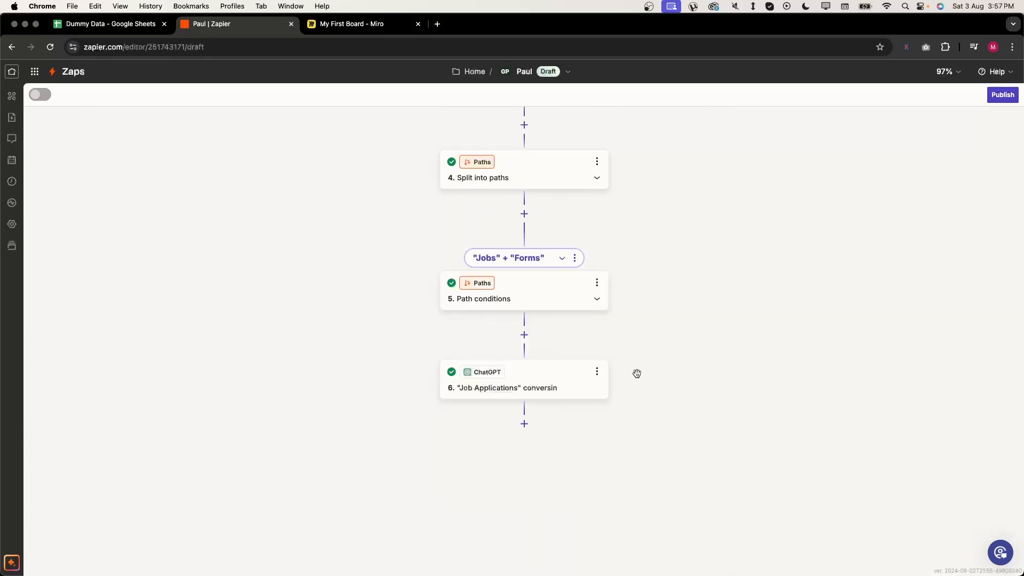
- Duplicate the ChatGPT step and rename the copy "form submissioin" Conversion
left_click(599, 374)
left_click(596, 371)
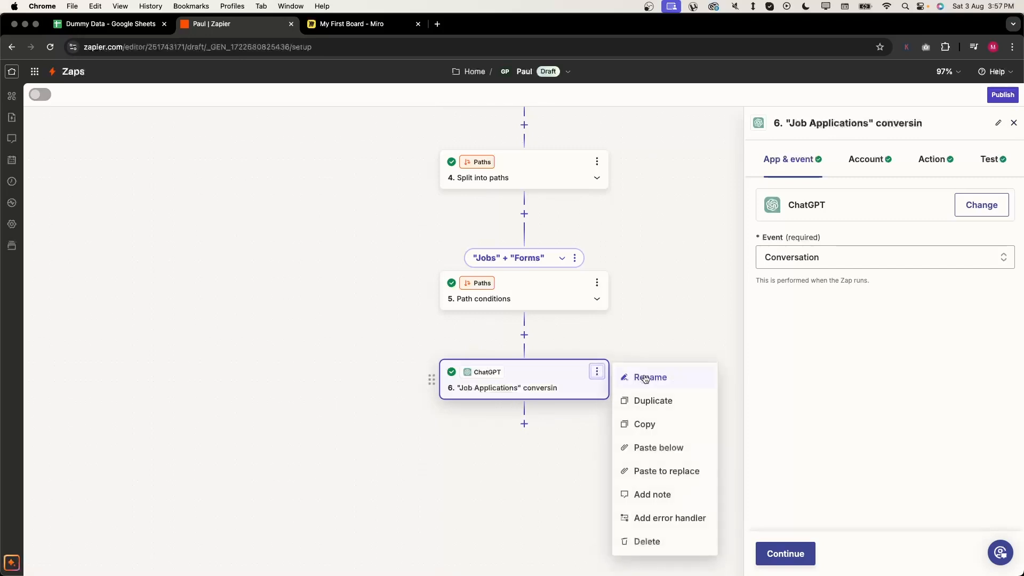
left_click(687, 409)
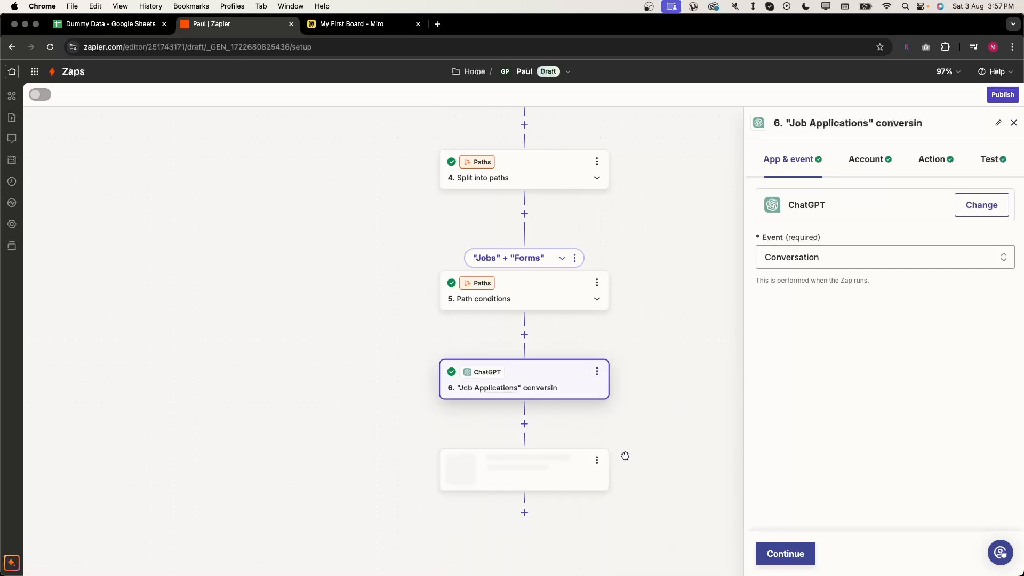
left_click(581, 469)
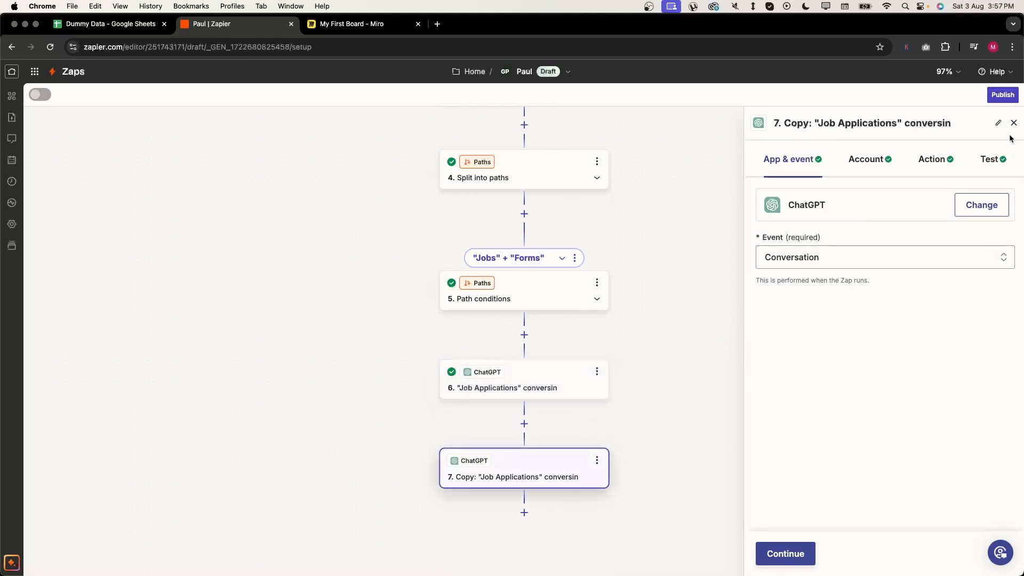
left_click(996, 125)
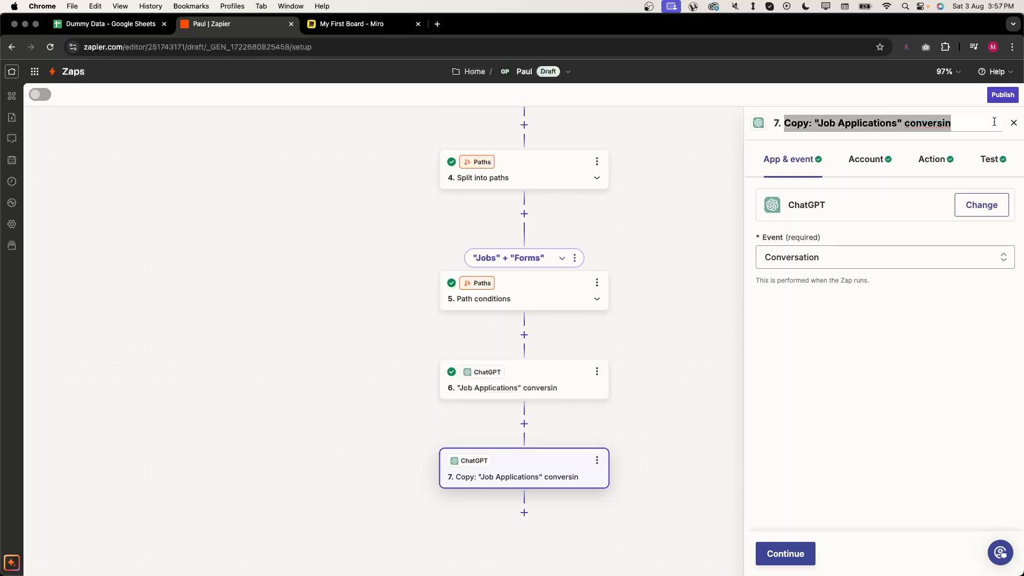
type(":")
key("super+z")
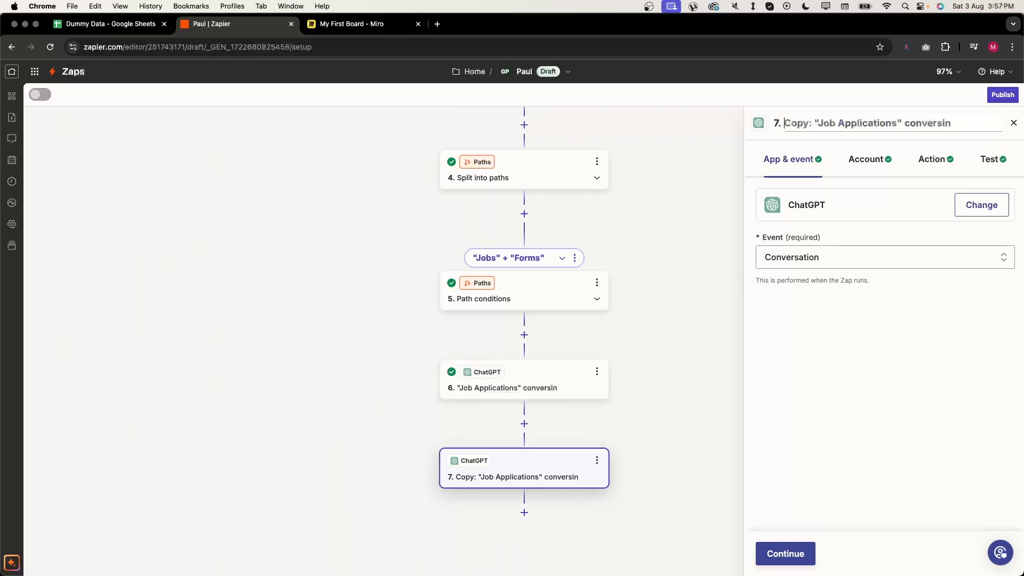
type("\"form submiss")
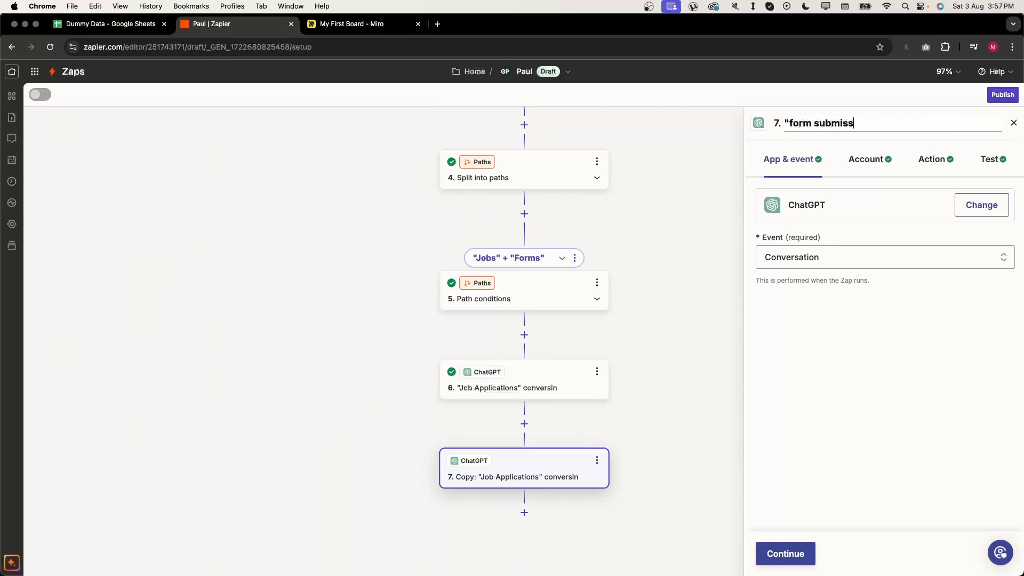
type("ioin\" Conversion")
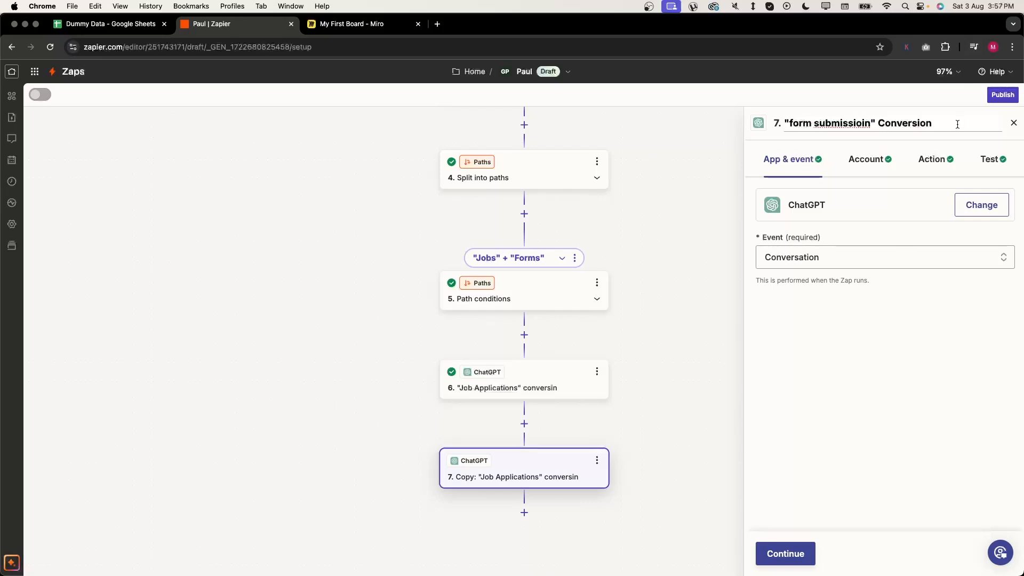
left_click(932, 174)
- Delete the opening conversion instruction so the User Message begins with Data:
scroll(933, 228, "down", 3)
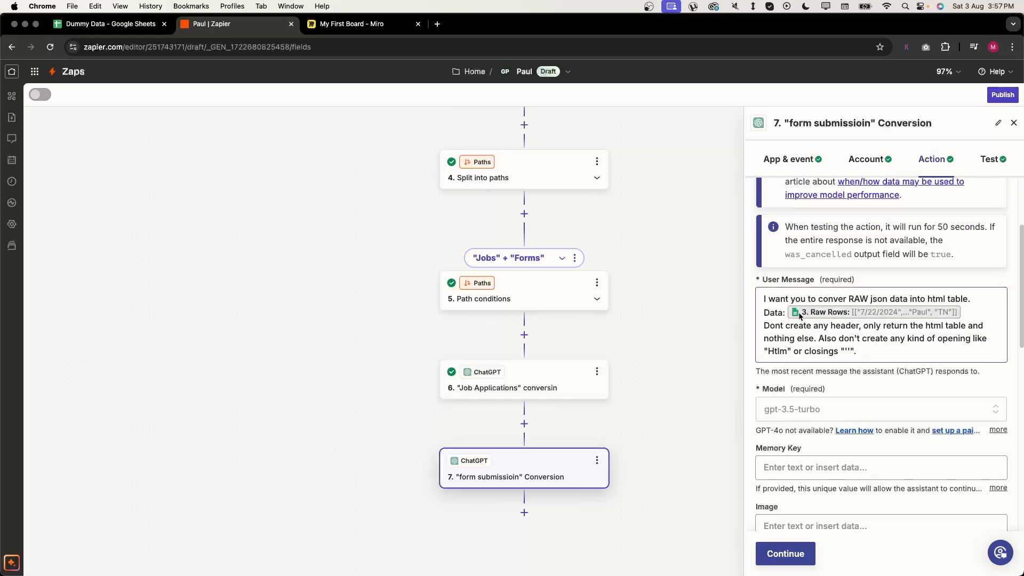
triple_click(757, 301)
key("BackSpace")
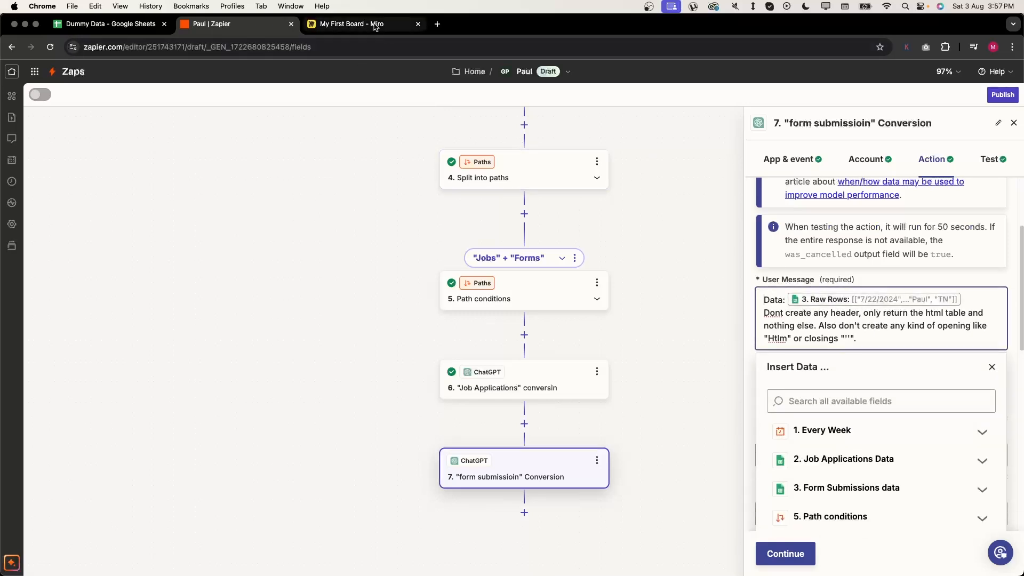
left_click(352, 24)
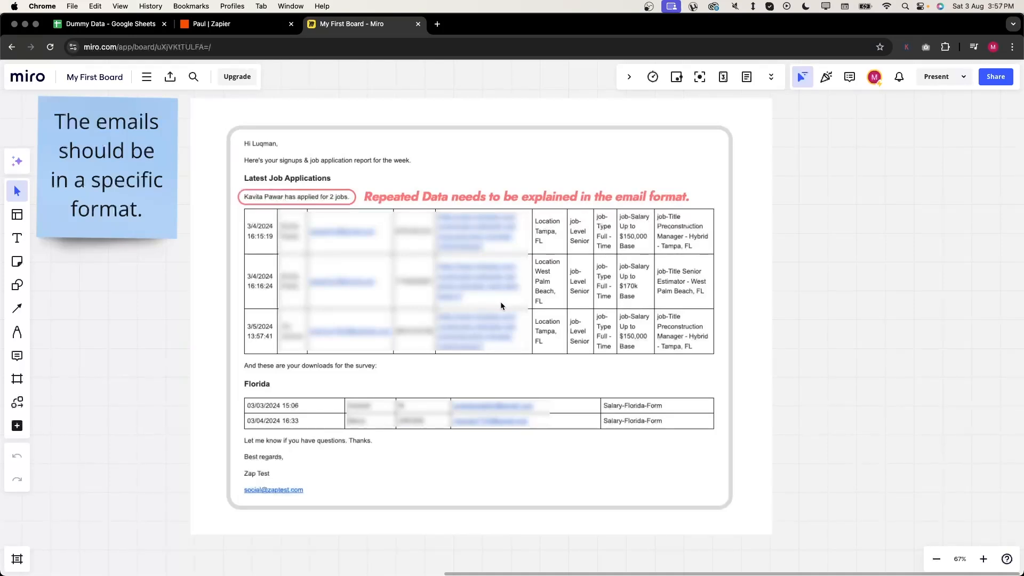
left_click(250, 23)
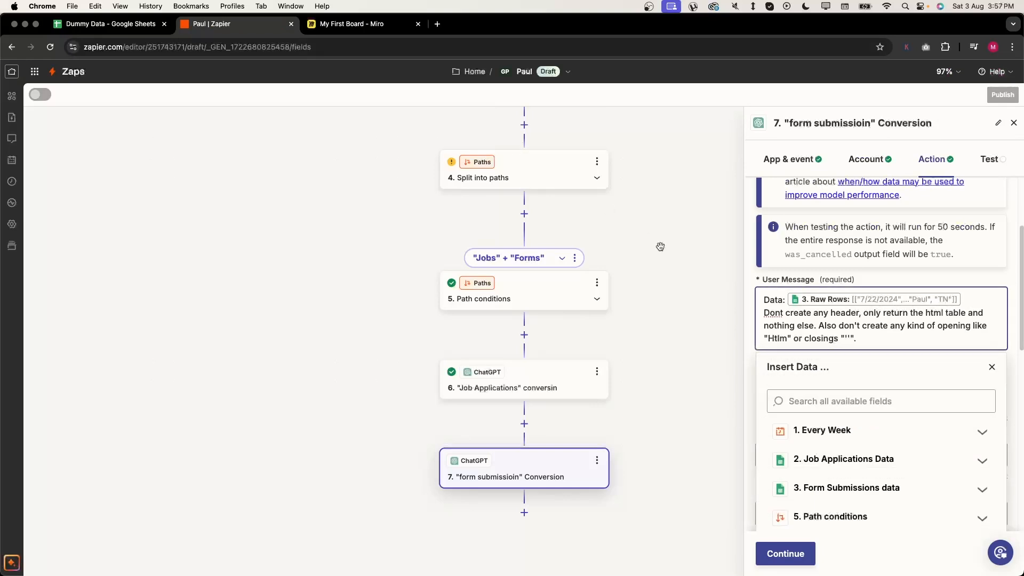
- Replace the Raw Rows data with Raw Rows from 3. Form Submissions
left_click(968, 296)
key("BackSpace")
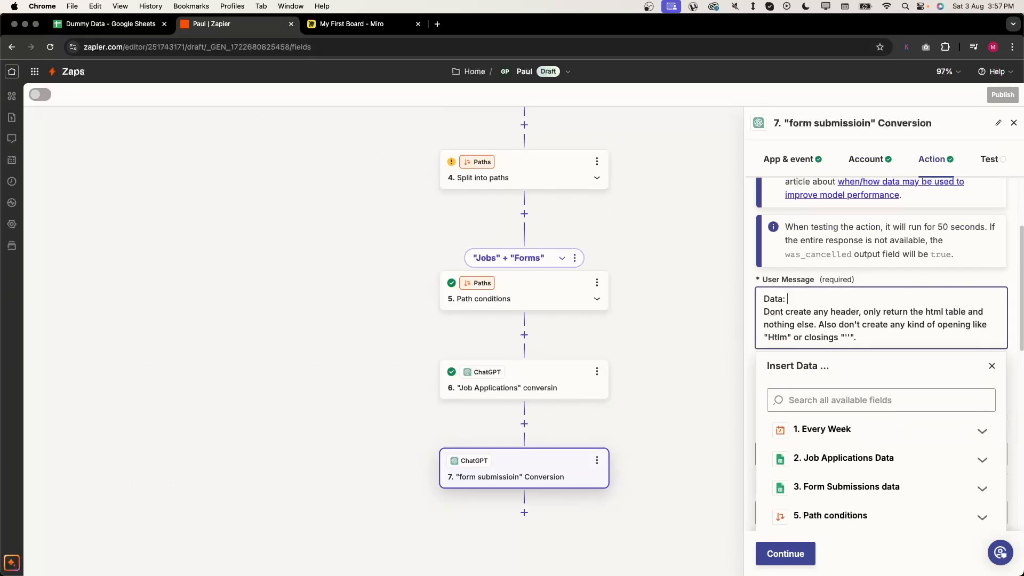
left_click(846, 487)
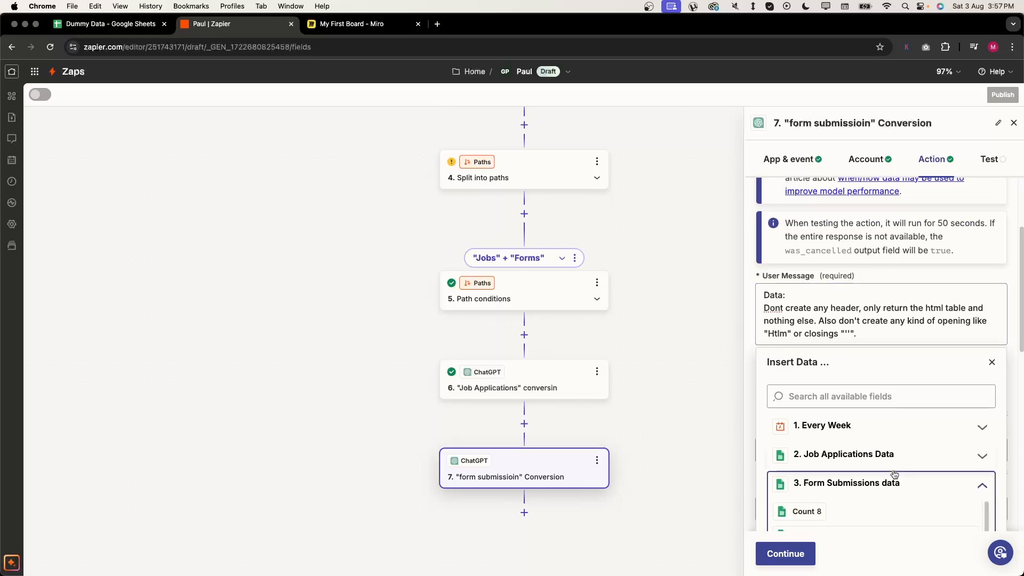
scroll(858, 460, "down", 5)
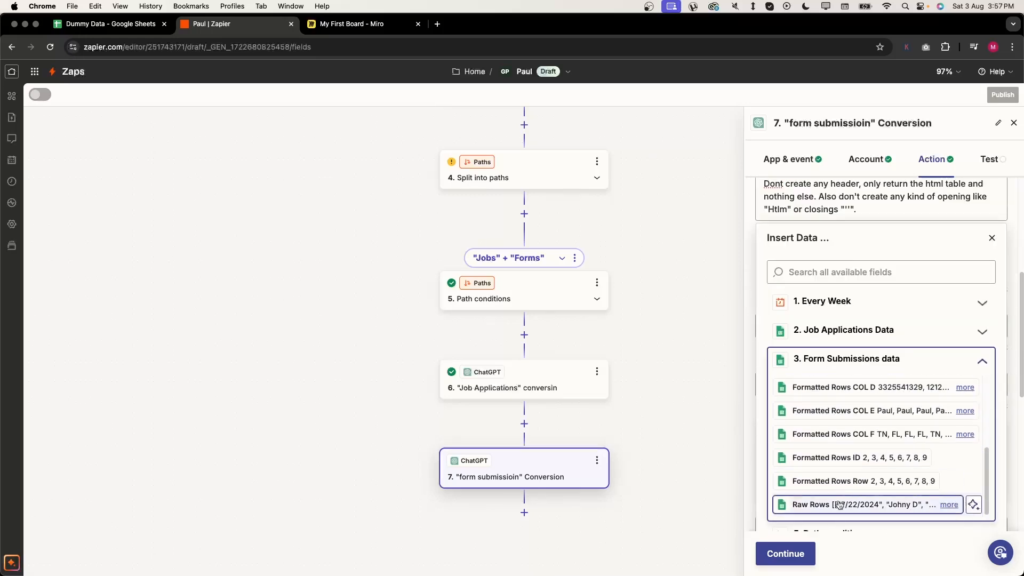
left_click(853, 502)
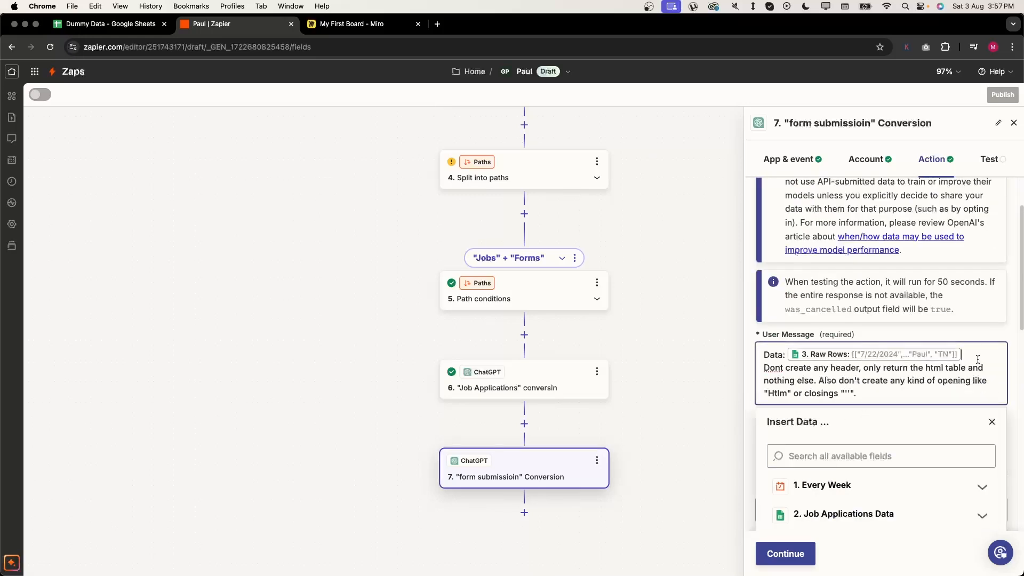
- Ask for each state's full name in h3, then its entries as an html table
key("Return")
key("Return")
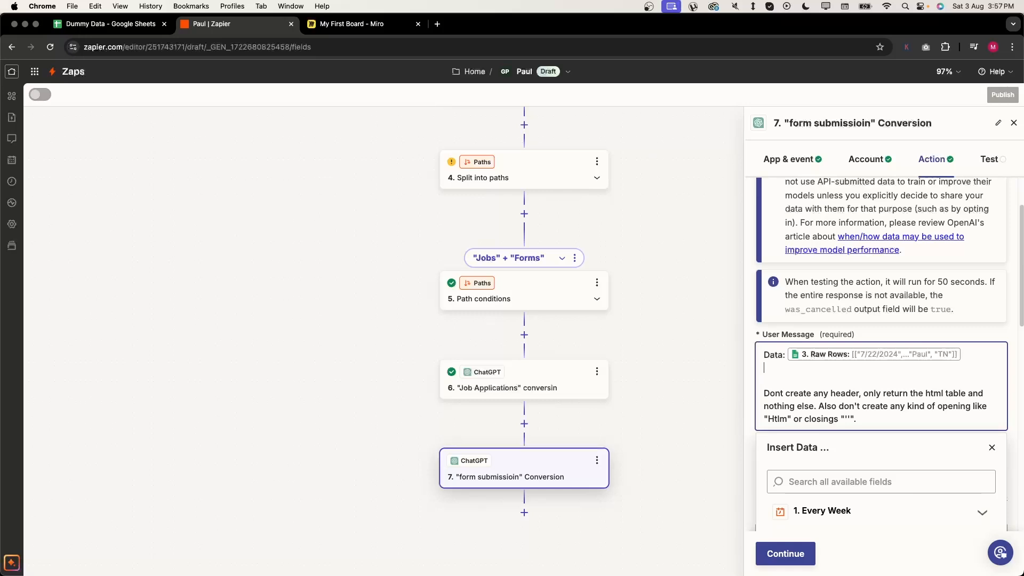
key("Return")
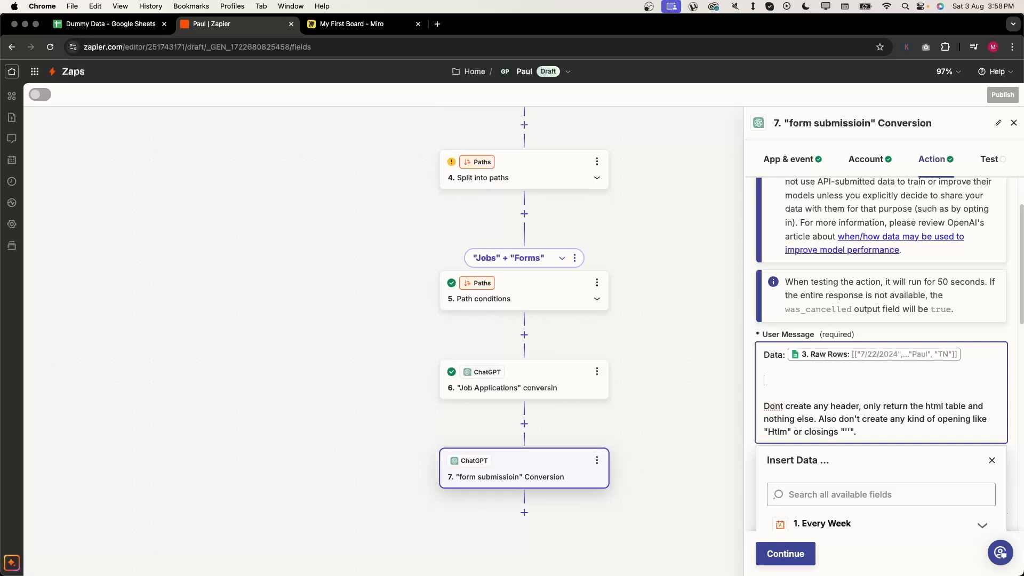
type("I want you to write the fll name of")
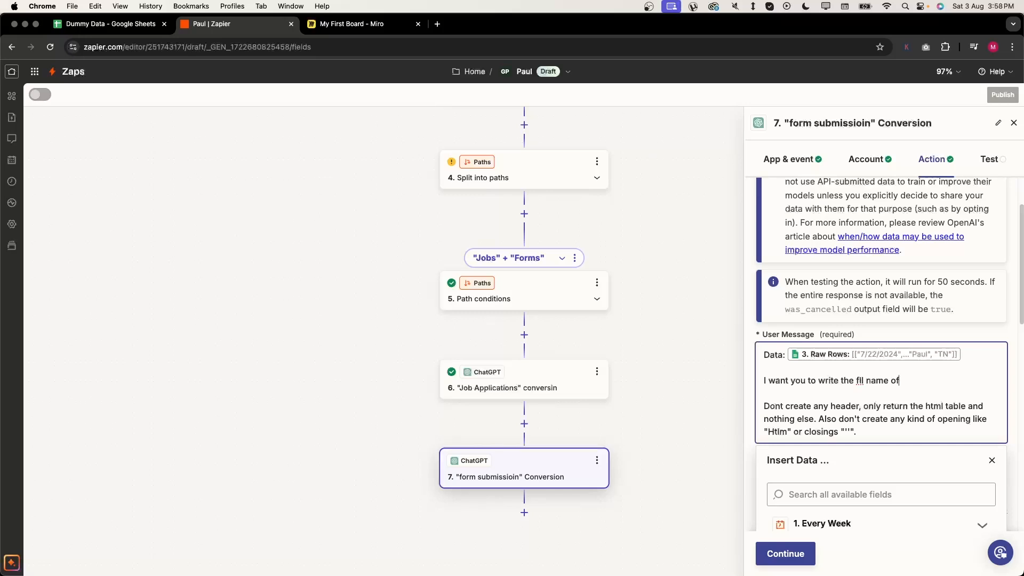
type(" the state in h3, and then ")
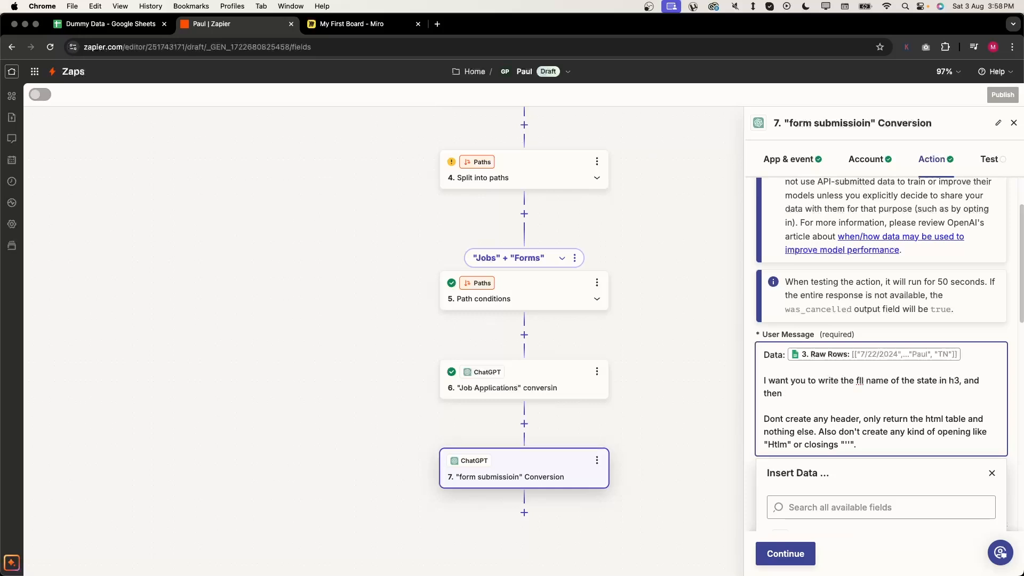
type("the entries of that state in table")
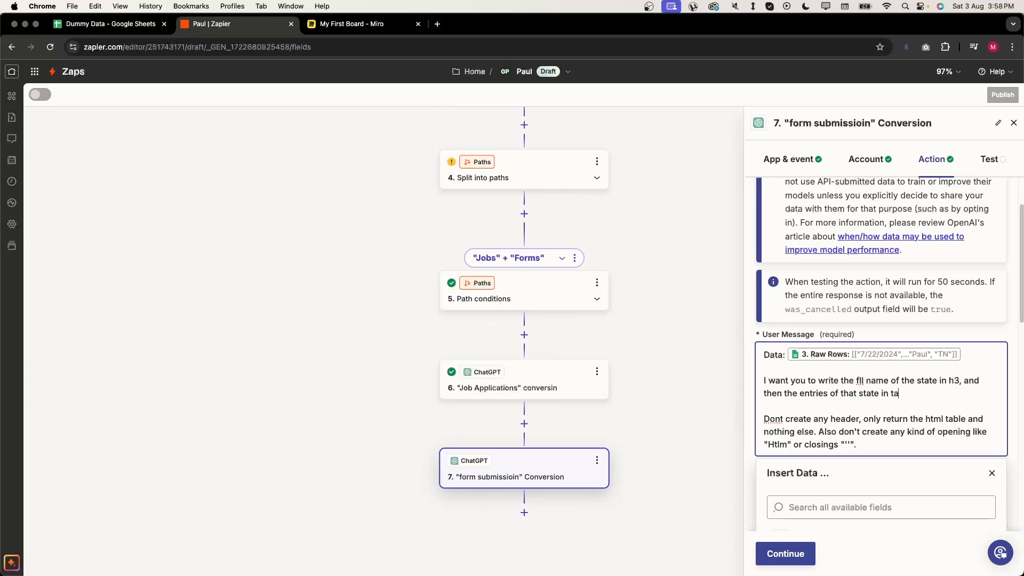
key("BackSpace")
key("BackSpace")
key("BackSpace")
key("BackSpace")
type("html table. You can find al")
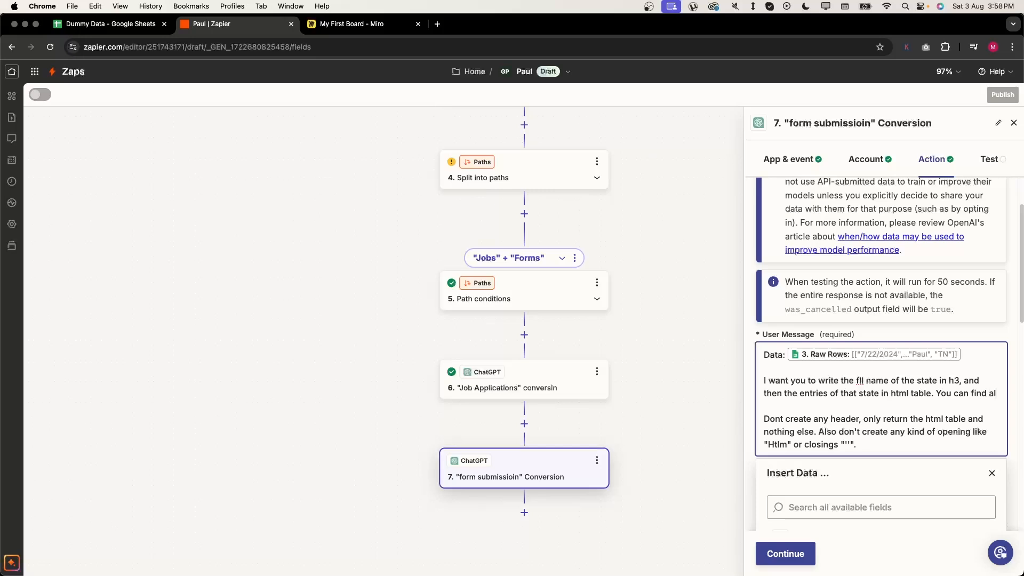
type("l the entries")
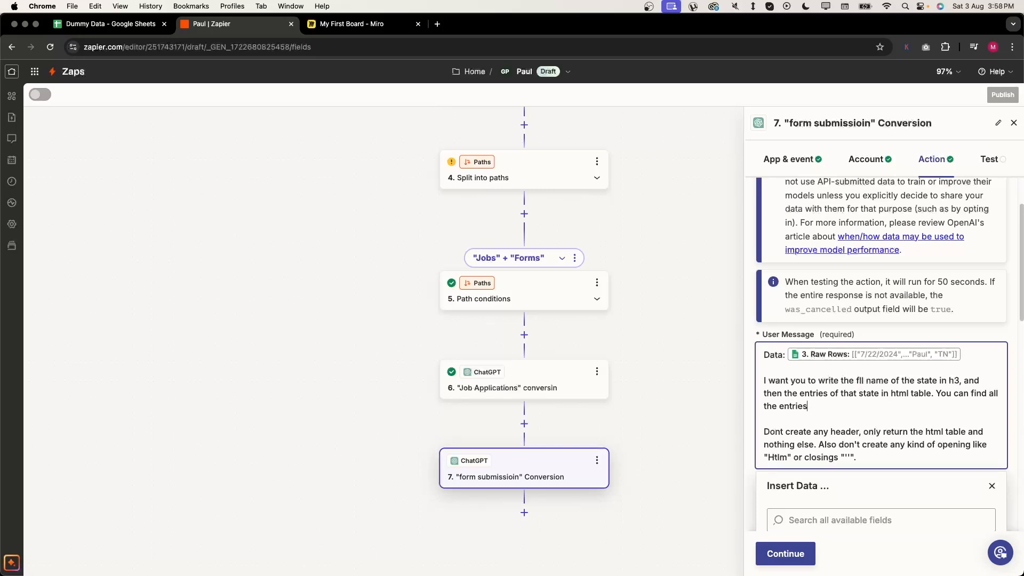
type(" int he RAW JSio")
key("BackSpace")
type("on data above.")
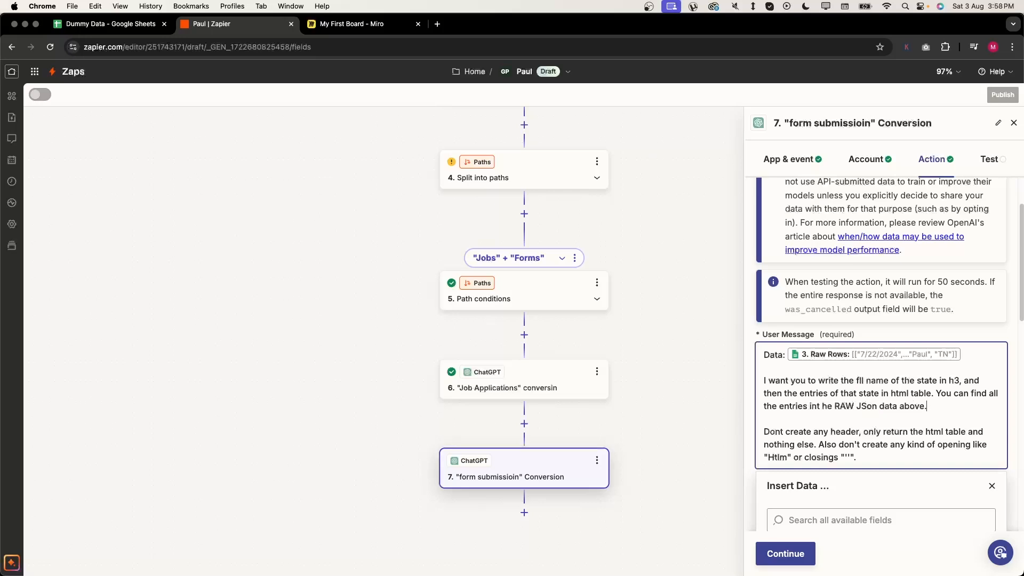
- Add 'Then the next state, and its entries and continue to do so until the data is finished.'
key("Return")
key("Return")
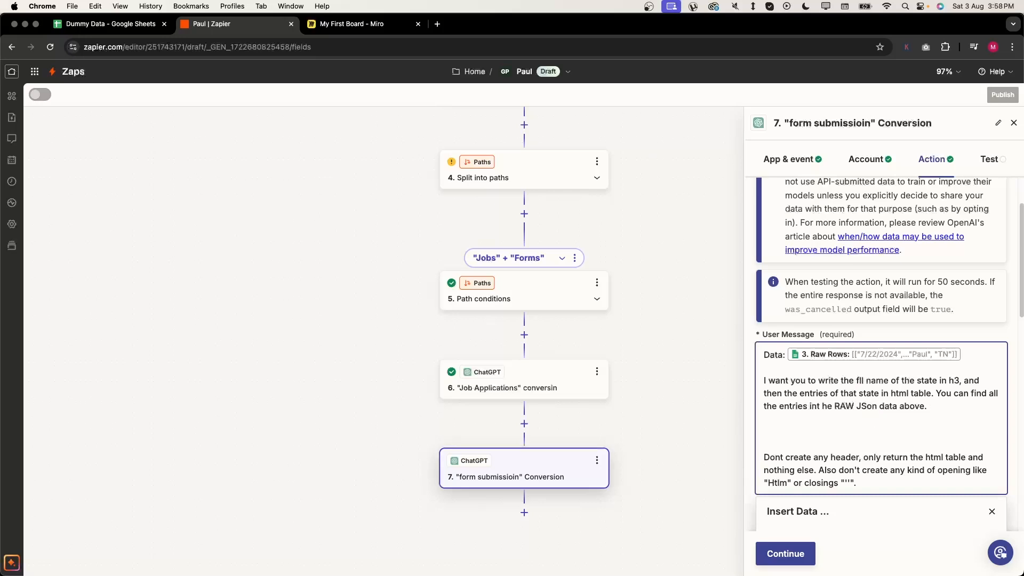
type("Then the next state, and its entries and c")
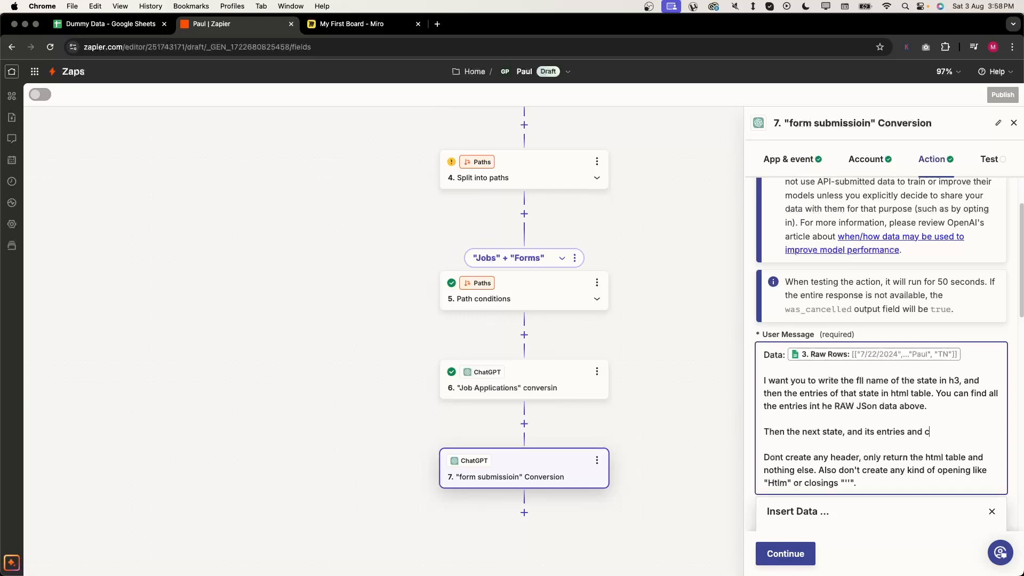
type("ontinue to d")
key("BackSpace")
type("to do so until")
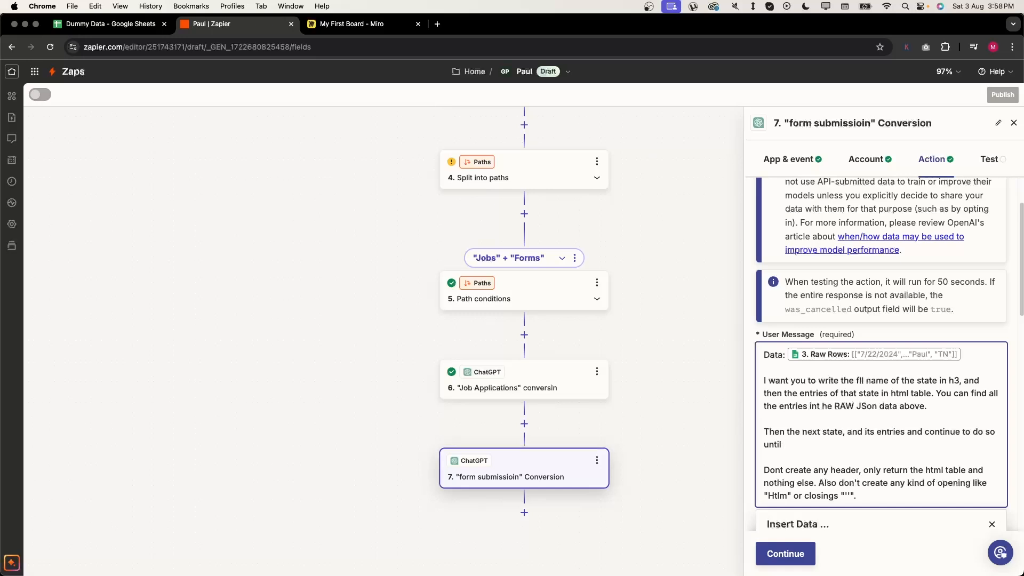
type(" the data is finished.")
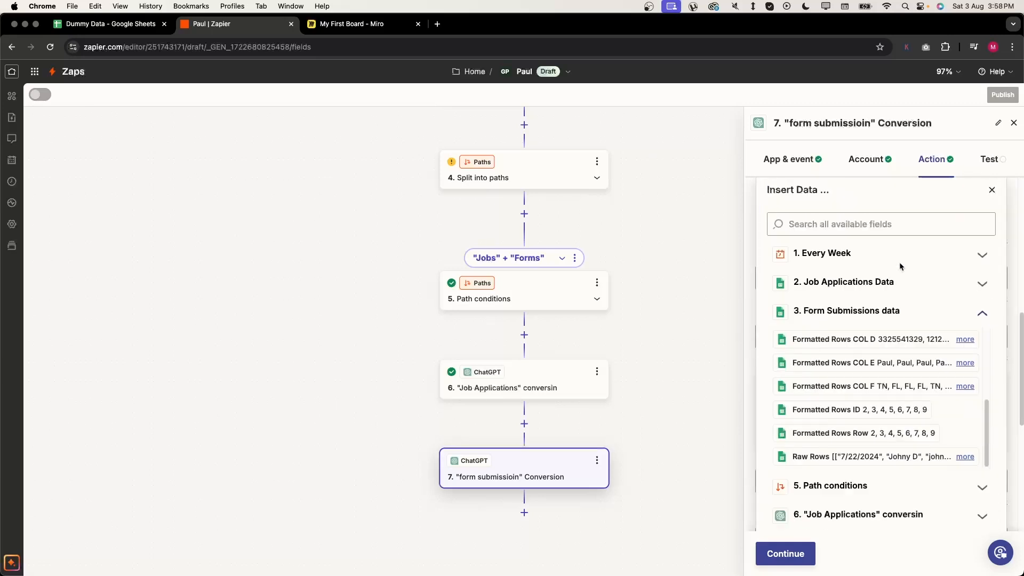
scroll(901, 267, "down", 5)
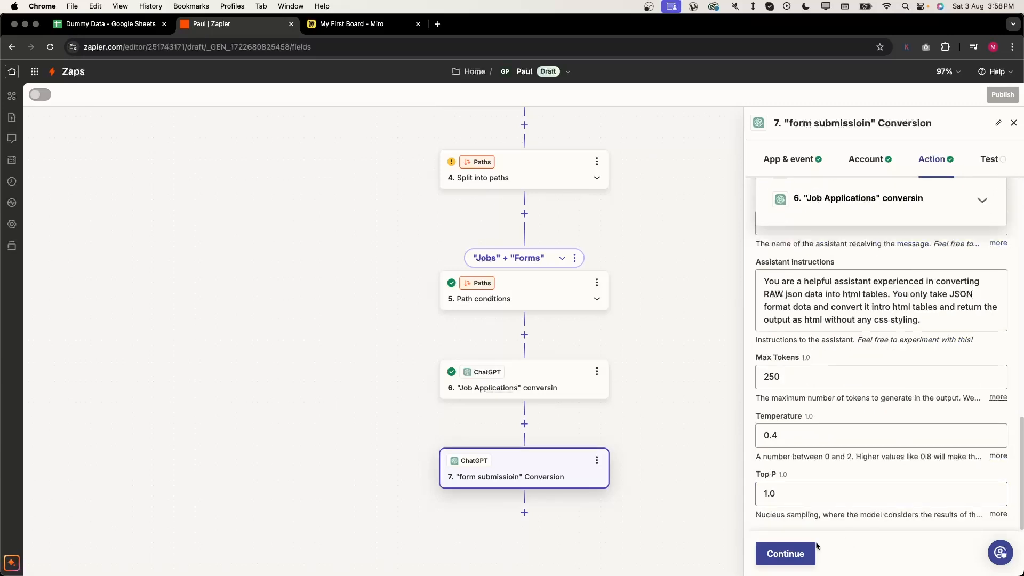
- Test step 7 and check that the reply shows TN and FL h3 headings with HTML tables
left_click(785, 552)
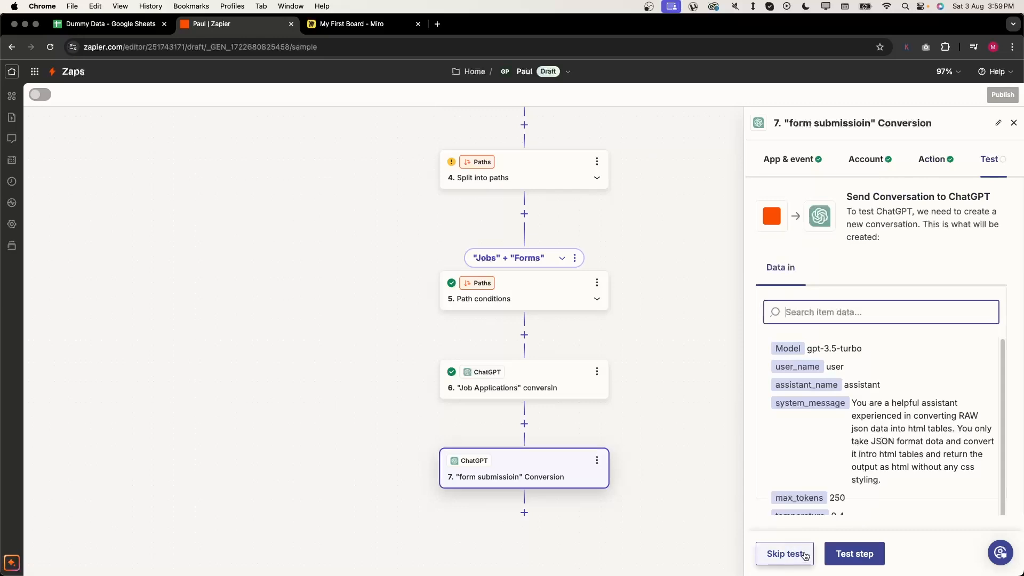
left_click(853, 553)
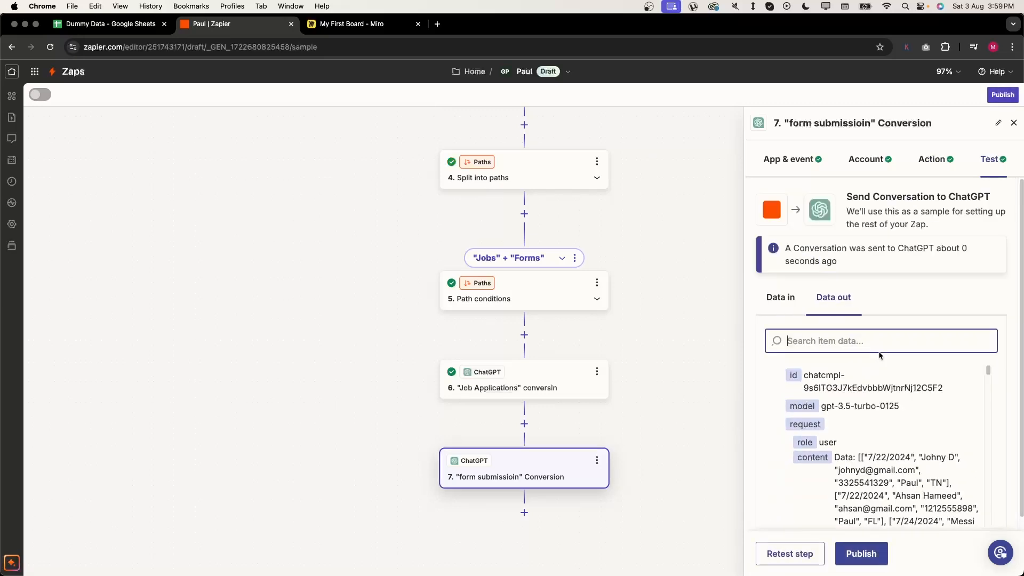
scroll(874, 388, "down", 5)
scroll(874, 388, "down", 5)
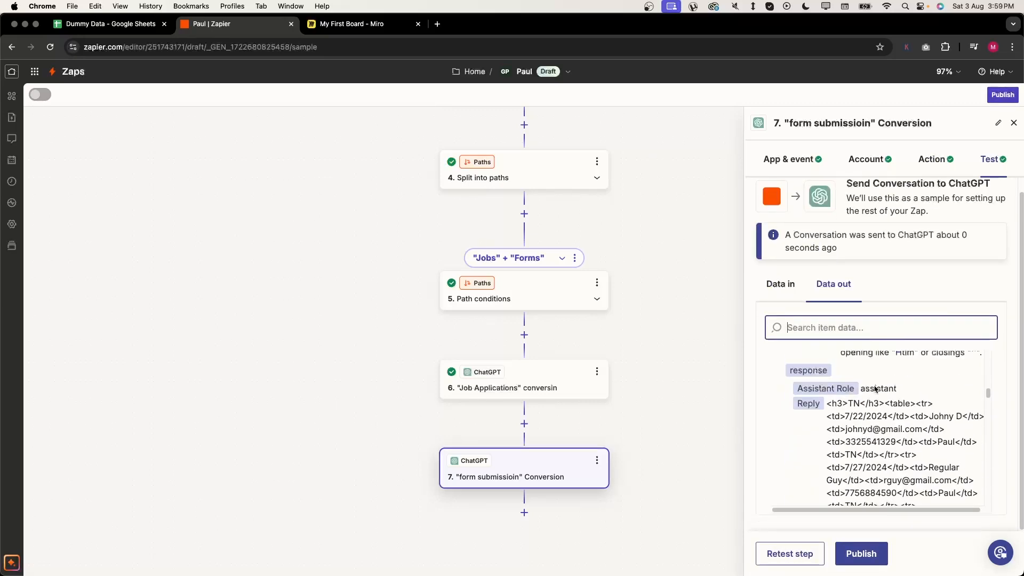
left_click_drag(832, 411, 948, 412)
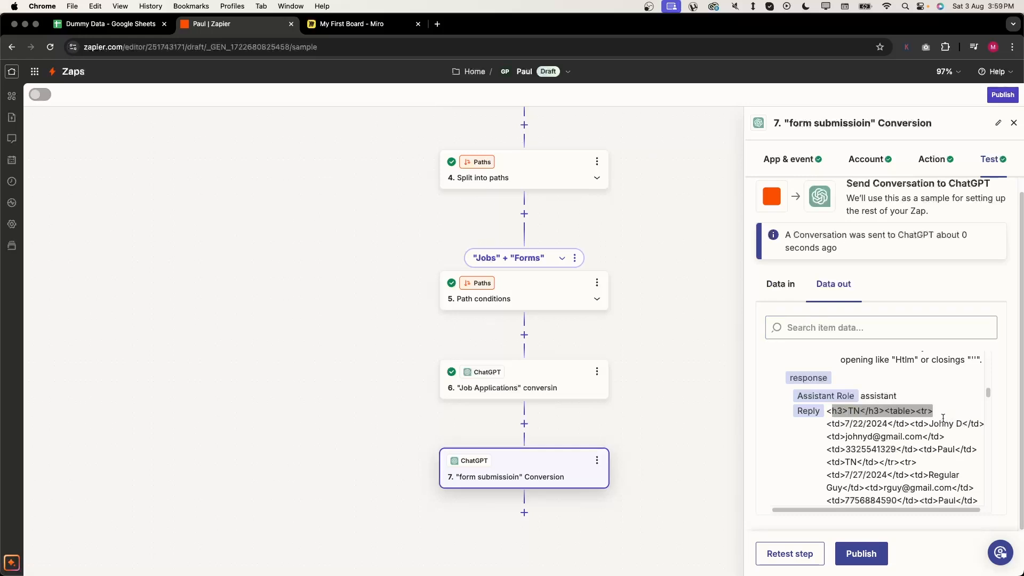
scroll(941, 420, "down", 10)
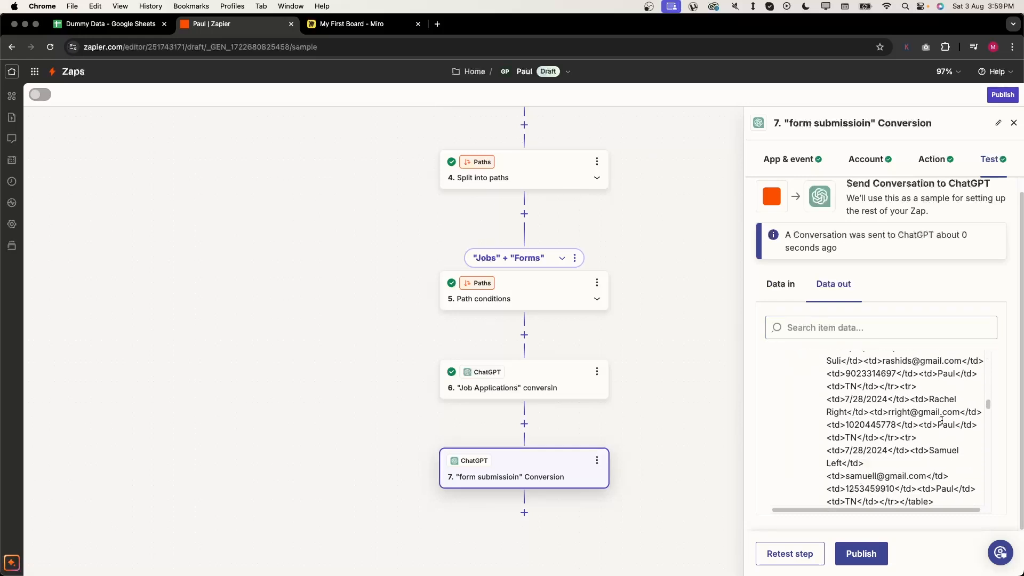
scroll(941, 419, "down", 5)
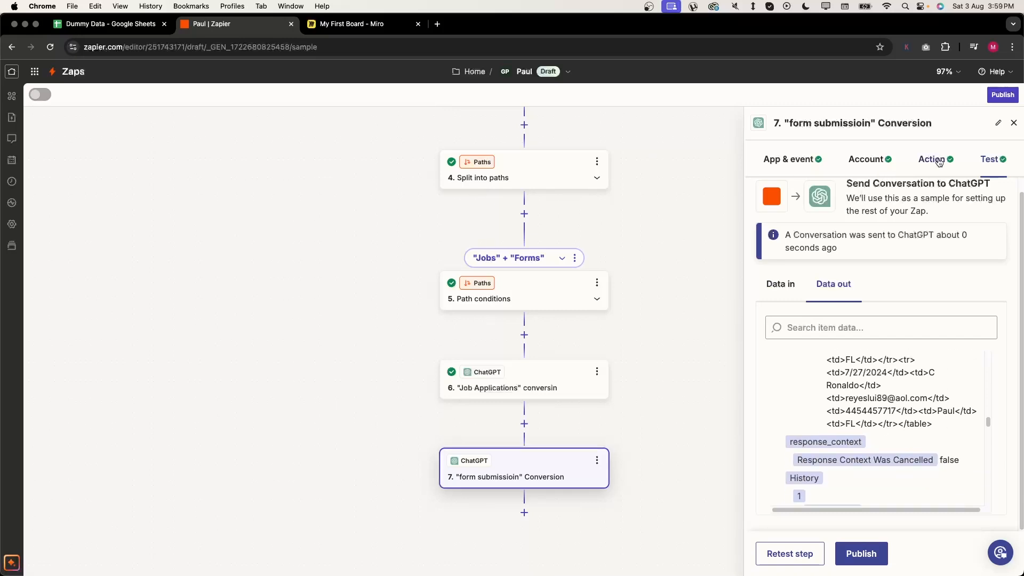
left_click(889, 160)
- Change the prompt to 'full name of the state (For example, convert NY to New york)'
left_click(930, 159)
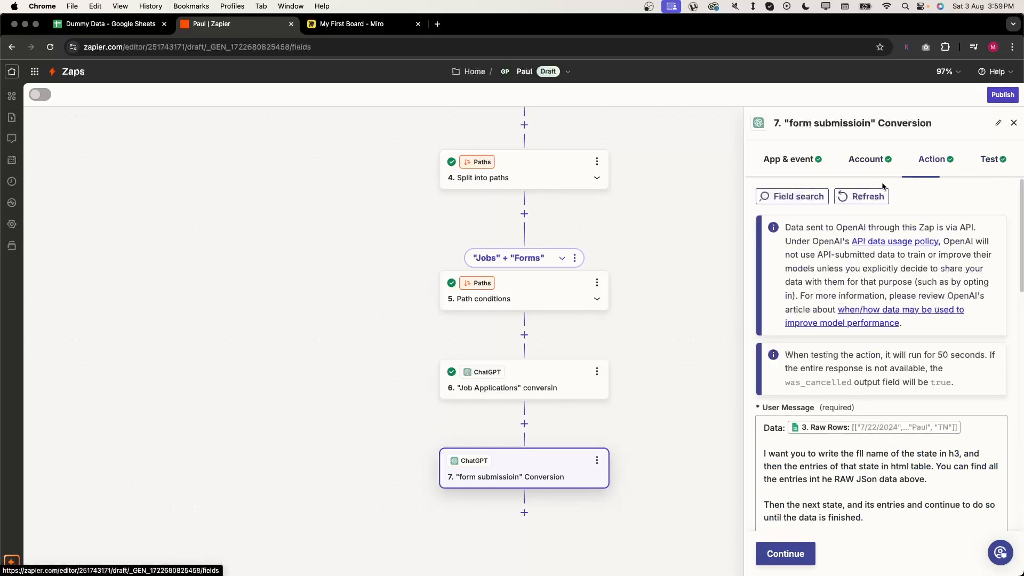
scroll(842, 323, "down", 3)
left_click(875, 331)
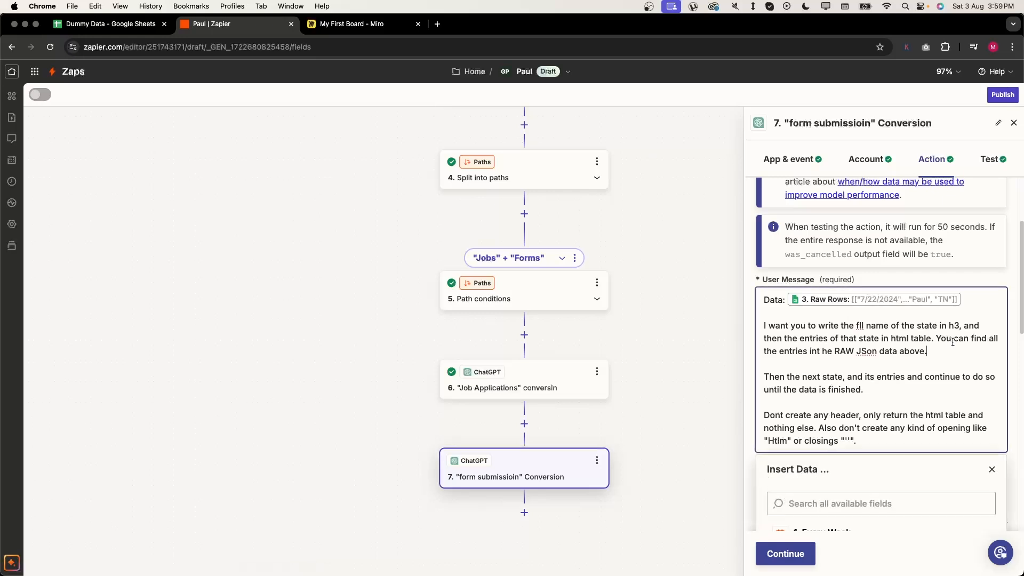
double_click(860, 324)
type("full")
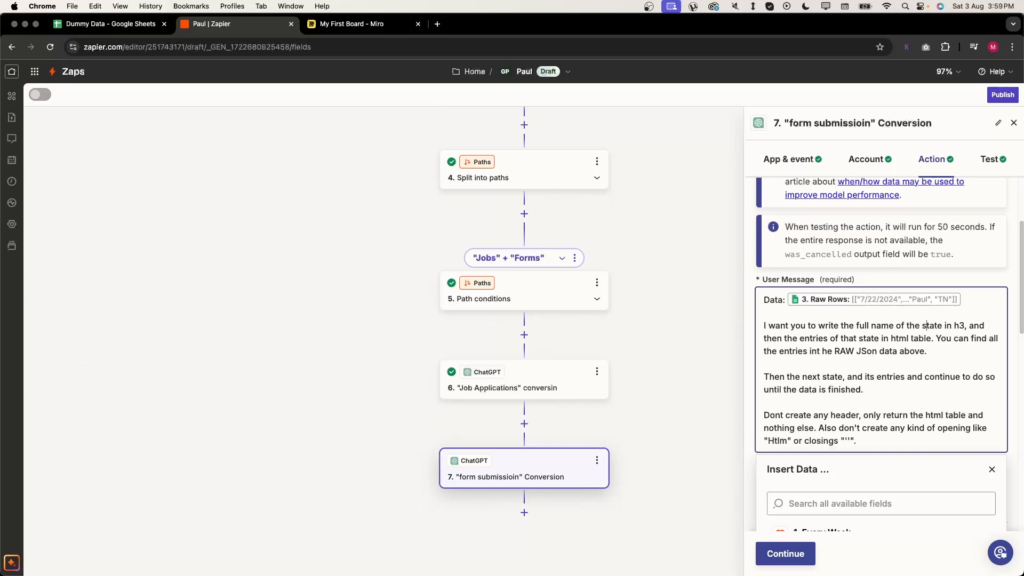
type(" name of the state (For examp")
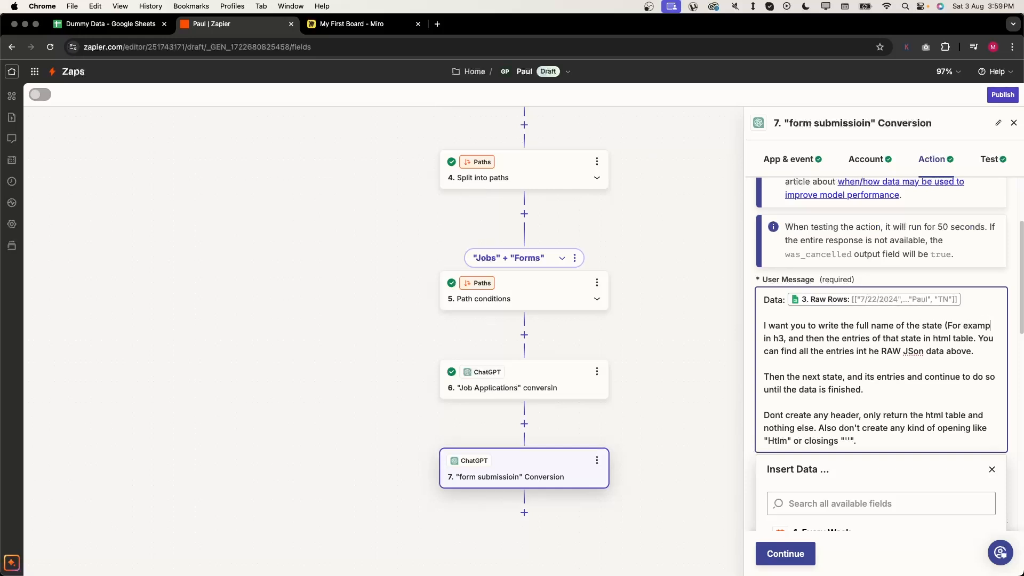
type("le, convert ")
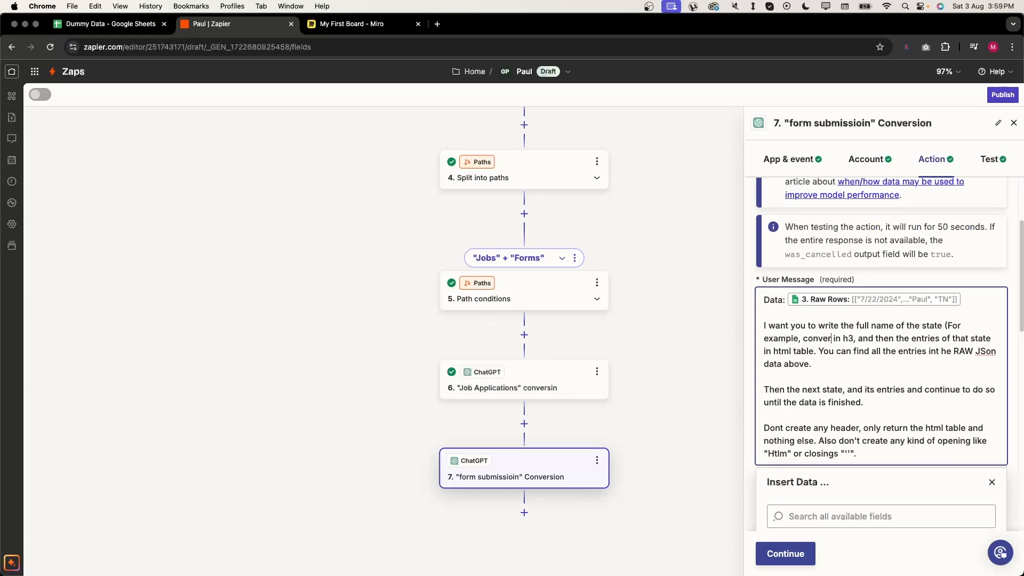
type("NY to New")
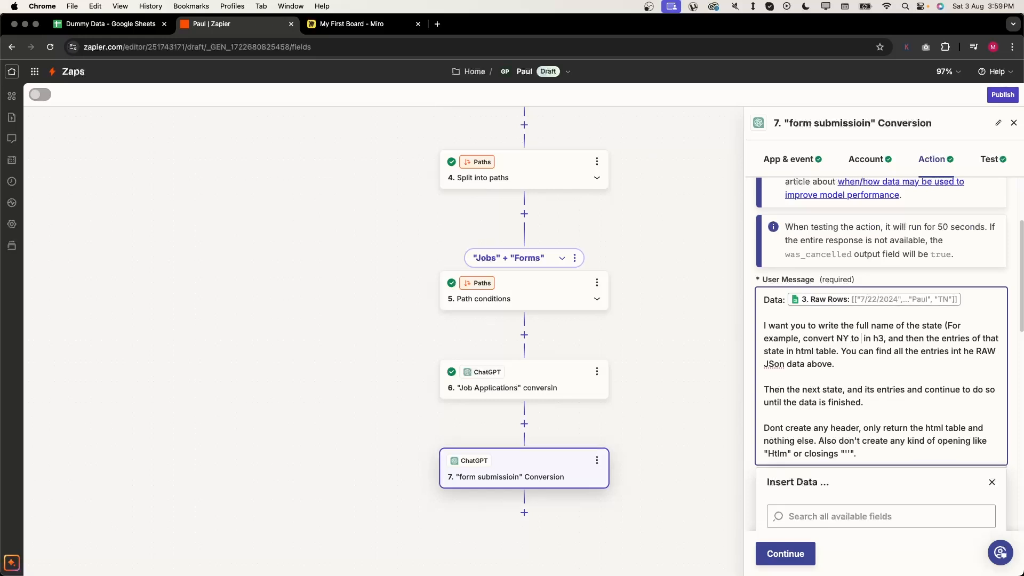
type(" york)")
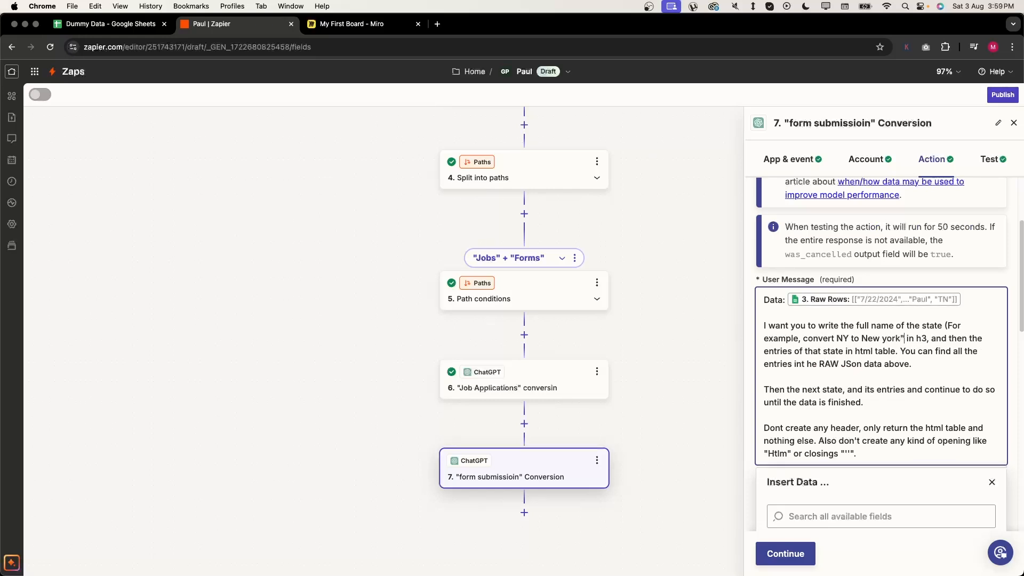
- Retest step 7 and check the reply's Tennessee and Florida headings and tables
left_click(778, 552)
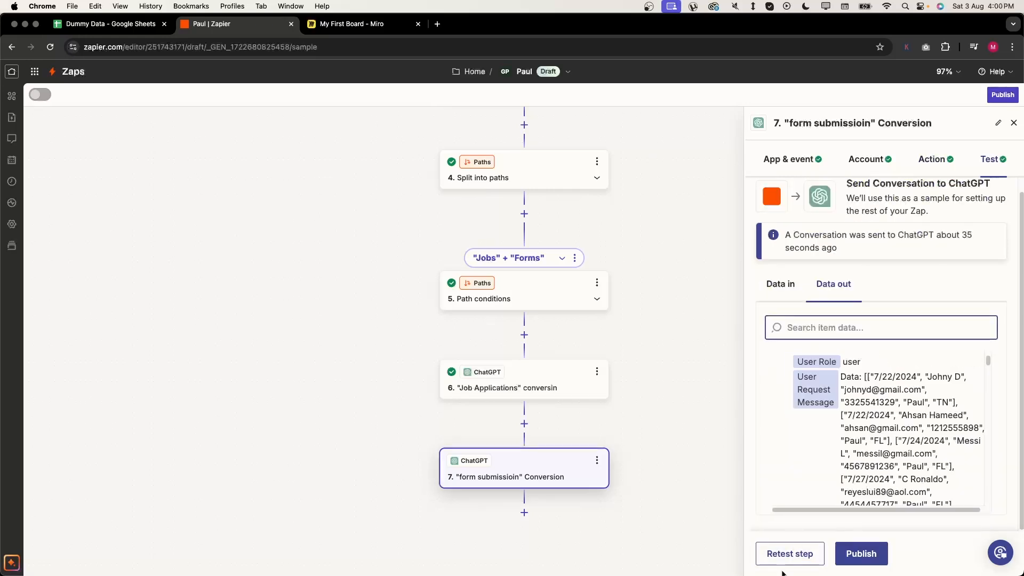
left_click(790, 553)
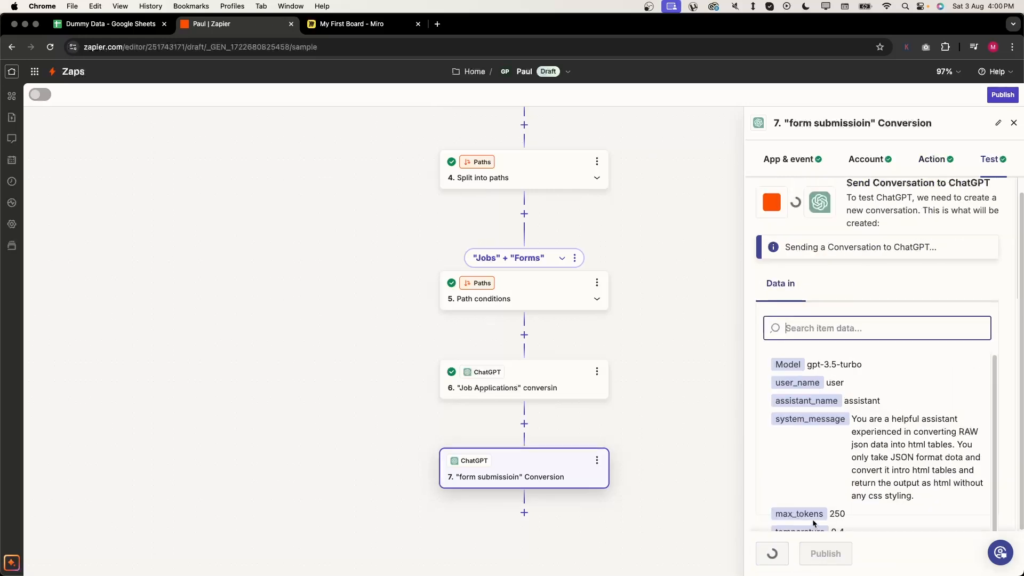
scroll(936, 416, "down", 3)
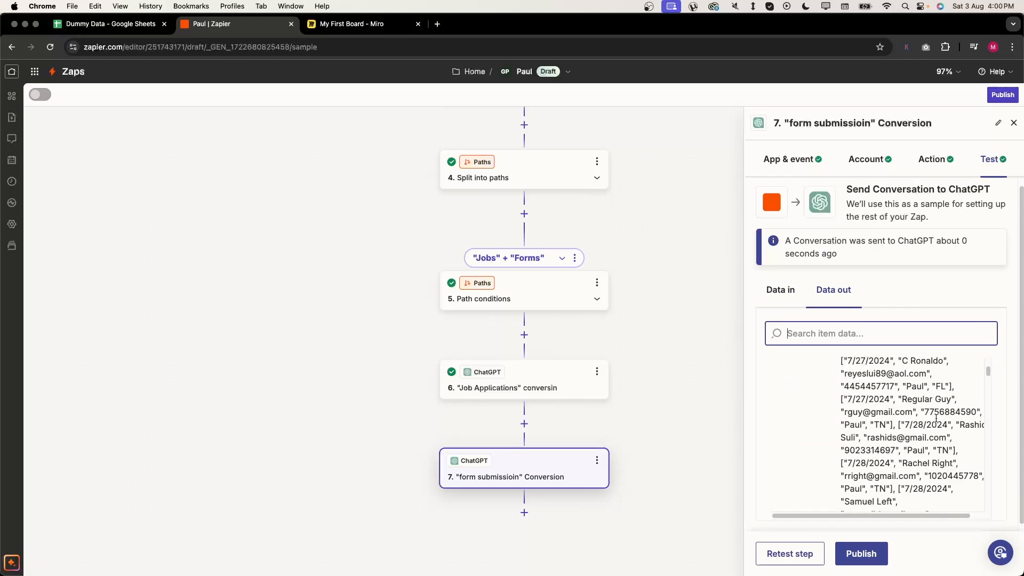
scroll(936, 419, "down", 5)
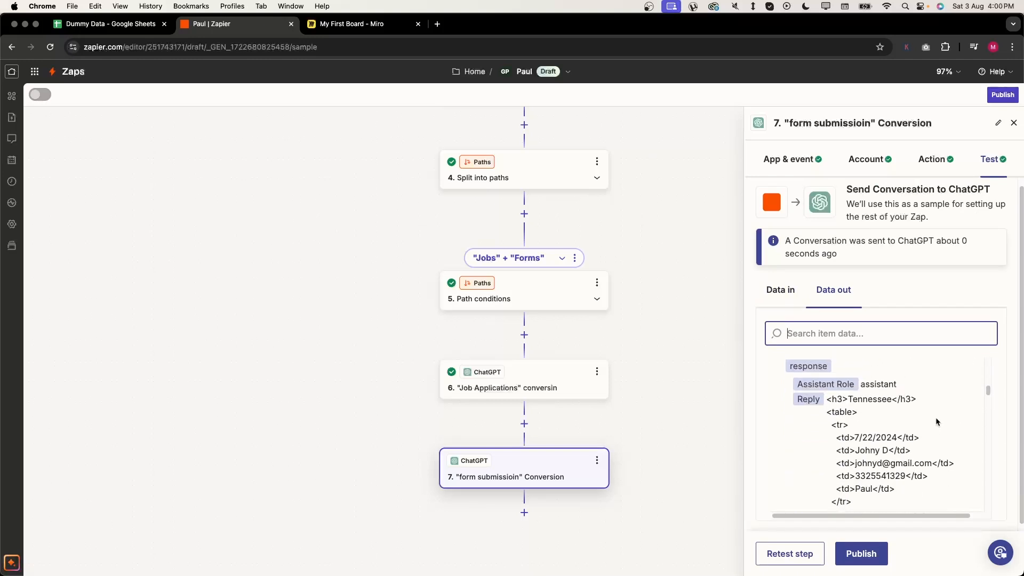
scroll(936, 421, "up", 1)
left_click_drag(919, 402, 839, 400)
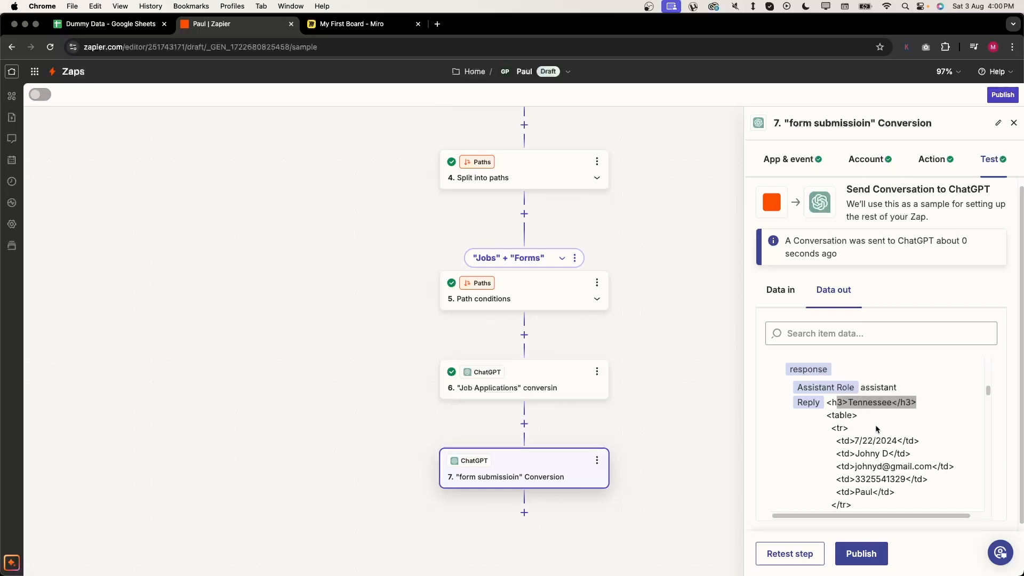
scroll(875, 424, "down", 10)
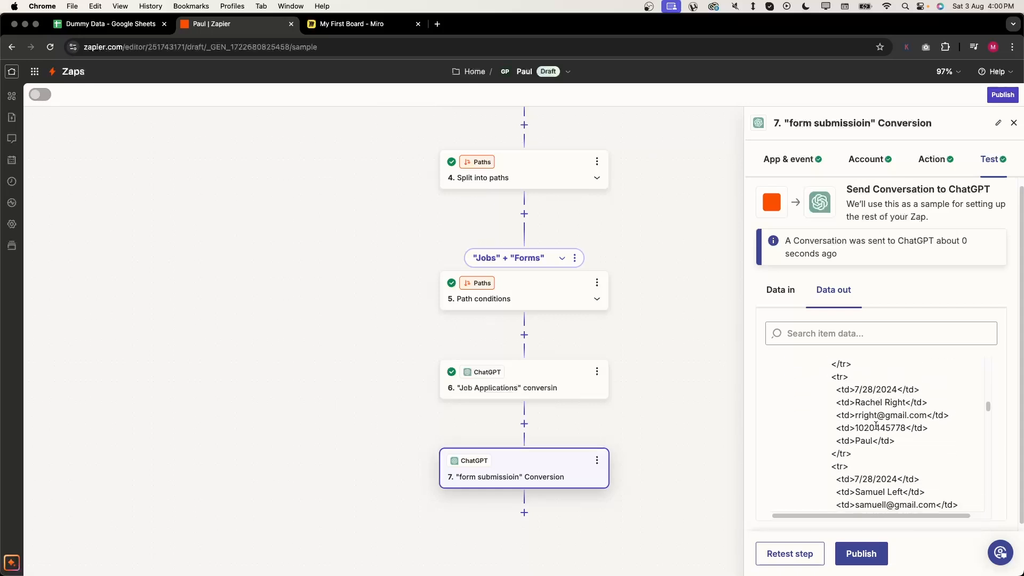
scroll(876, 426, "down", 5)
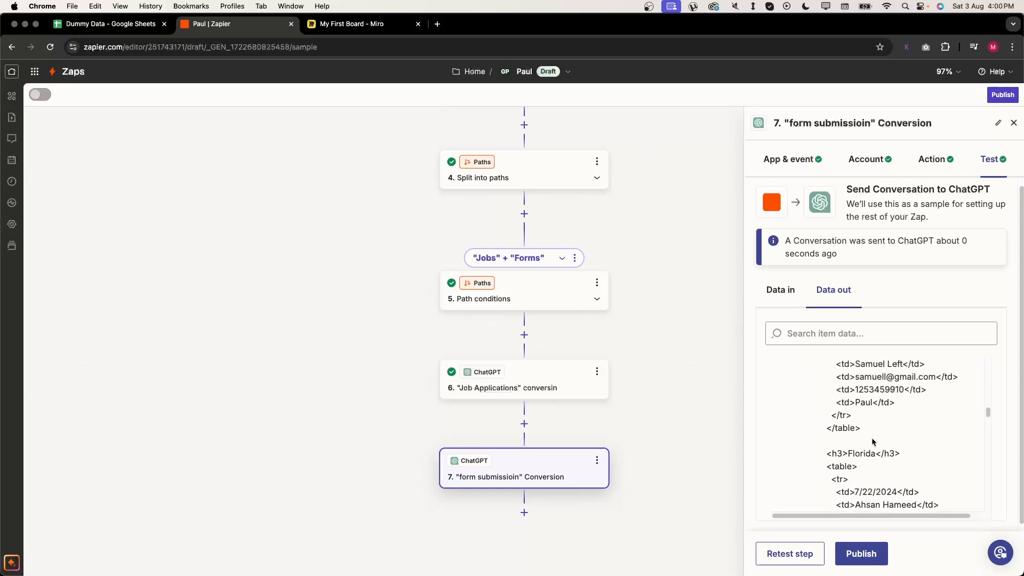
triple_click(863, 451)
scroll(950, 437, "down", 5)
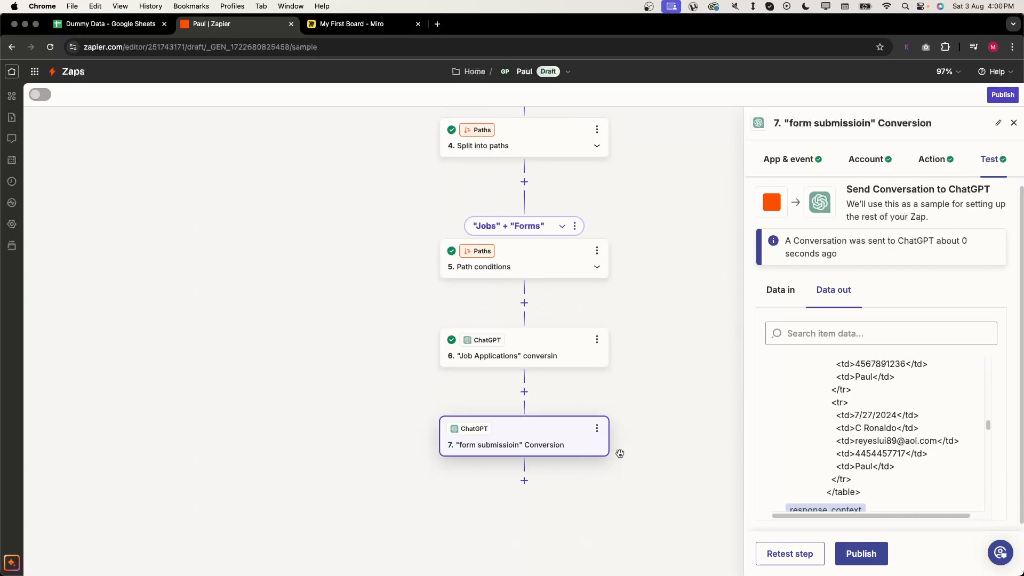
scroll(620, 454, "down", 1)
- Add a Gmail (Legacy) Send Email step after step 7 and select the Gmail account
left_click(524, 480)
type("gmaii")
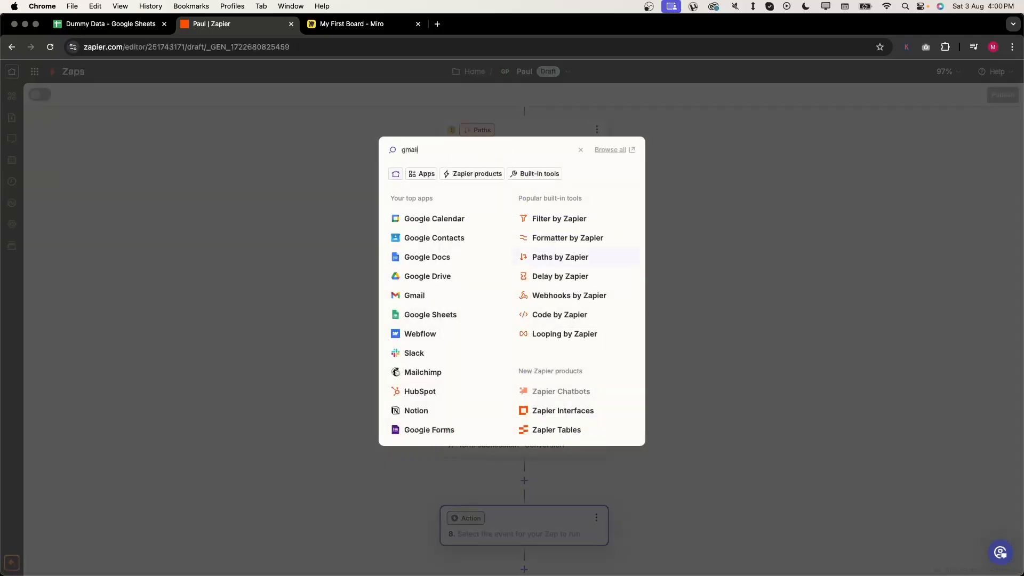
left_click(418, 177)
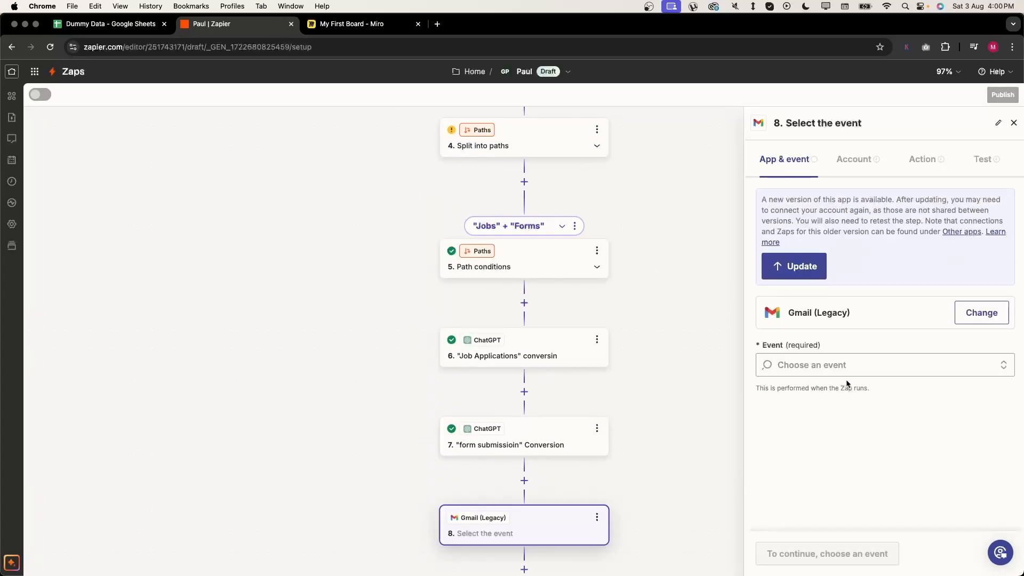
left_click(854, 366)
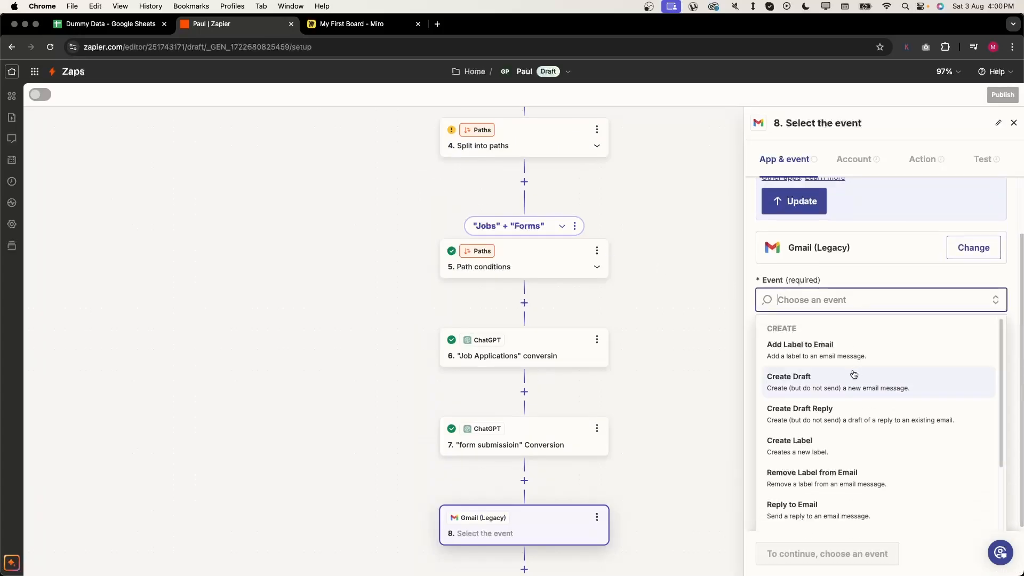
type("s")
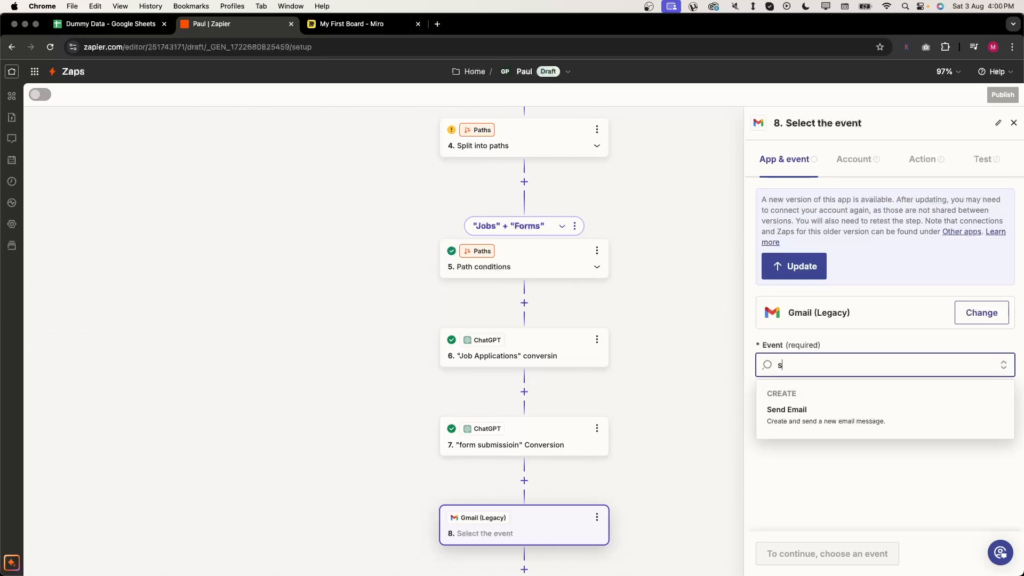
left_click(885, 415)
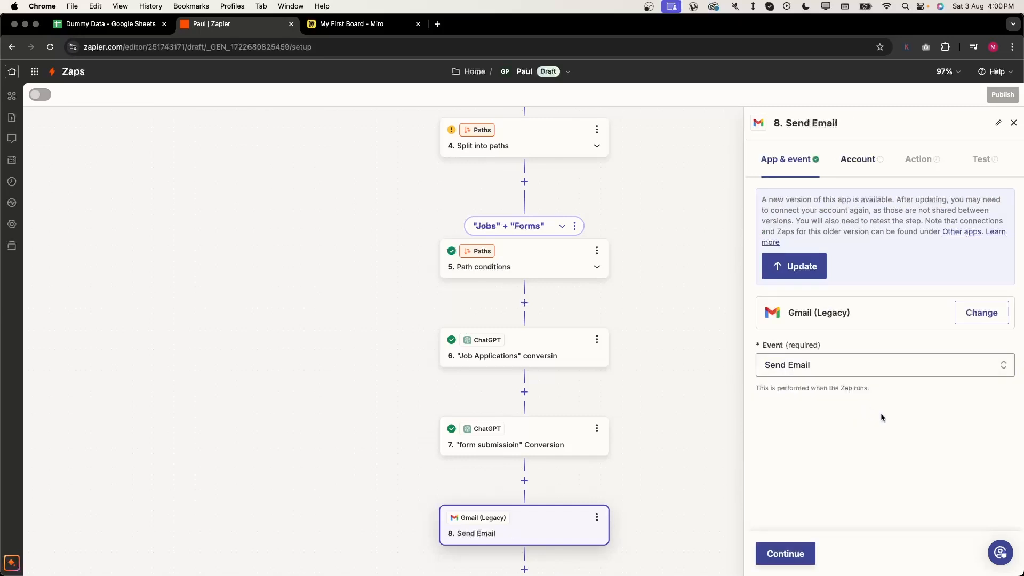
left_click(793, 555)
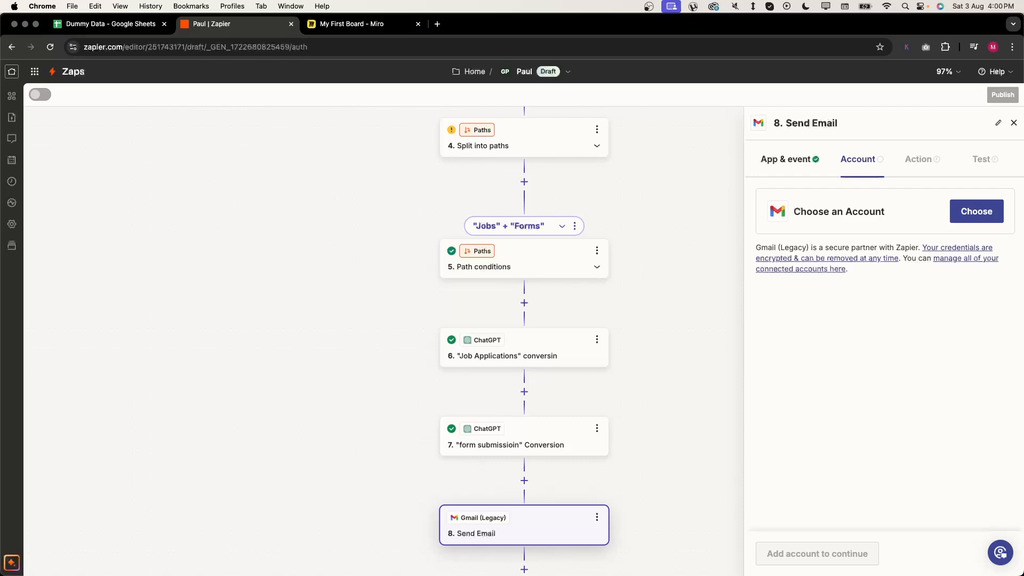
left_click(977, 211)
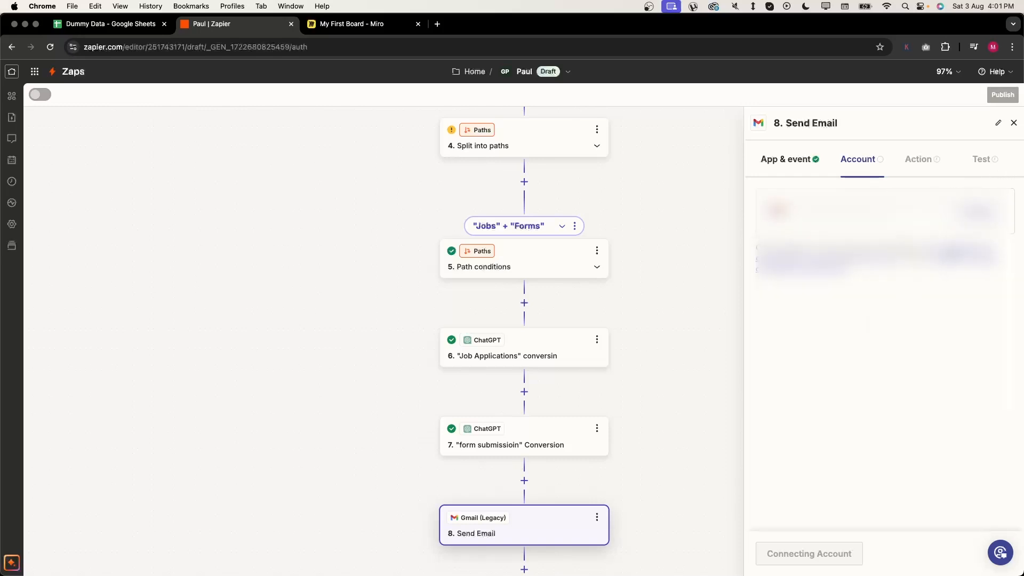
- Enter the recipient's email address in the To field
left_click(783, 552)
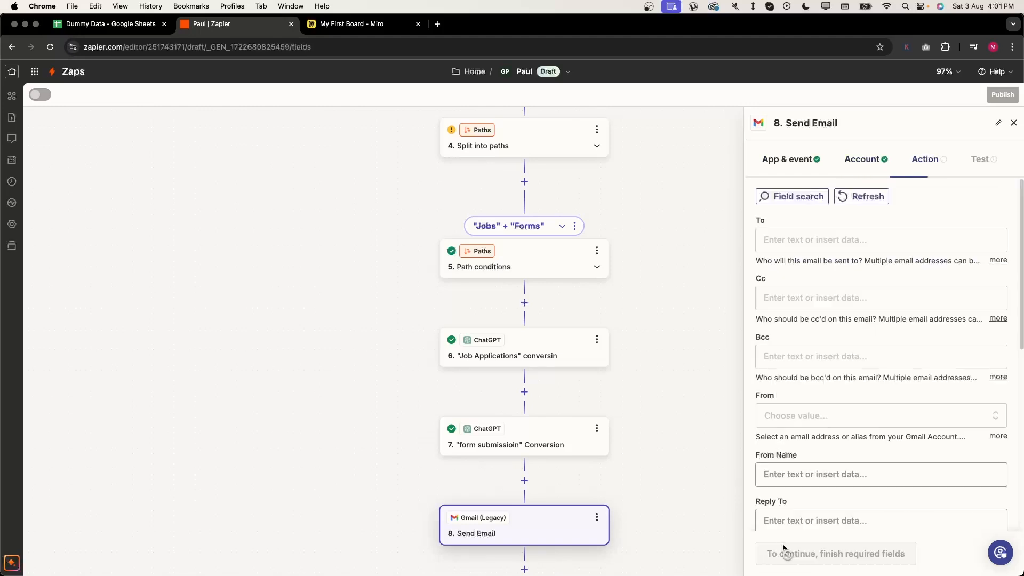
left_click(833, 245)
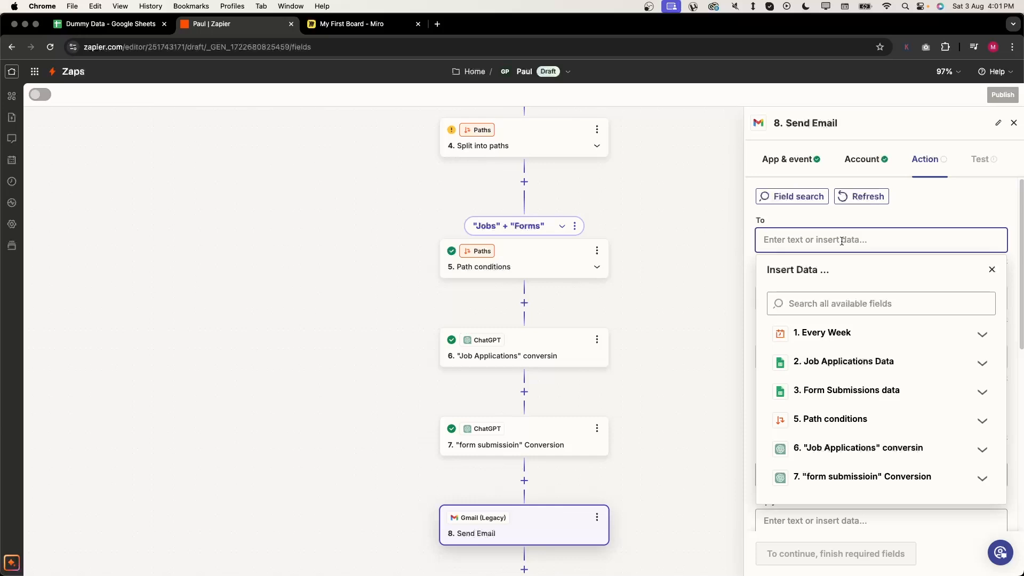
type("2")
key("BackSpace")
key("BackSpace")
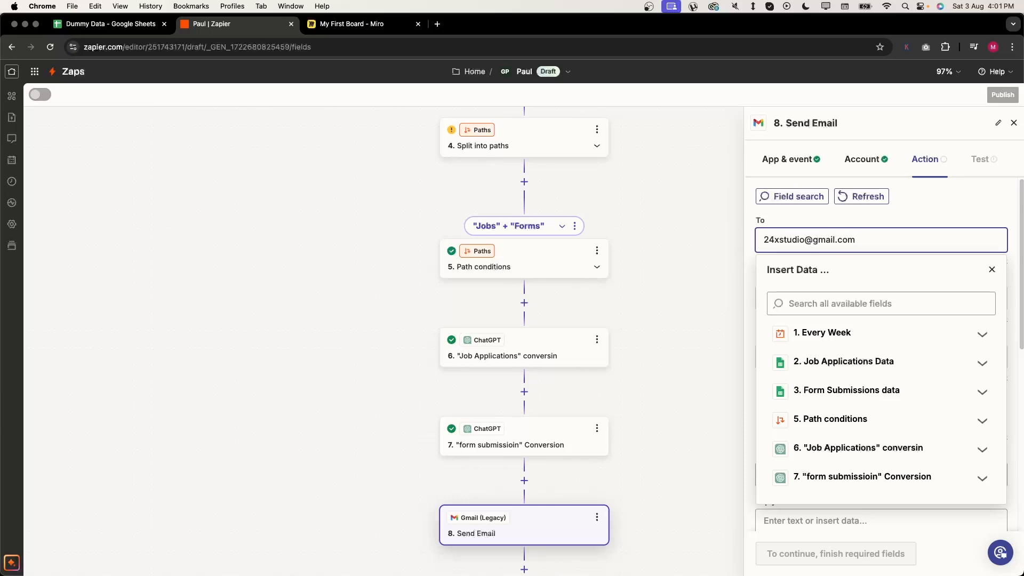
left_click(980, 172)
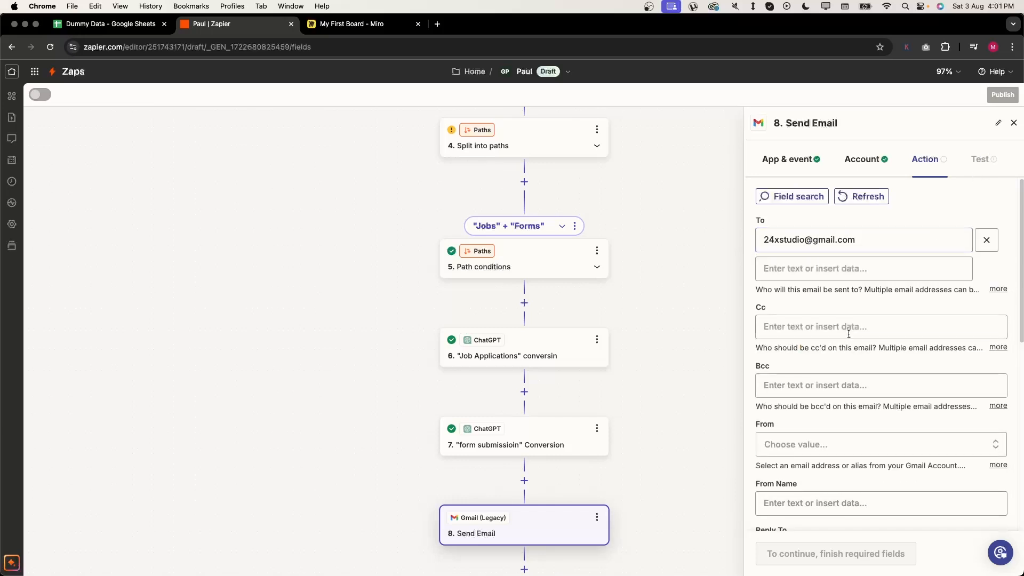
- Fill in the sender's display name and set Body Type to html
scroll(826, 311, "down", 2)
scroll(821, 308, "down", 2)
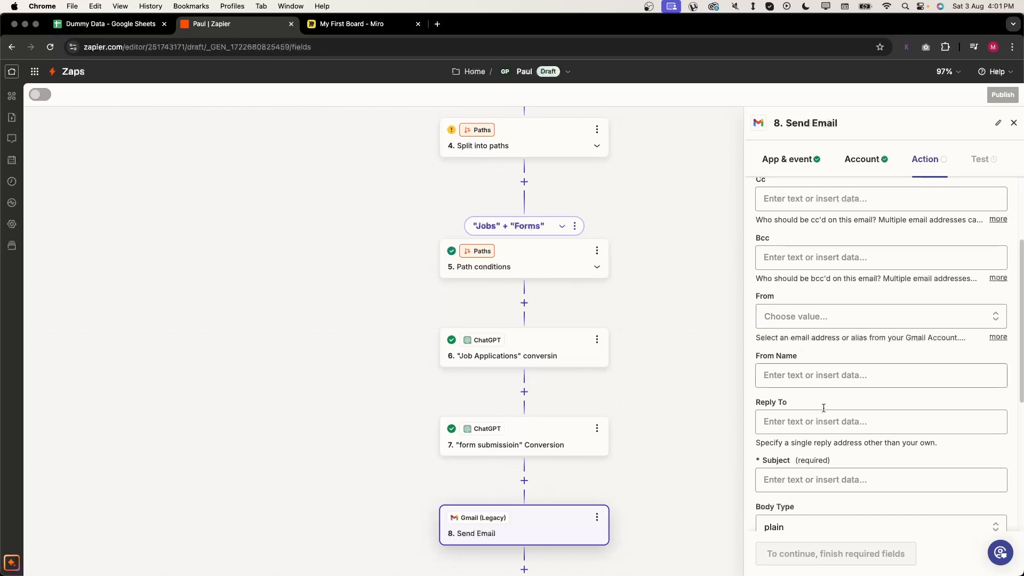
left_click(832, 376)
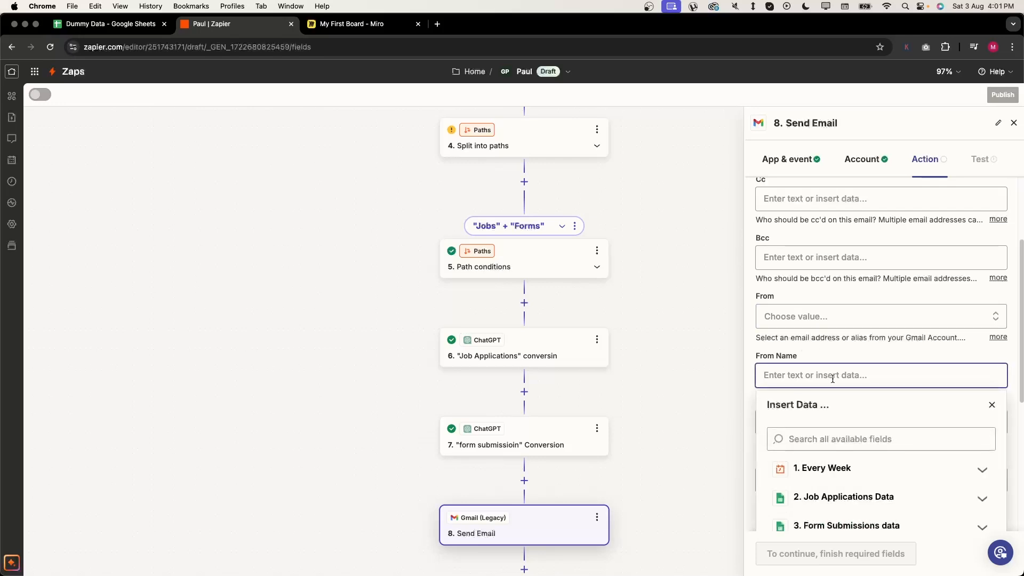
left_click(844, 350)
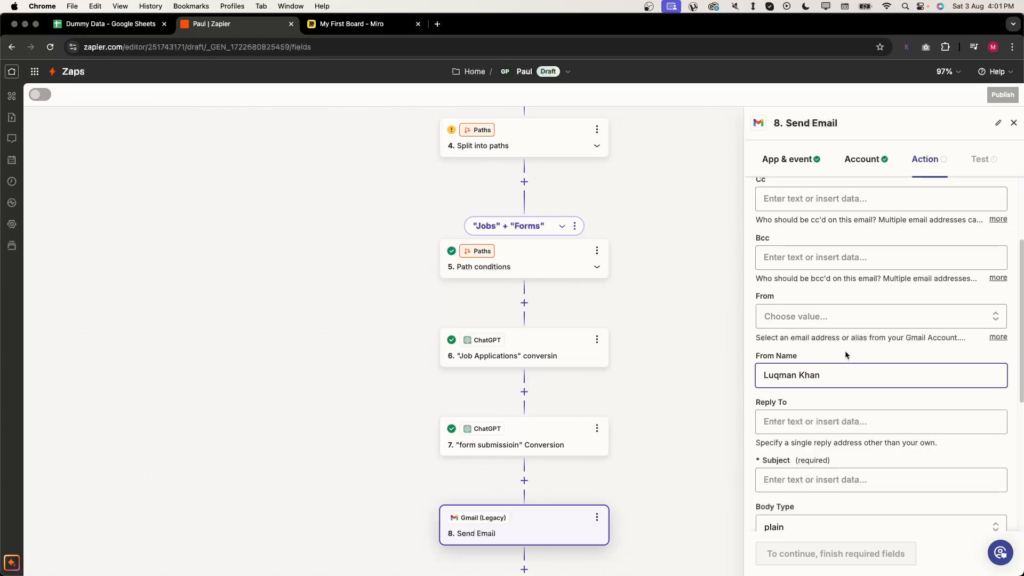
scroll(844, 350, "down", 5)
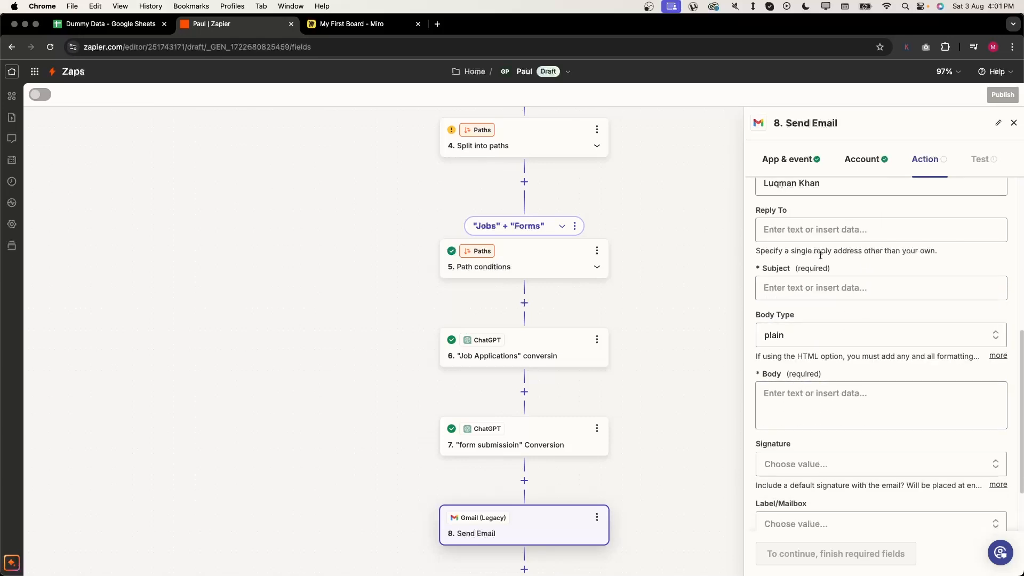
left_click(822, 335)
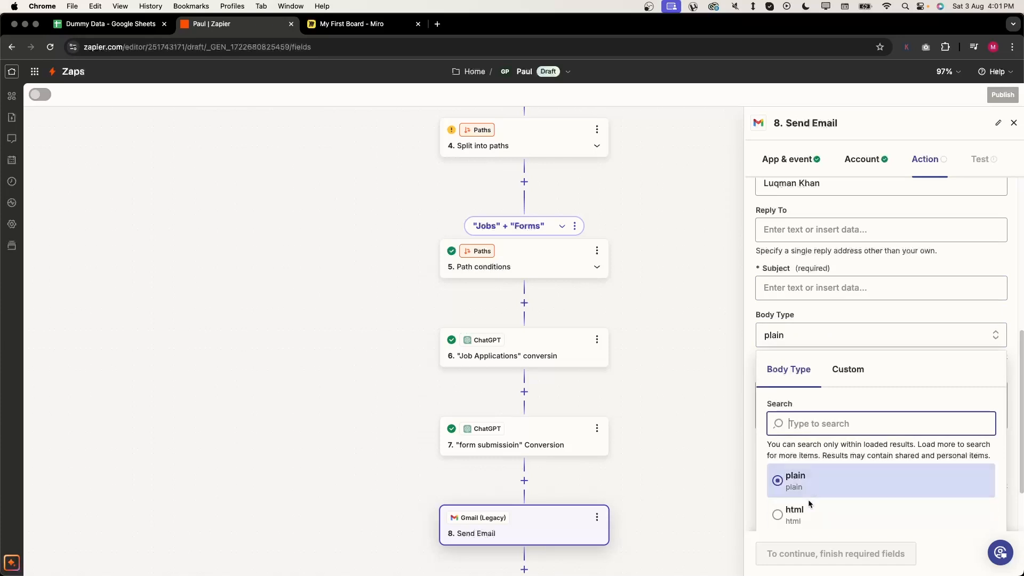
left_click(799, 513)
left_click(811, 396)
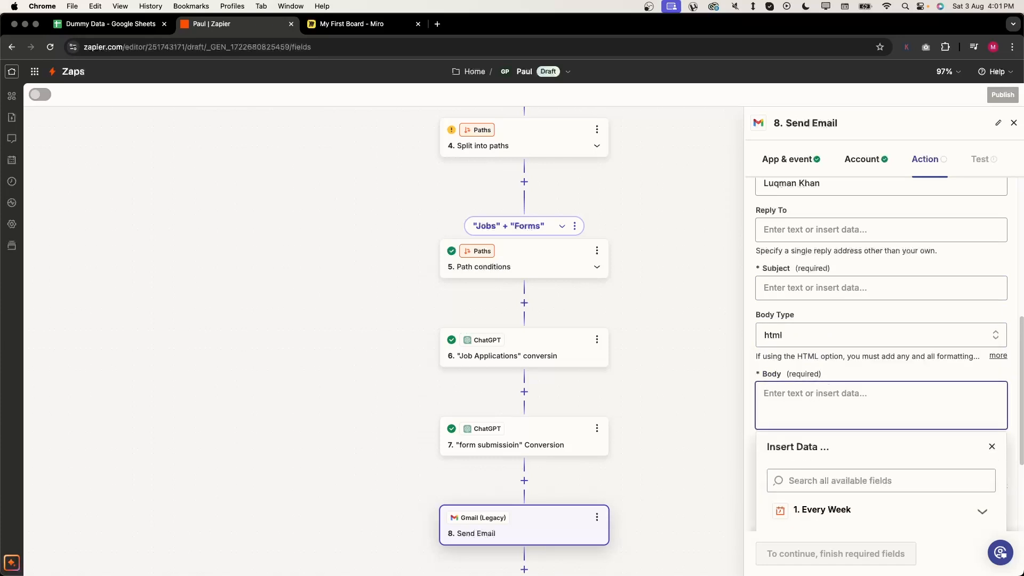
- Close the insert-data list and review the pasted HTML report template, with its table styles, greeting and Latest Job Applications heading
key("Escape")
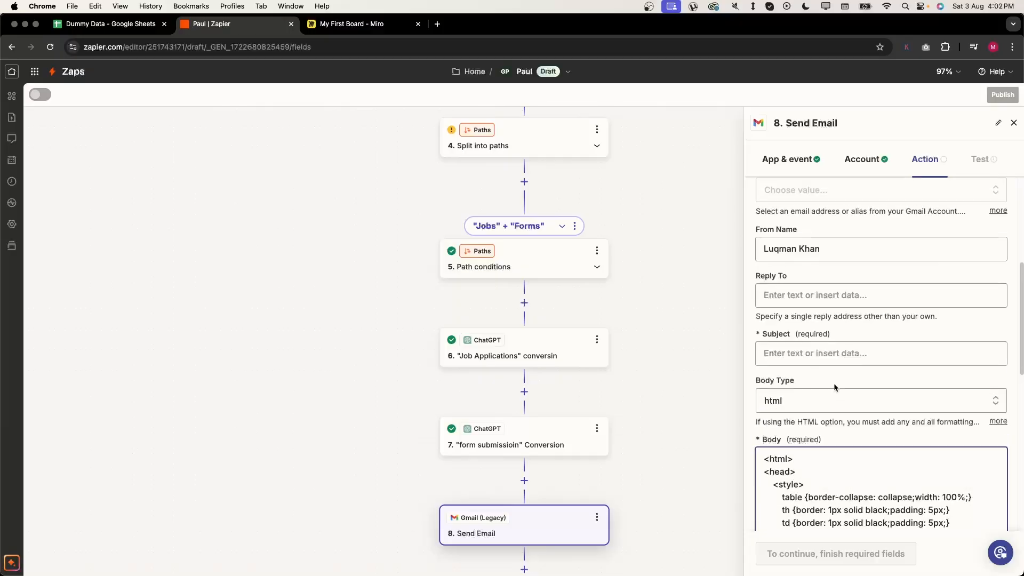
scroll(834, 382, "down", 5)
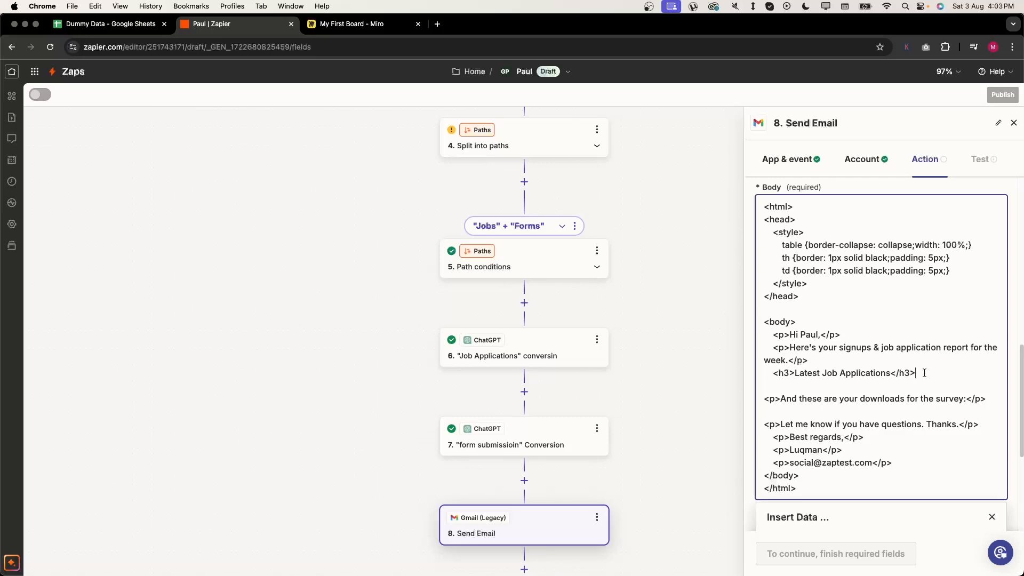
- Insert step 6's job-applications Reply on a new line below the Latest Job Applications heading
key("Return")
scroll(853, 427, "down", 5)
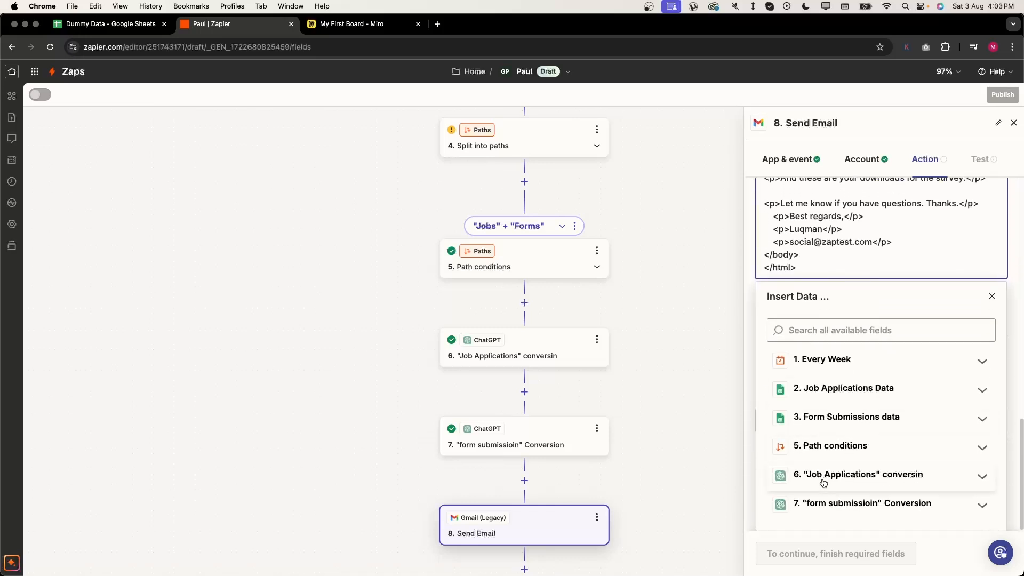
left_click(824, 483)
scroll(901, 469, "down", 3)
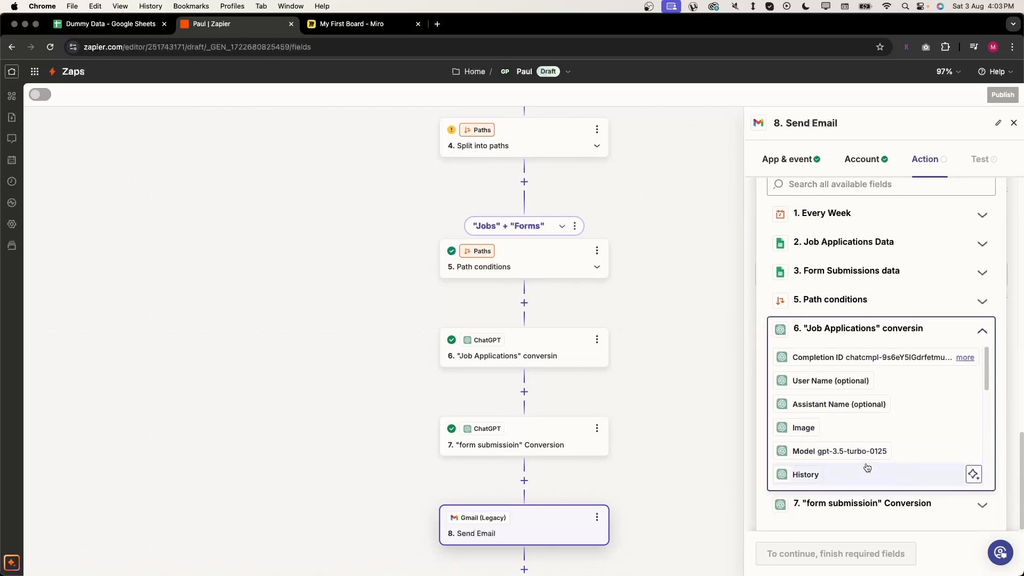
scroll(850, 420, "down", 5)
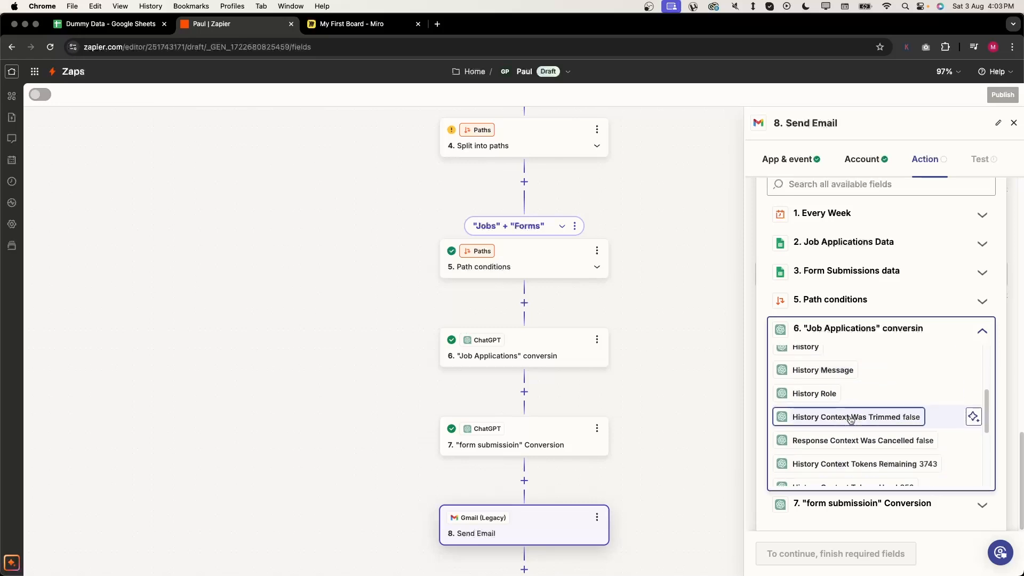
scroll(851, 419, "down", 1)
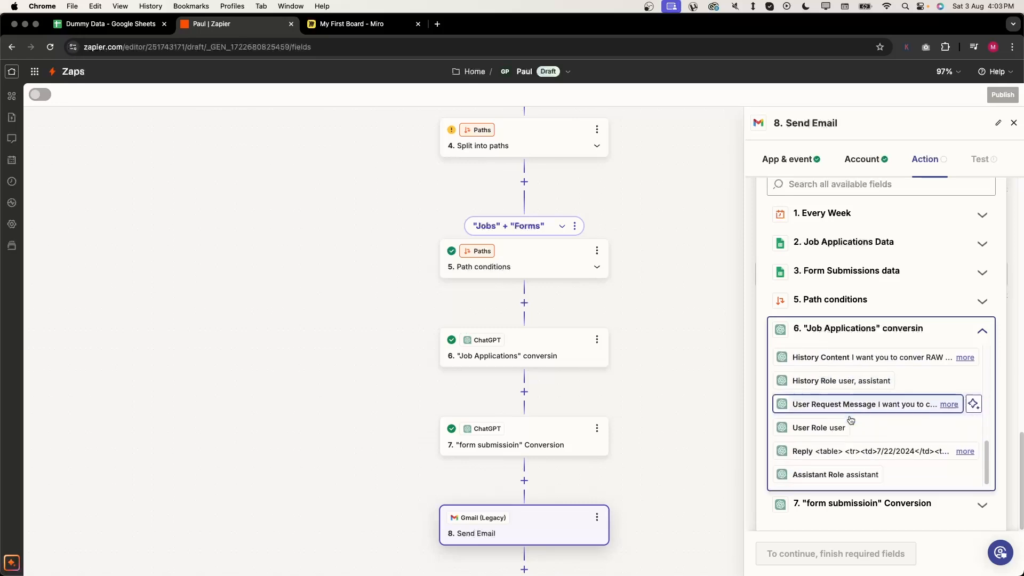
left_click(837, 453)
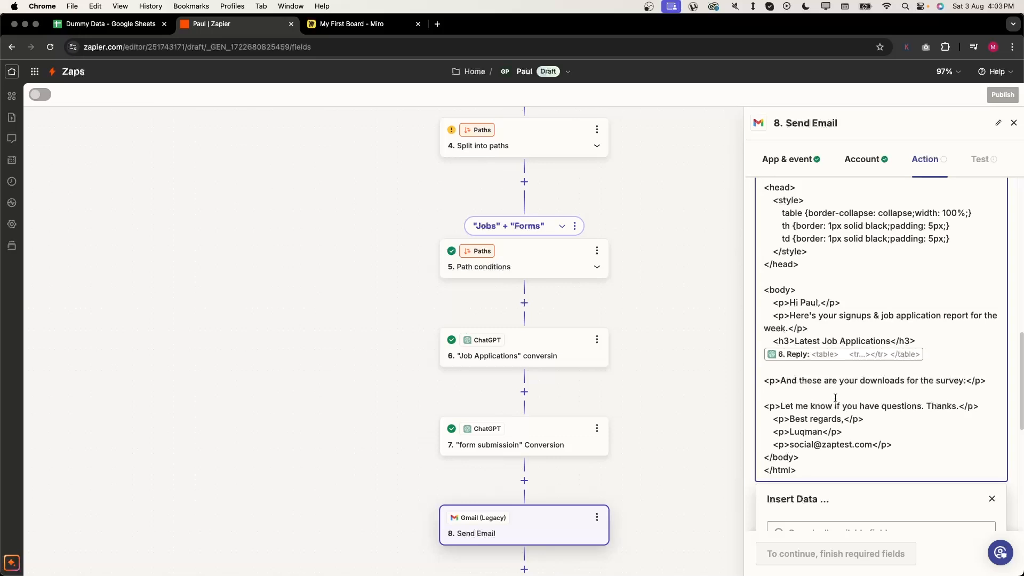
- Insert step 7's form-submission Reply on a new line below the survey downloads line
left_click_drag(810, 382, 981, 386)
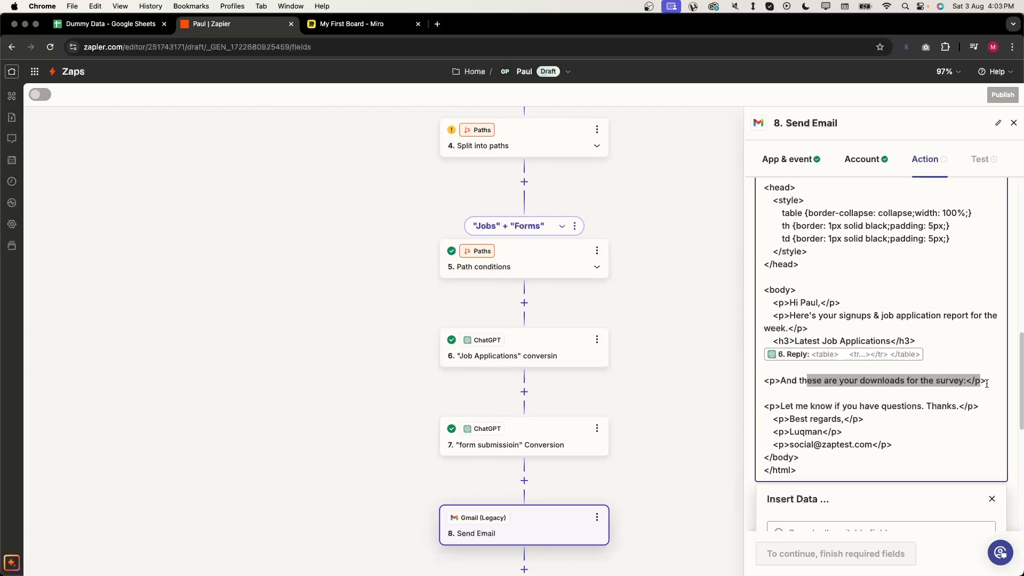
left_click(992, 383)
key("Return")
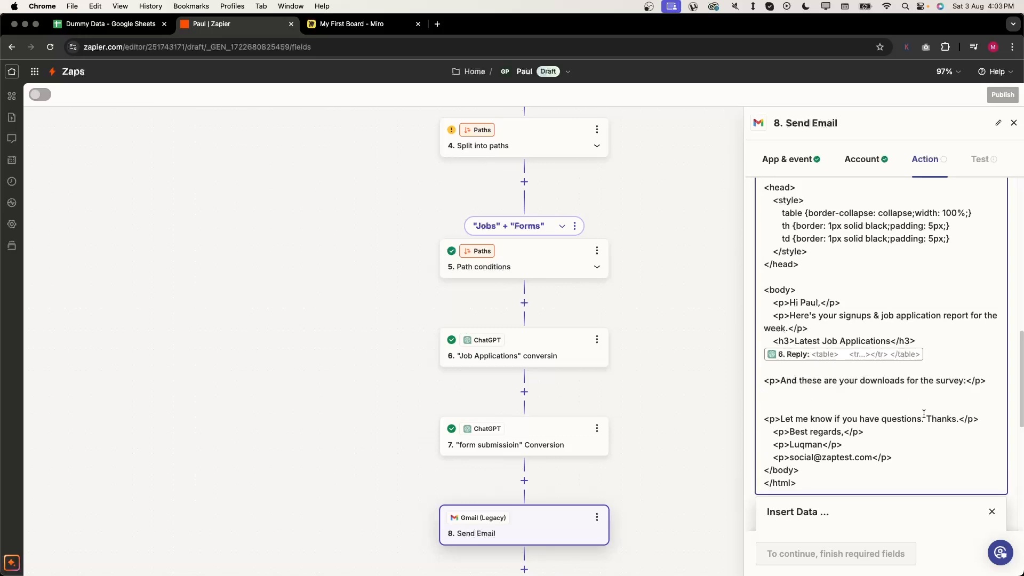
scroll(924, 414, "down", 10)
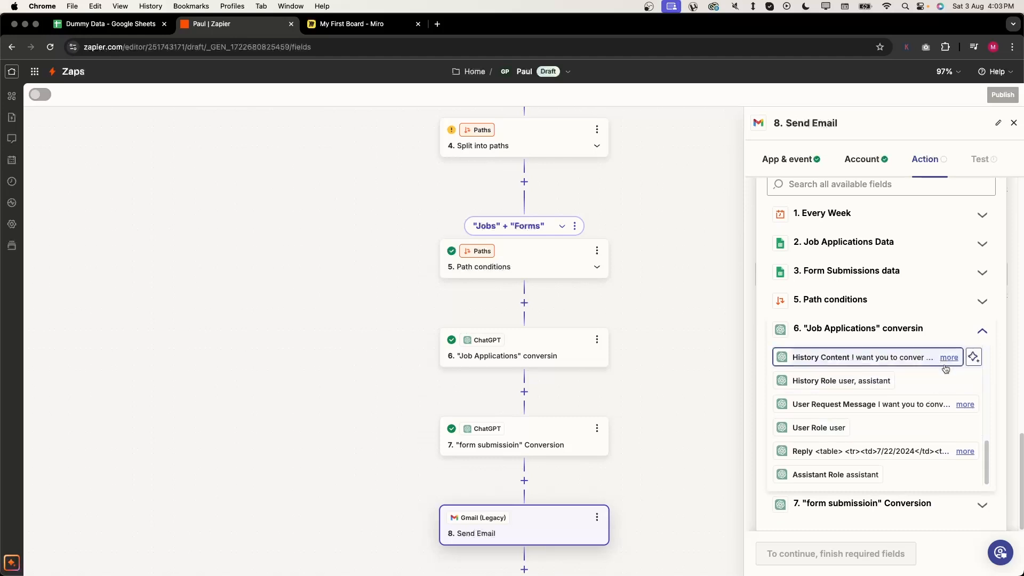
scroll(933, 331, "up", 5)
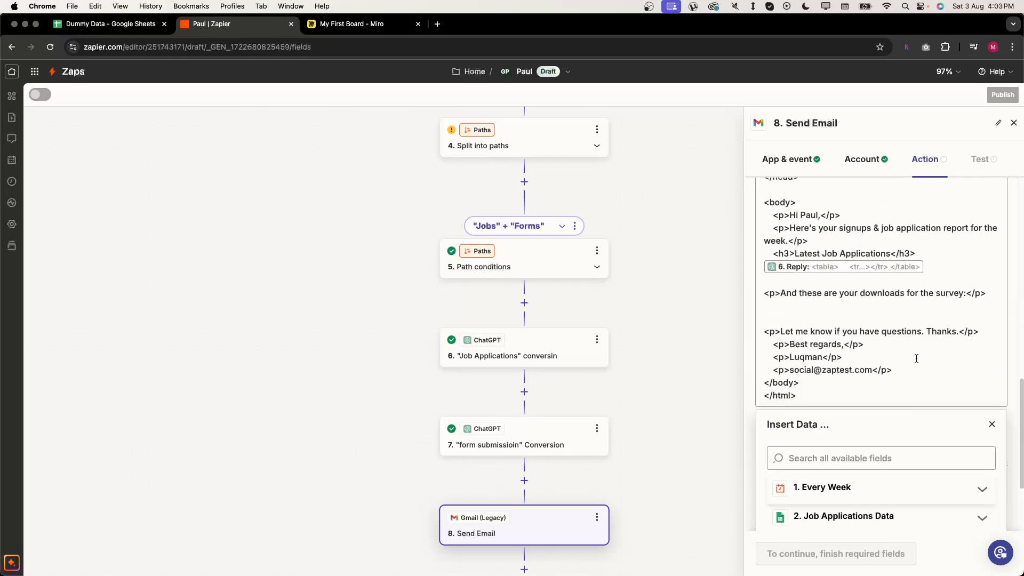
scroll(936, 346, "down", 3)
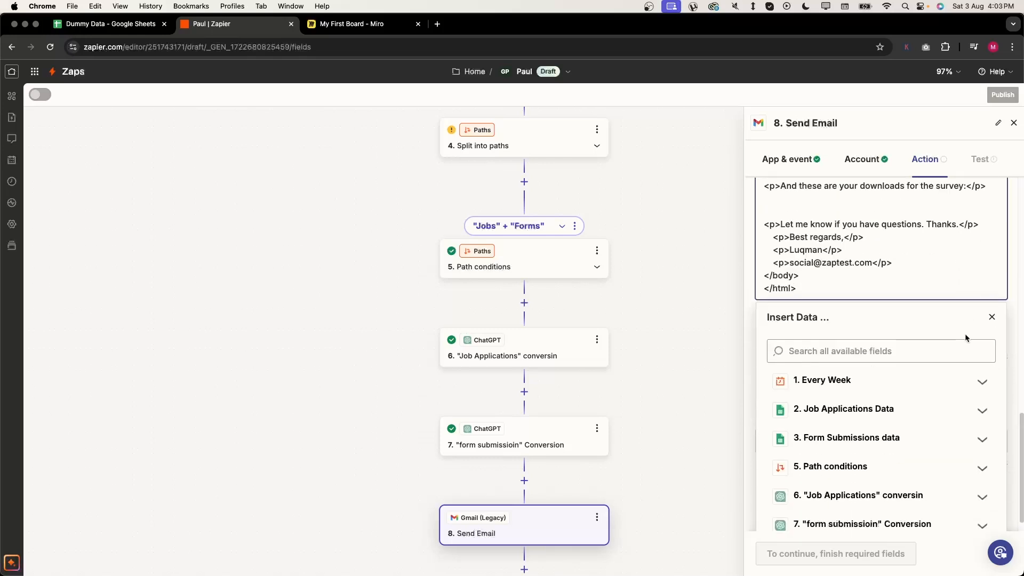
left_click(898, 504)
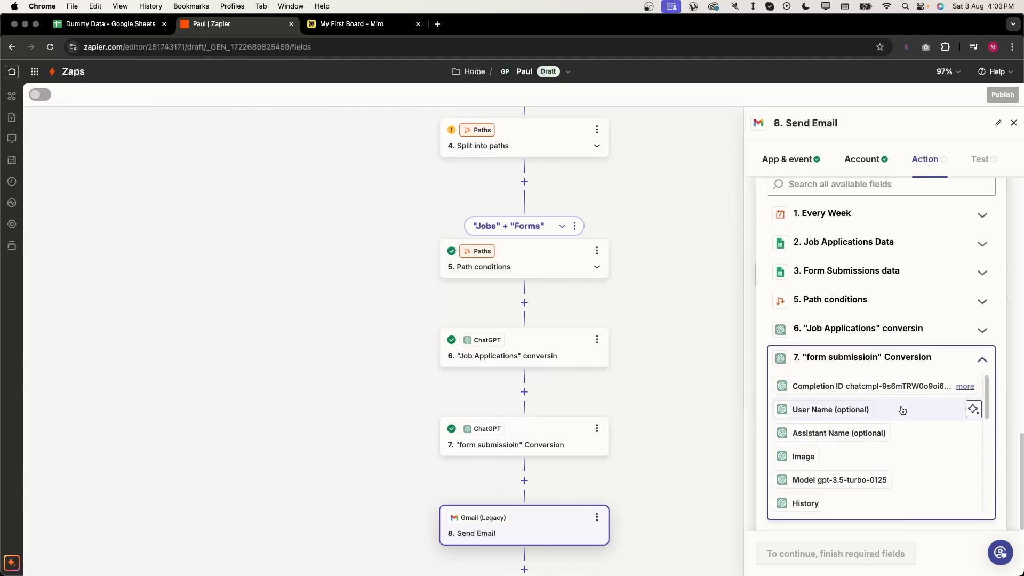
scroll(846, 479, "down", 6)
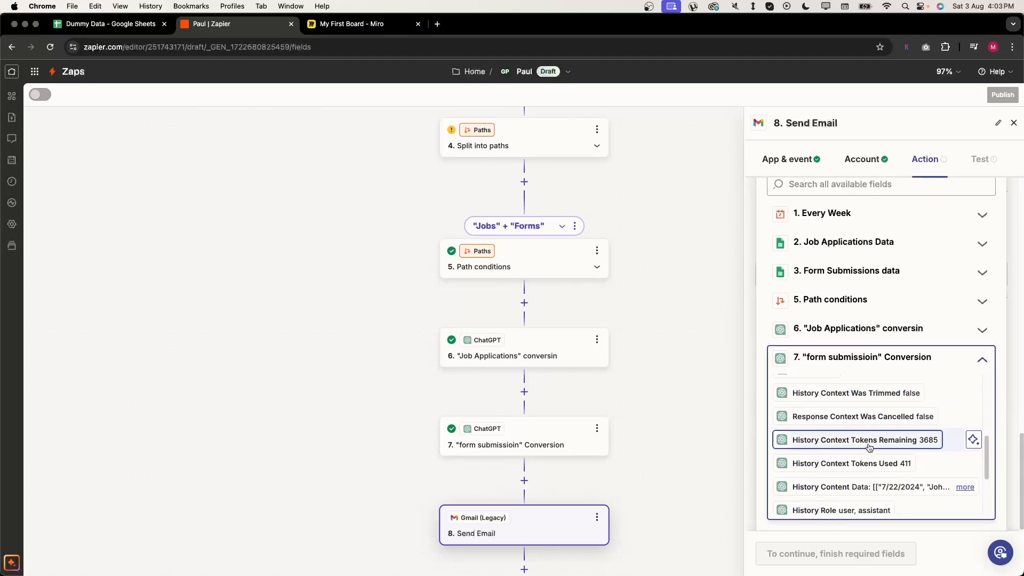
left_click(805, 479)
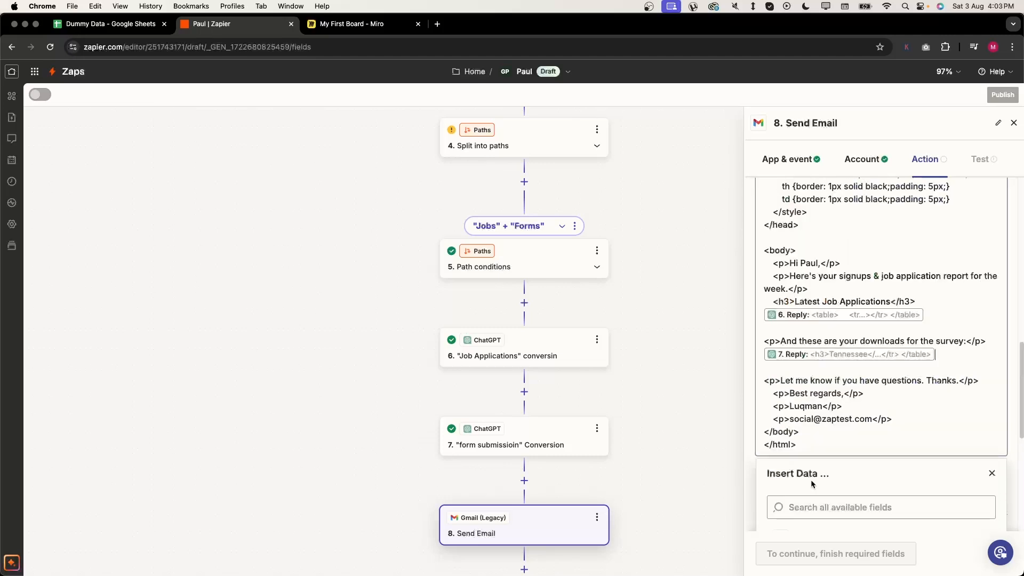
scroll(870, 422, "up", 15)
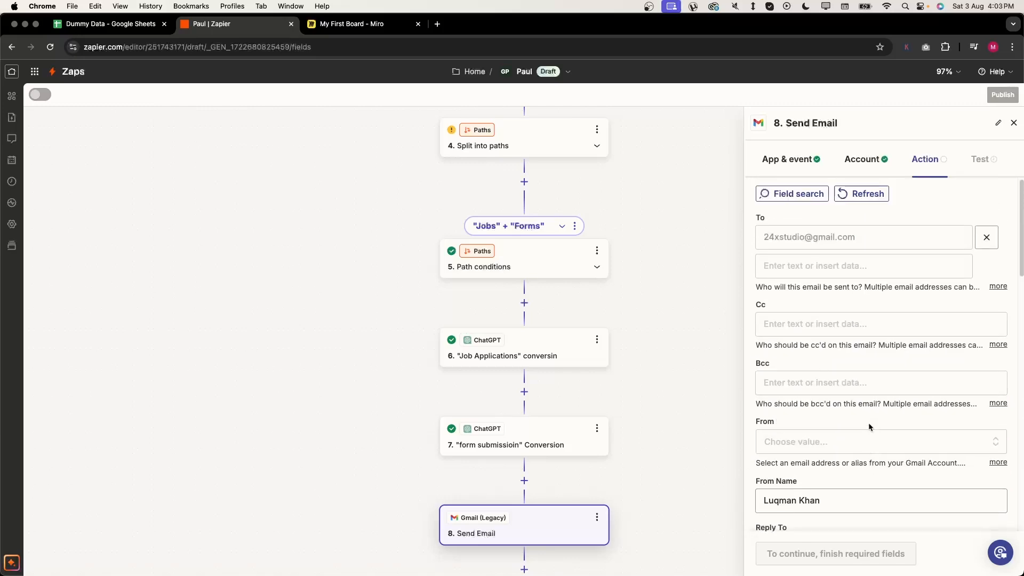
scroll(868, 423, "down", 5)
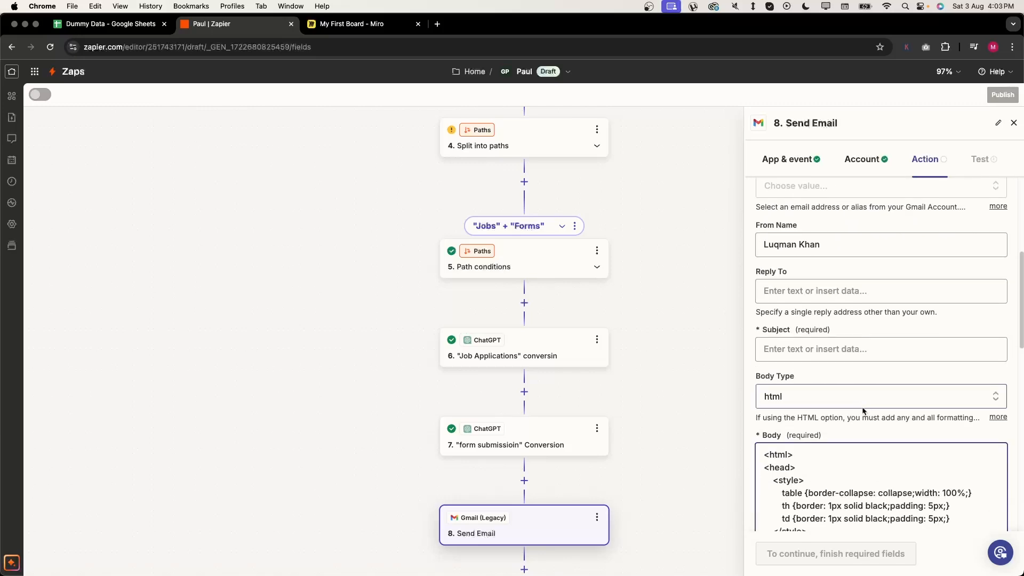
- Set the subject to "Weakly Leads Data" followed by the Every Week trigger's Pretty Date
left_click(842, 350)
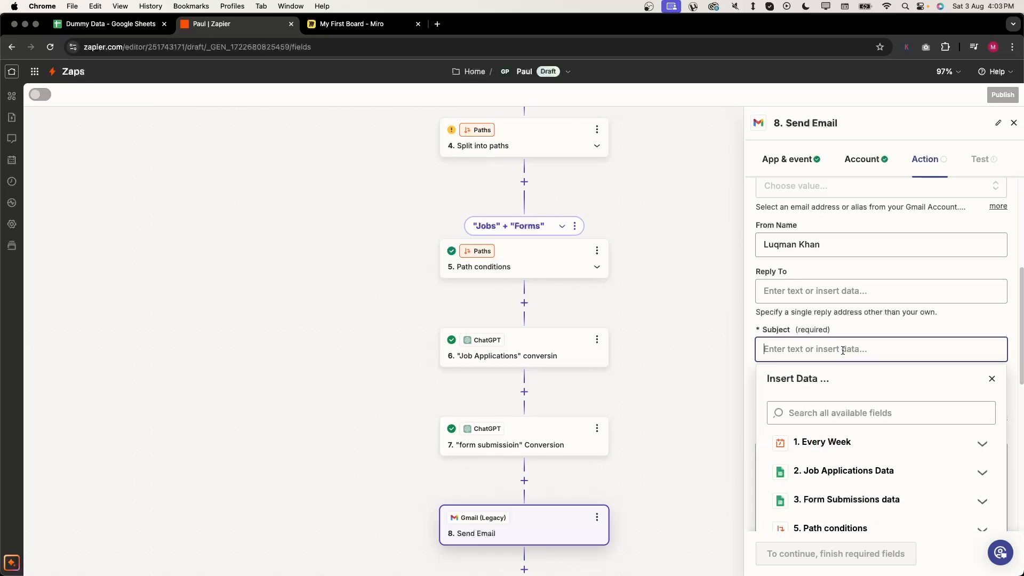
type("\"Weakly Leads Data")
left_click(873, 442)
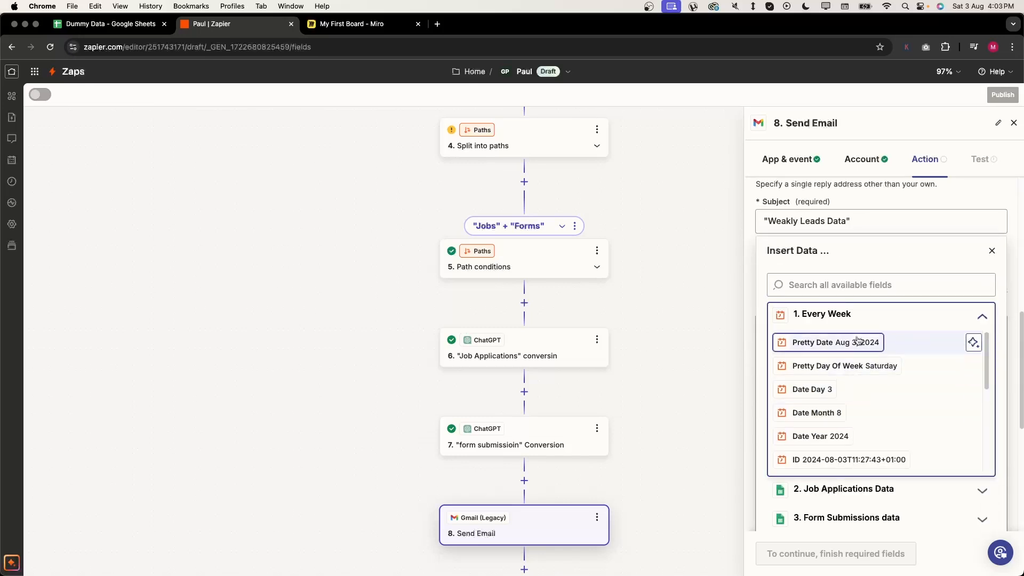
left_click(858, 341)
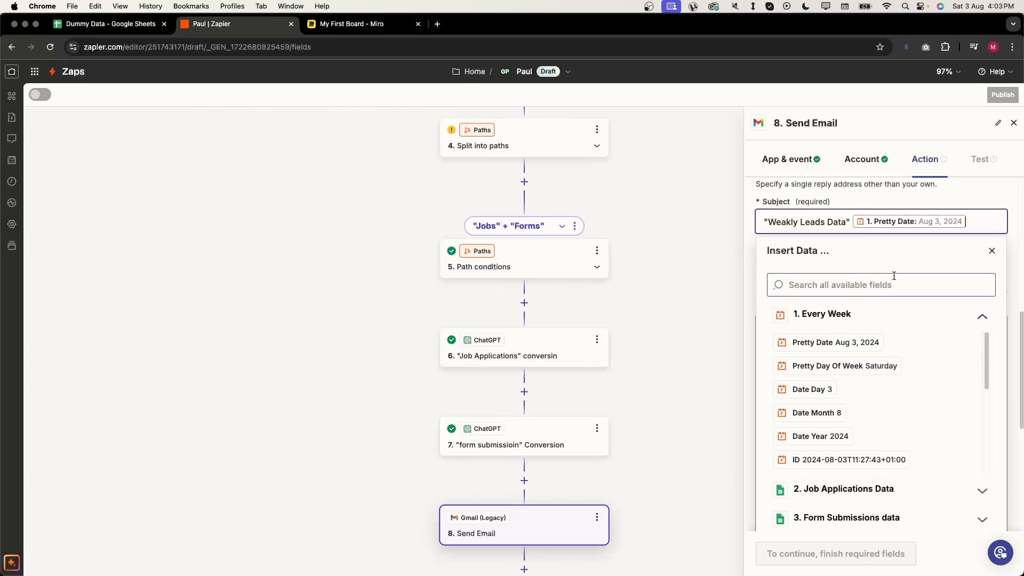
scroll(898, 359, "down", 10)
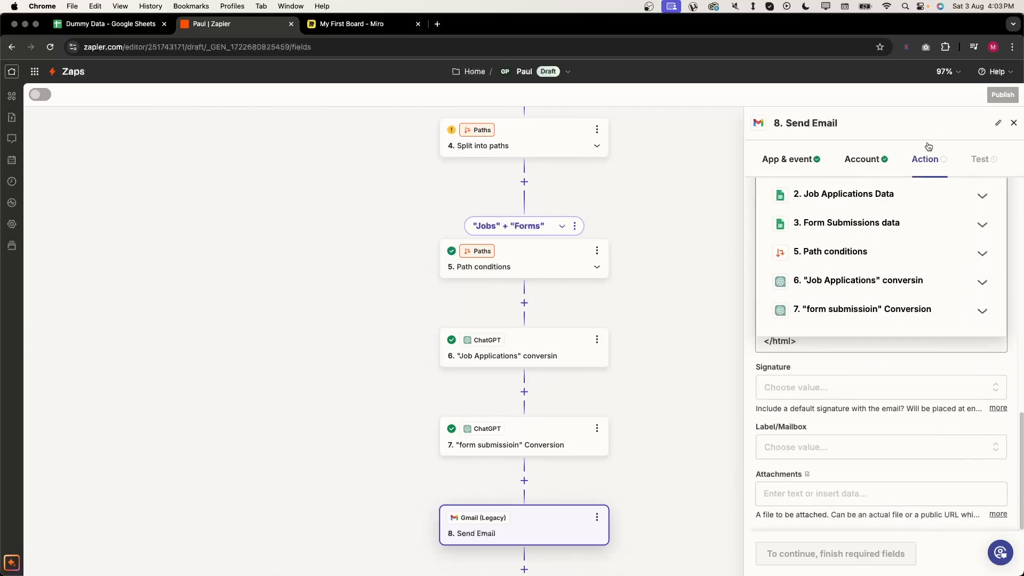
left_click(945, 369)
- Choose the account's own address as the From sender
left_click(930, 447)
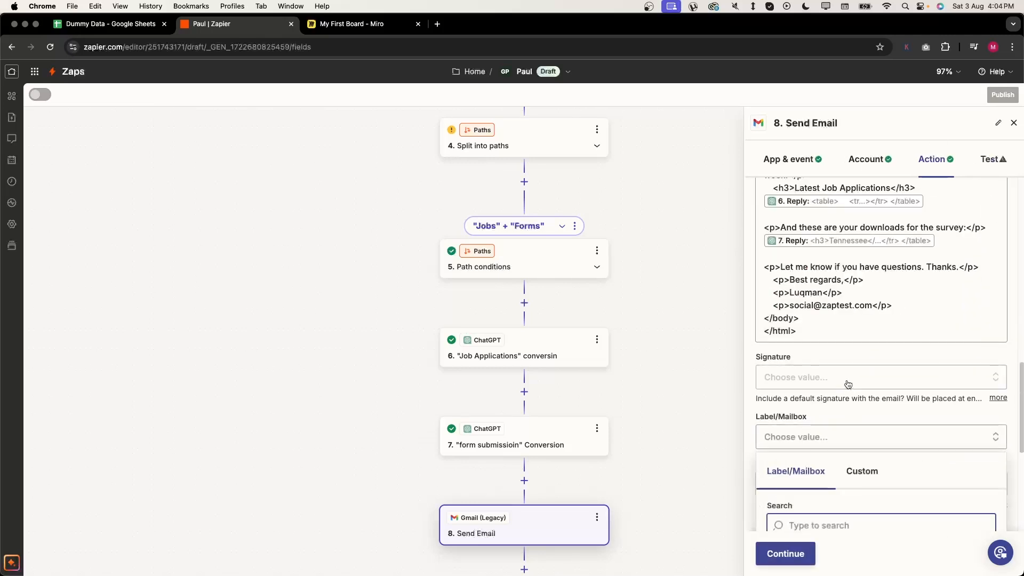
left_click(880, 364)
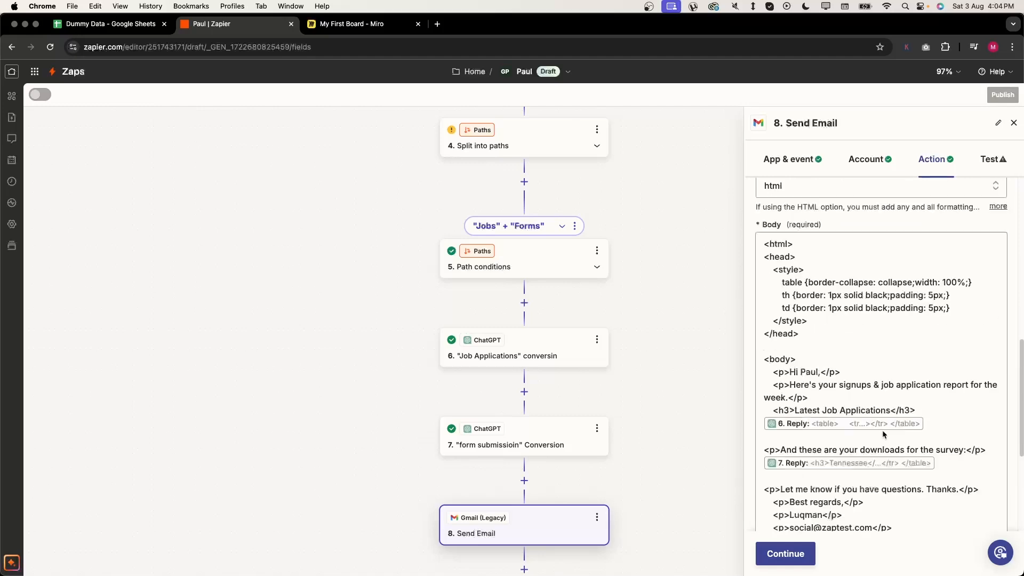
scroll(890, 373, "up", 15)
scroll(882, 434, "up", 2)
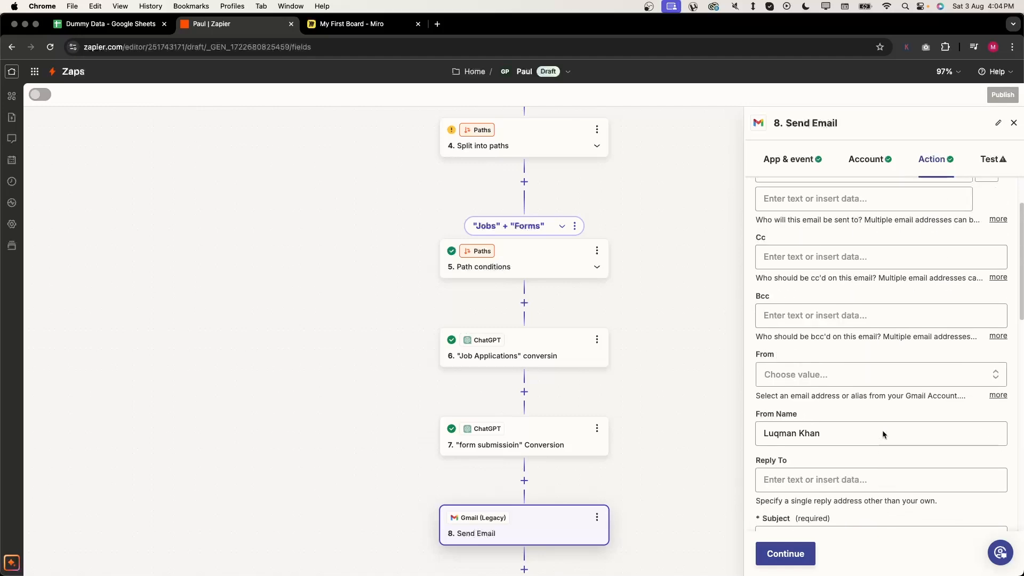
left_click(888, 379)
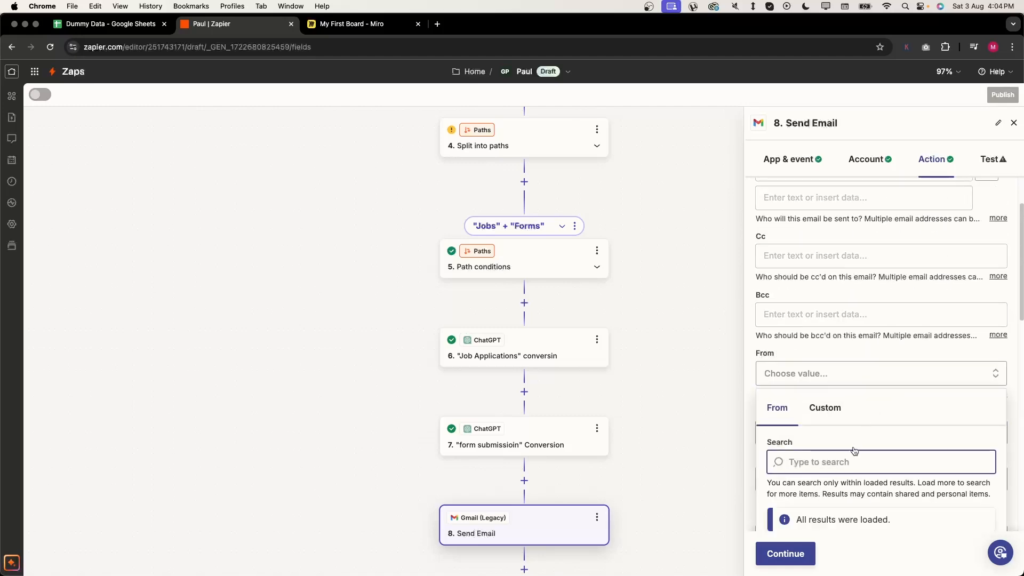
left_click(832, 427)
scroll(988, 182, "up", 1)
scroll(988, 182, "up", 1)
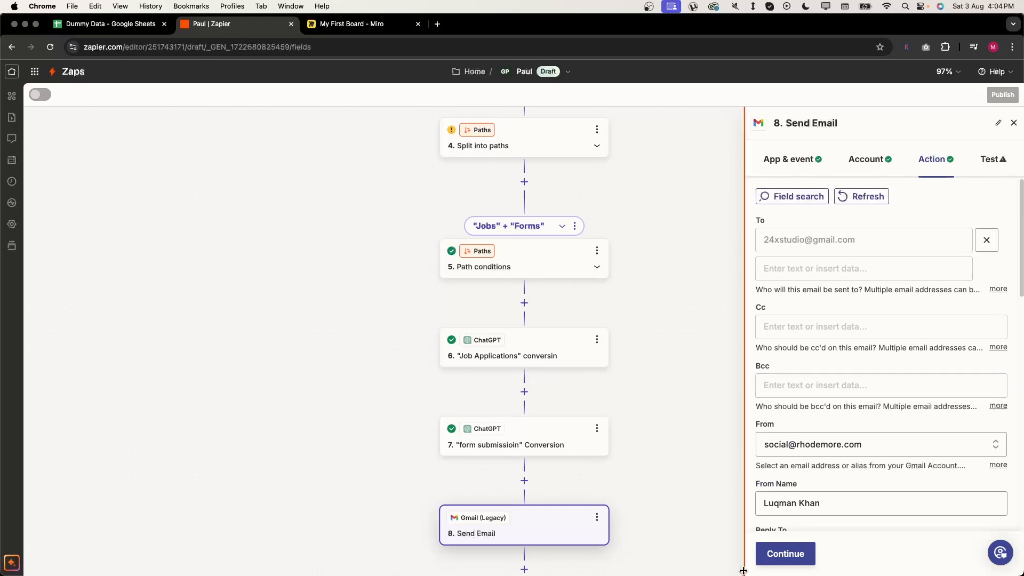
- Send a test email from the Send Email step and open Gmail to check the delivered report
left_click(779, 561)
scroll(875, 401, "down", 1)
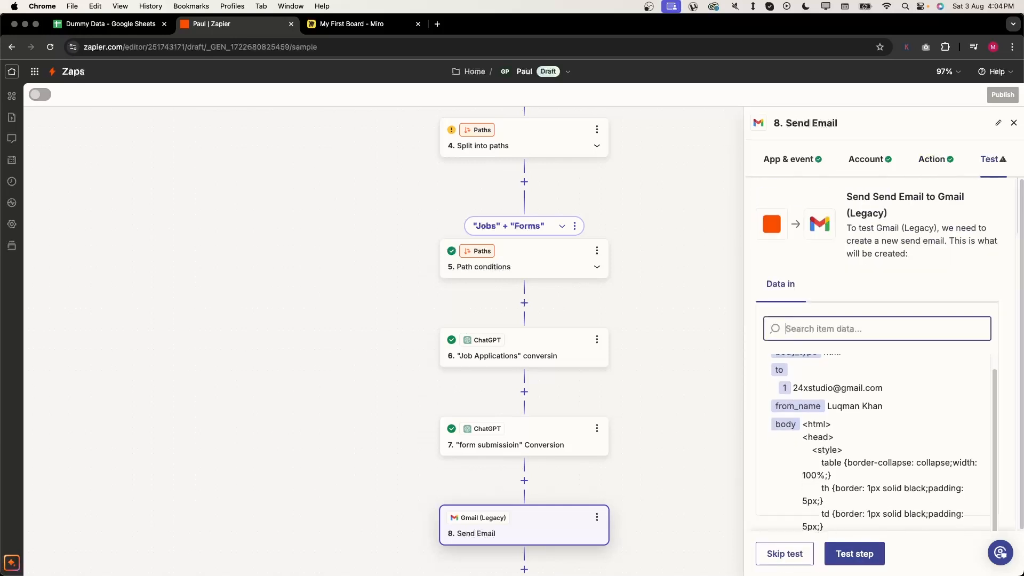
left_click(852, 554)
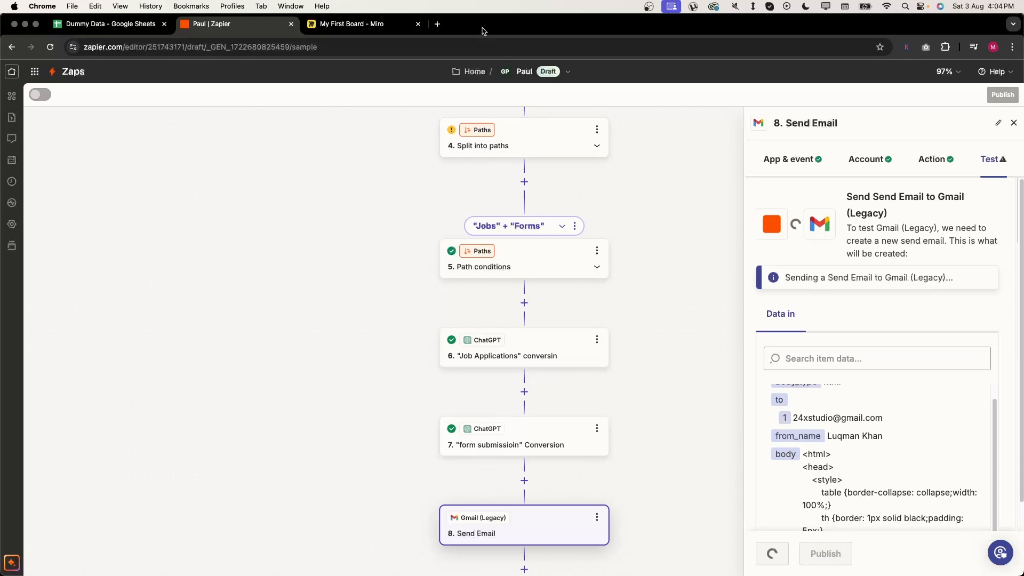
left_click(445, 26)
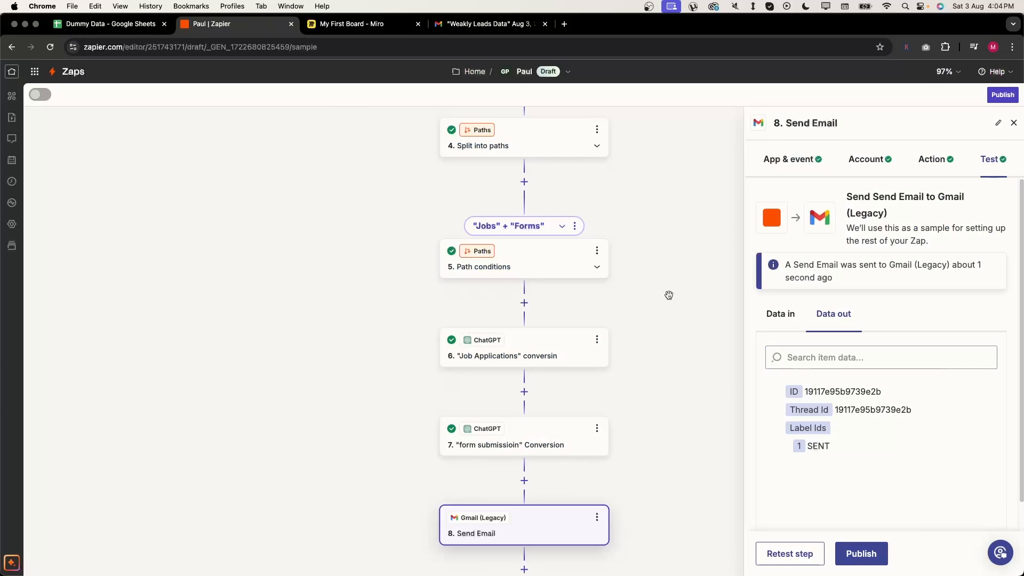
- Duplicate the "Jobs" + "Forms" path branch
scroll(667, 296, "up", 1)
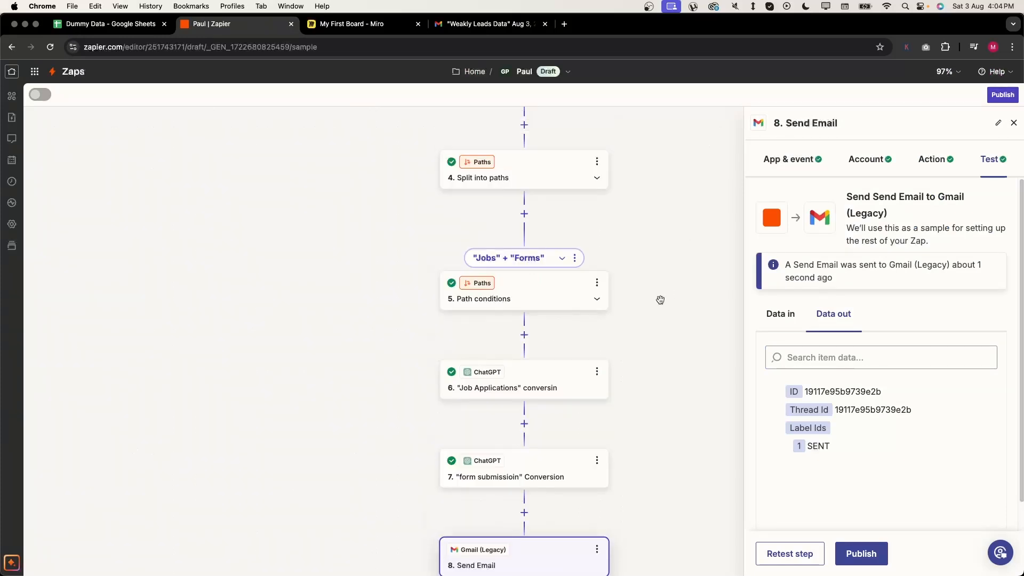
left_click(573, 258)
left_click(604, 287)
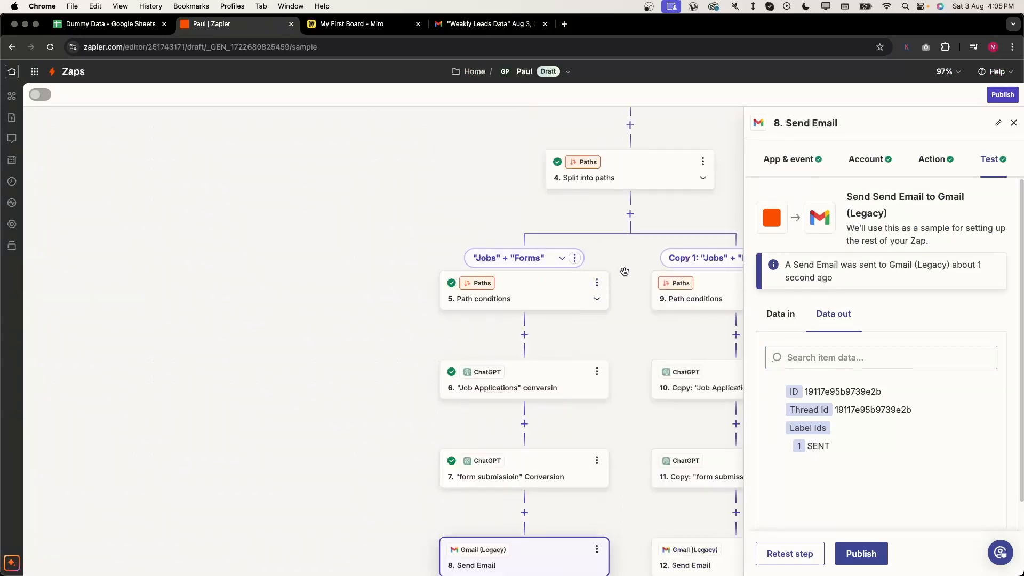
scroll(681, 237, "right", 5)
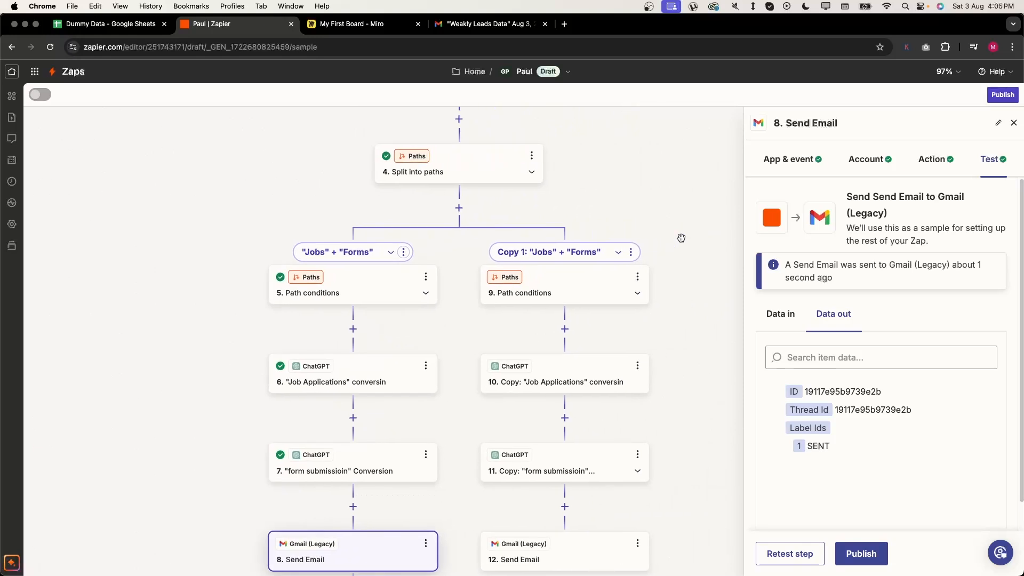
left_click(616, 252)
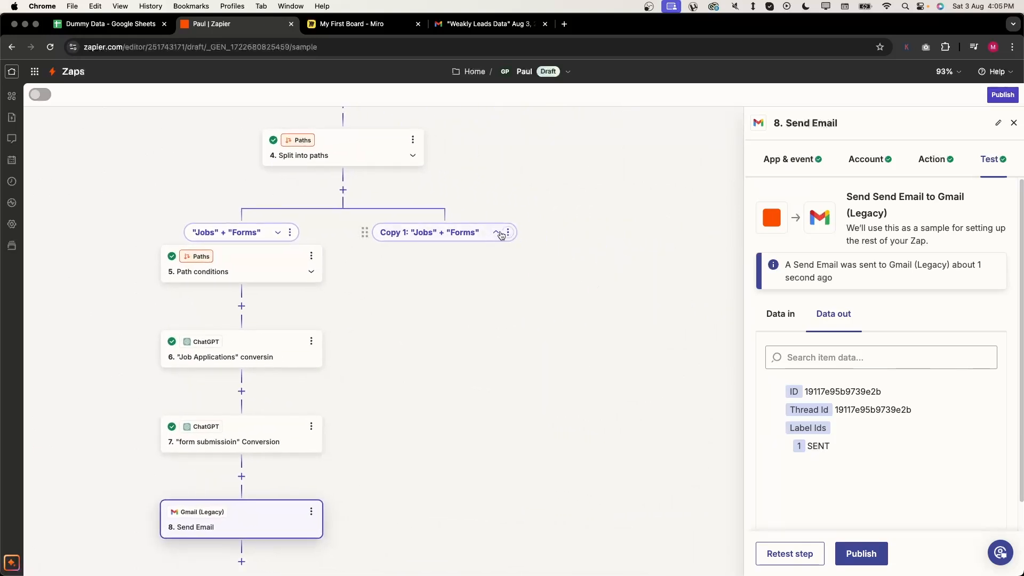
left_click(497, 233)
- Rename the copied path to Jobs Only
left_click(366, 339)
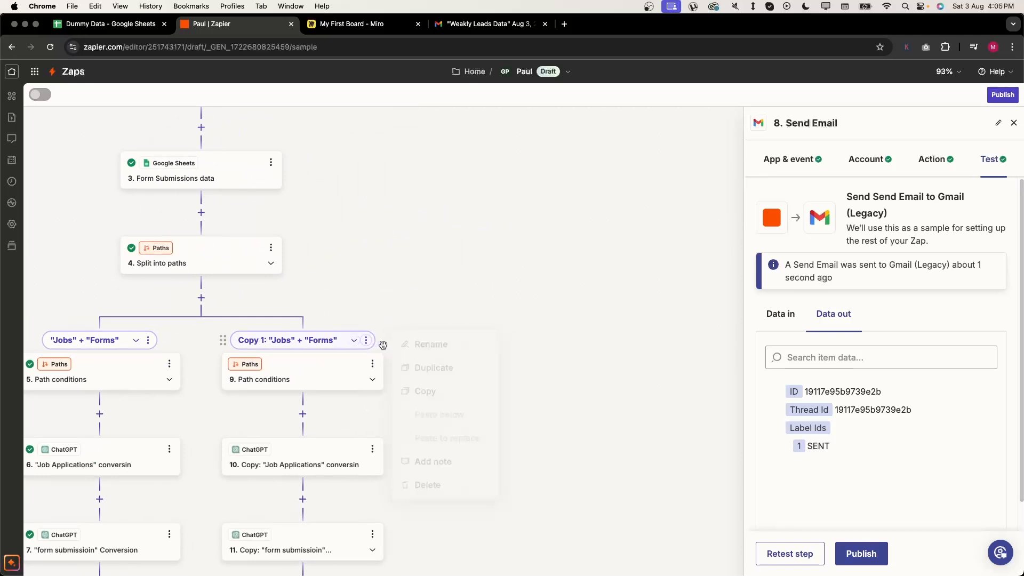
left_click(421, 356)
type("Jobs Only")
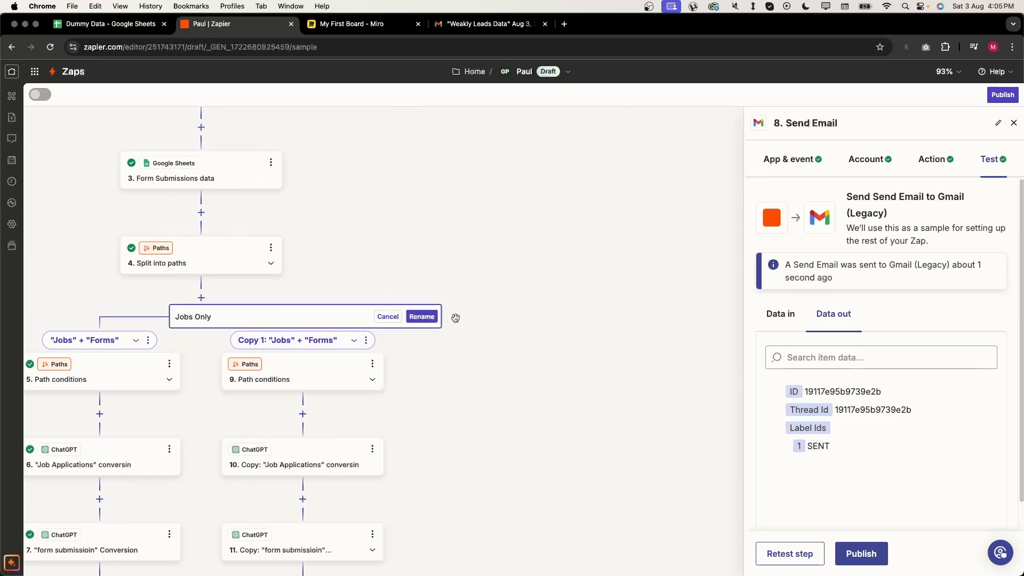
left_click(422, 316)
- Change the Jobs Only path's second rule, step 3's found status, from true to false, then test it
left_click(331, 378)
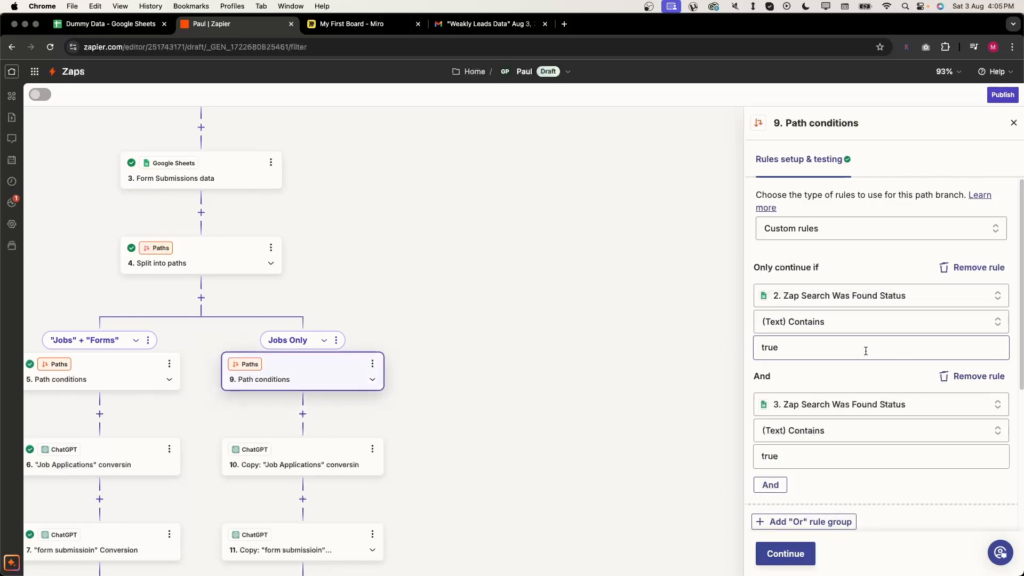
left_click(814, 345)
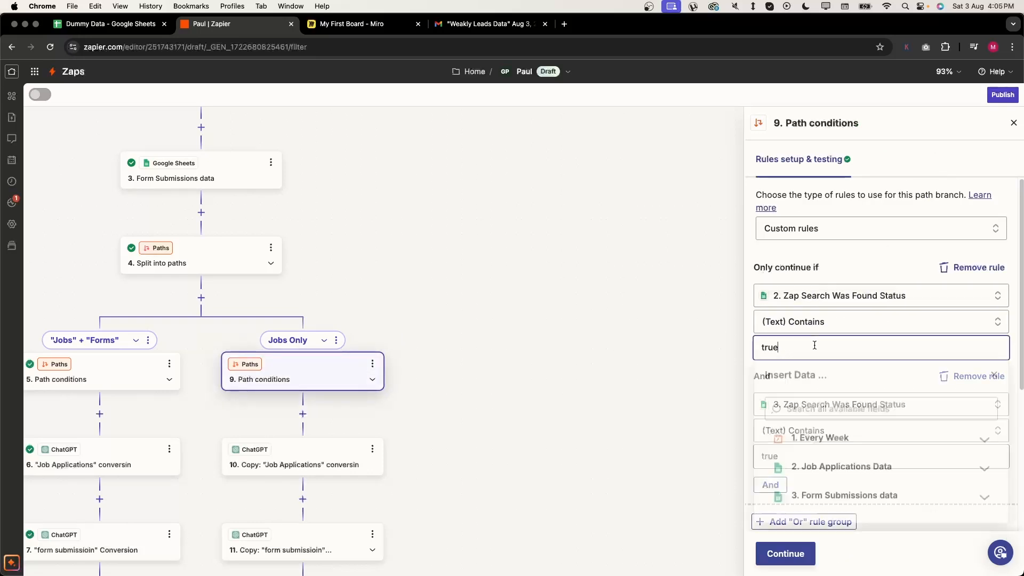
left_click(885, 258)
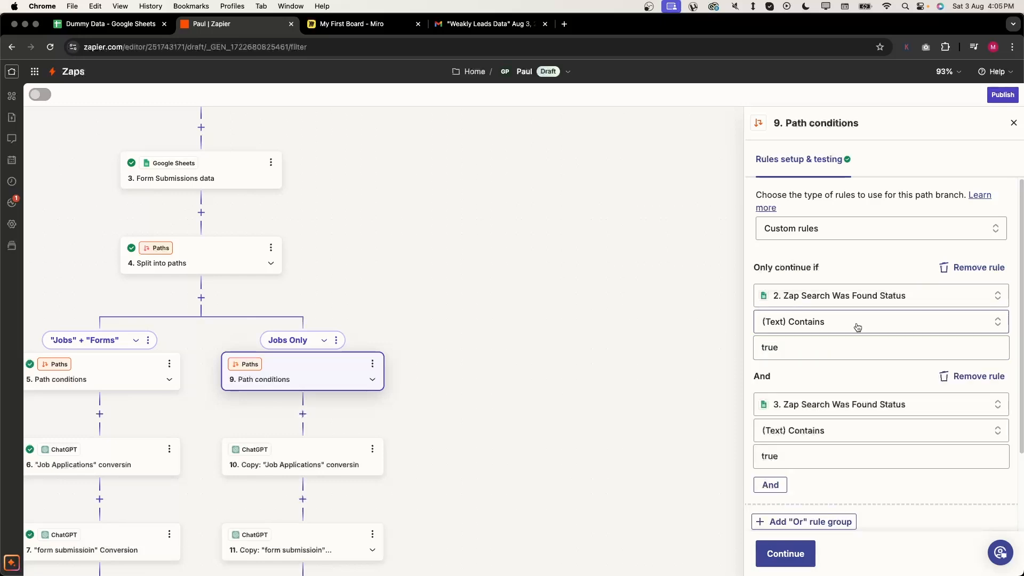
scroll(614, 335, "up", 3)
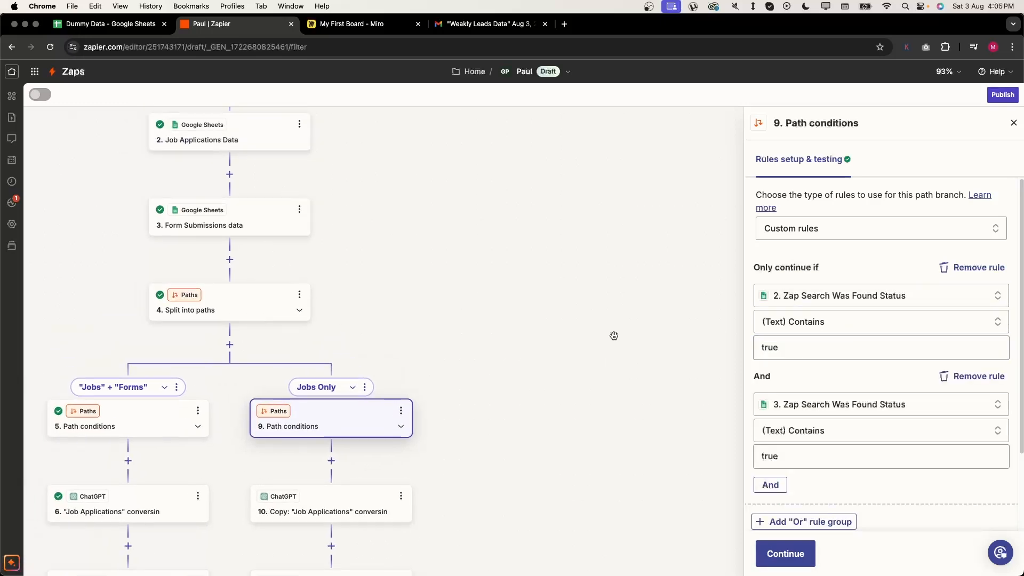
scroll(541, 293, "up", 3)
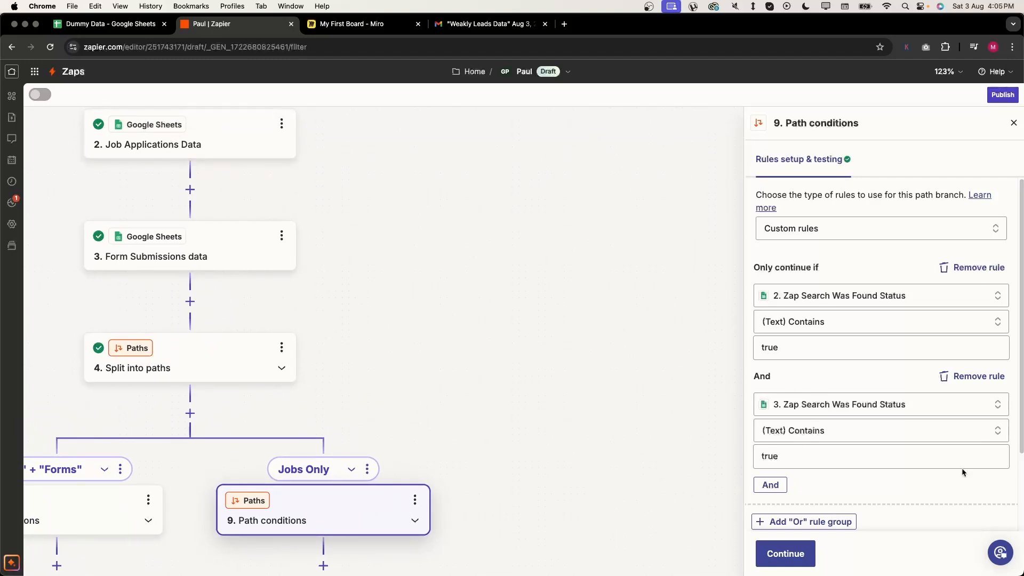
left_click(933, 461)
key("super+a")
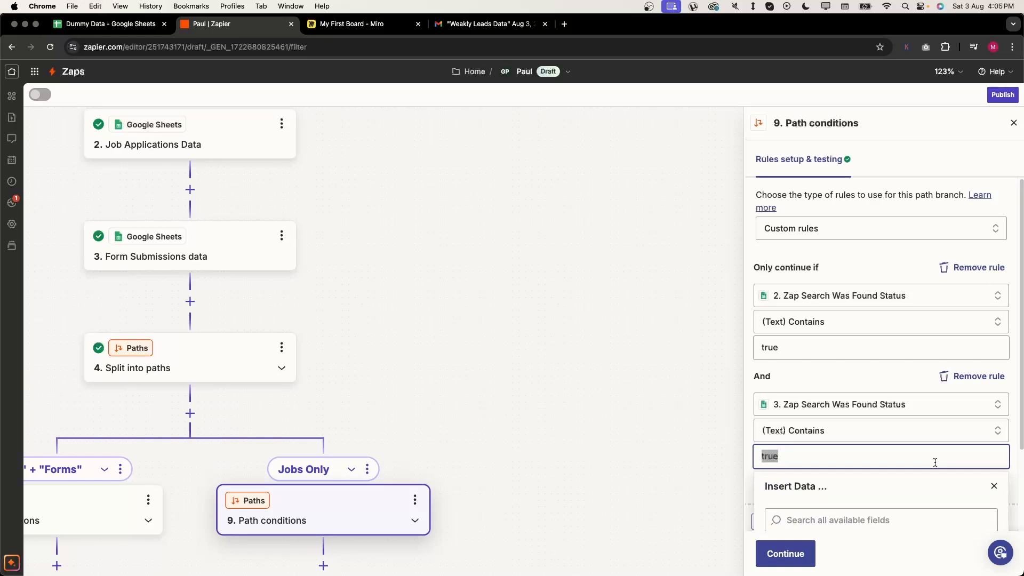
type("false")
left_click(797, 552)
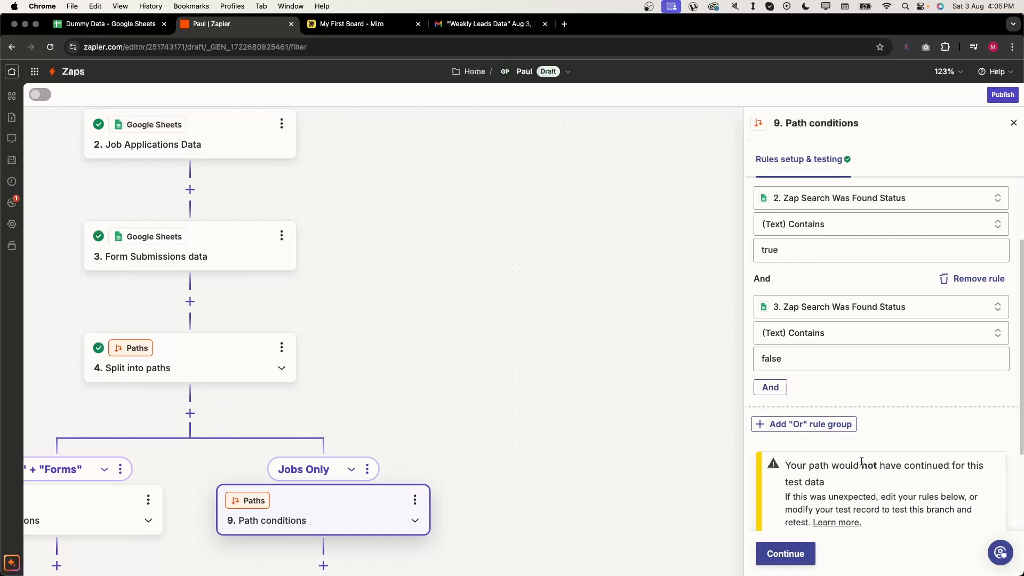
scroll(566, 478, "down", 6)
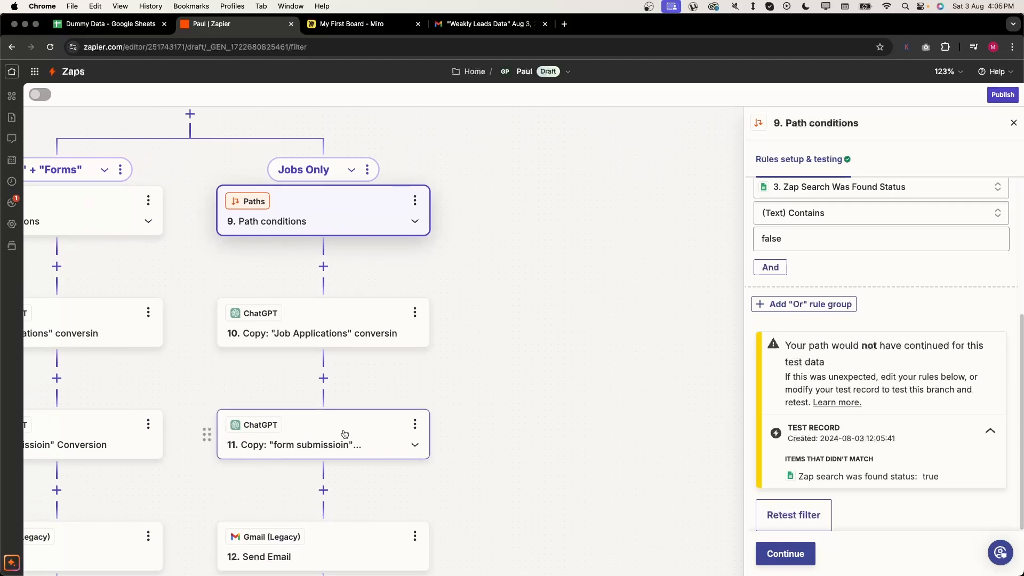
- Delete the copied form-submission conversion step from the Jobs Only branch
left_click(414, 424)
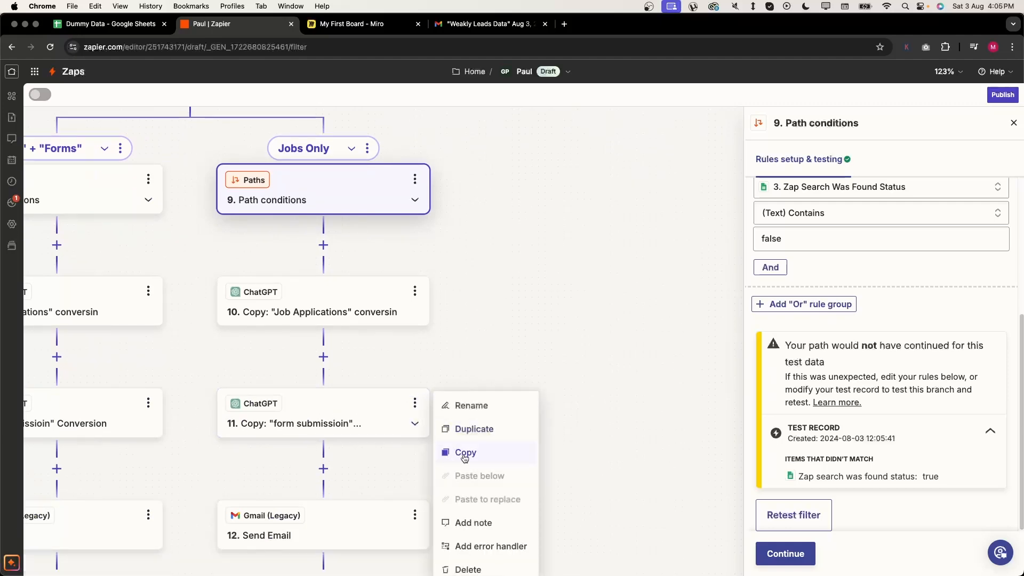
scroll(466, 469, "down", 2)
left_click(476, 516)
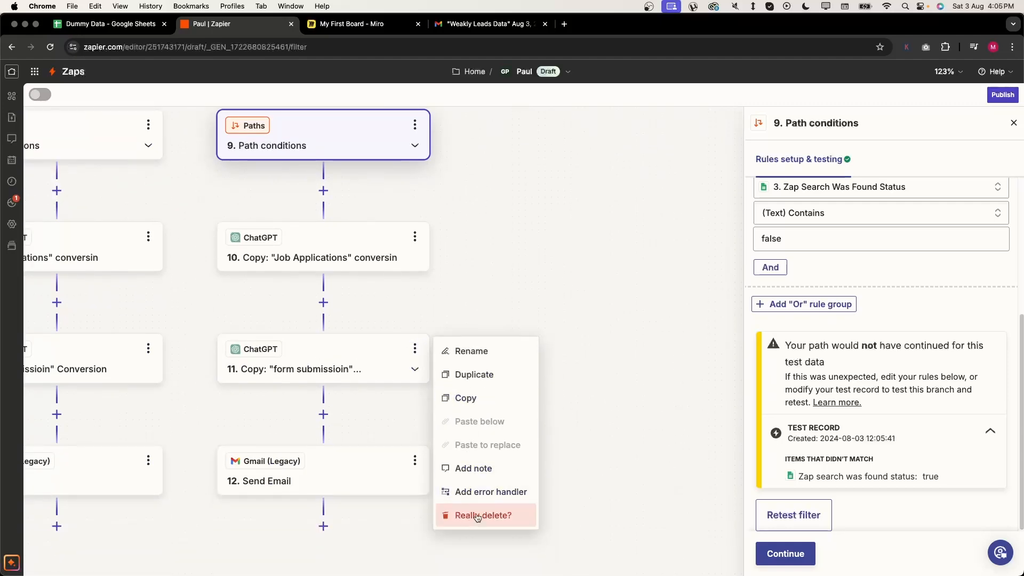
left_click(477, 516)
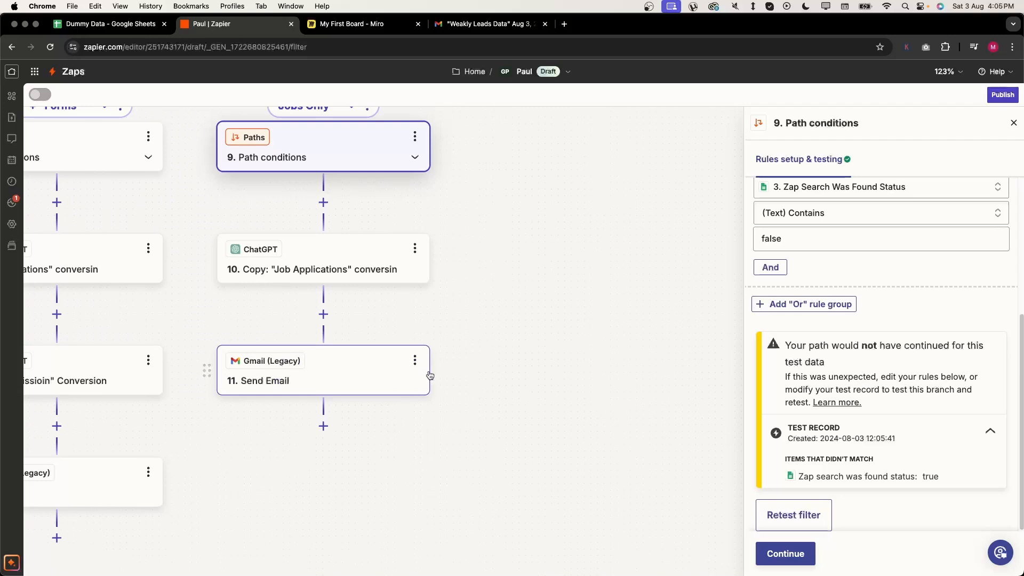
- In the Send Email body, replace the old reply data with step 10's Reply table under the heading
left_click(373, 371)
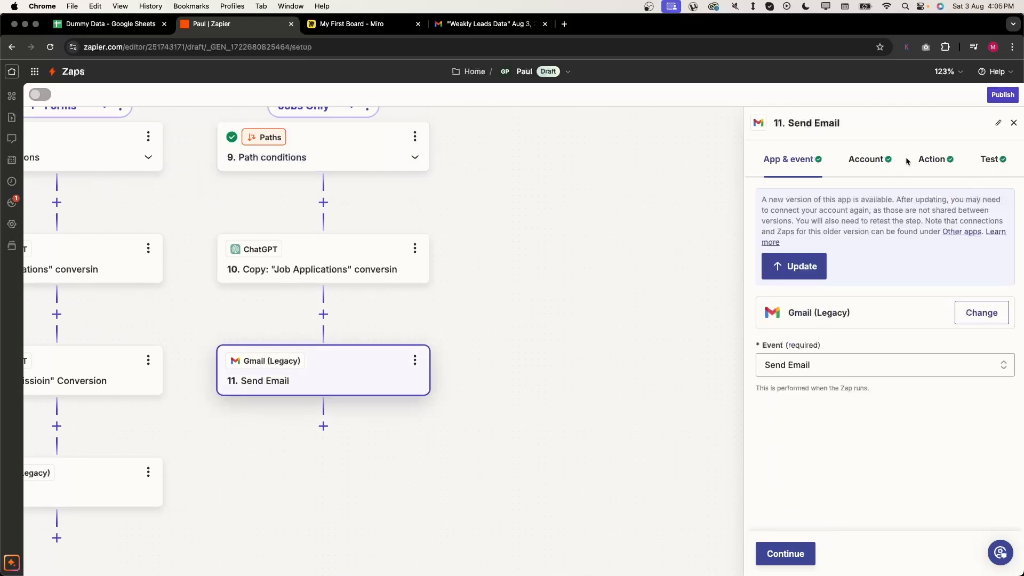
left_click(933, 159)
scroll(906, 320, "down", 5)
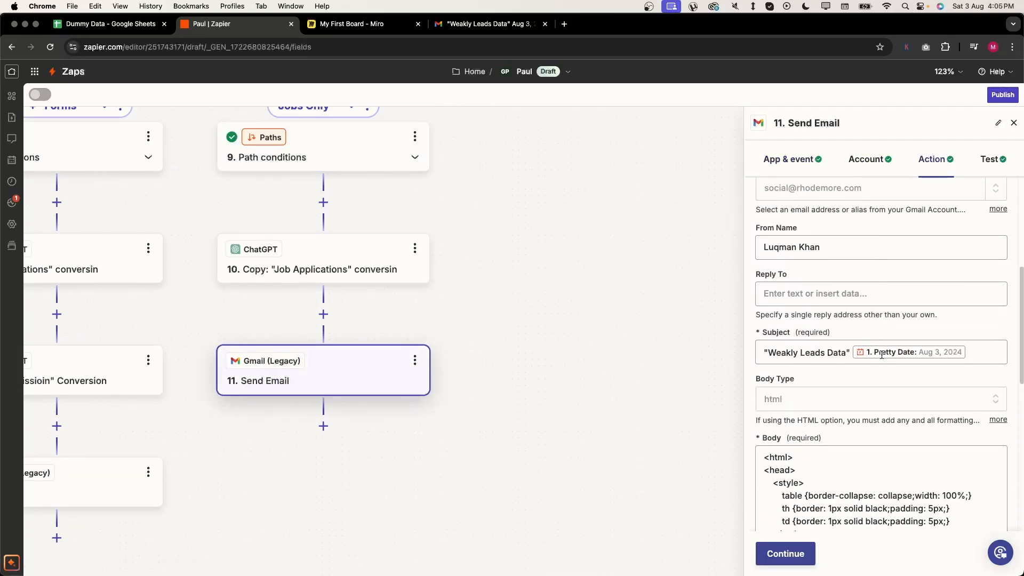
scroll(881, 354, "down", 5)
left_click(866, 422)
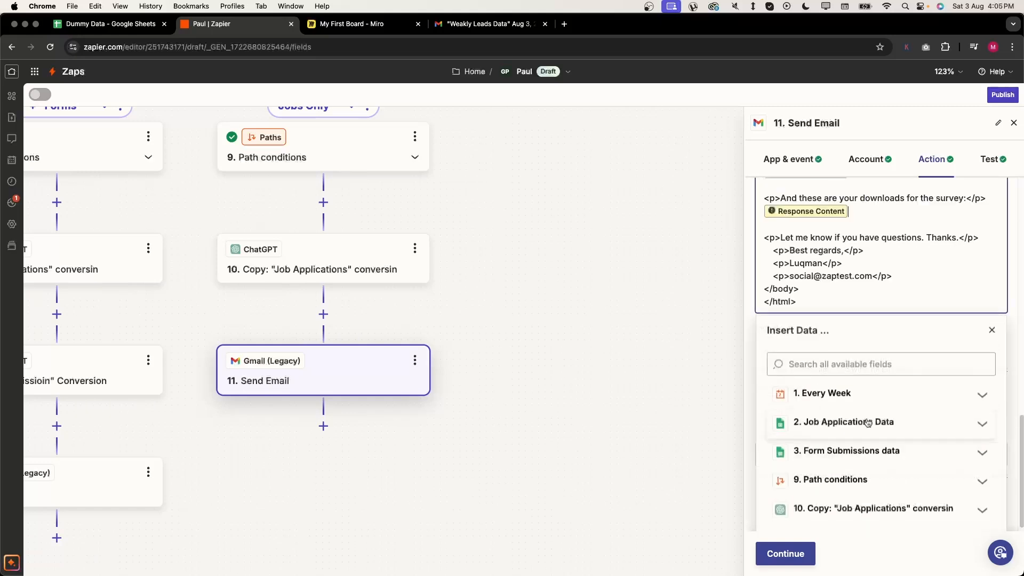
scroll(874, 320, "up", 3)
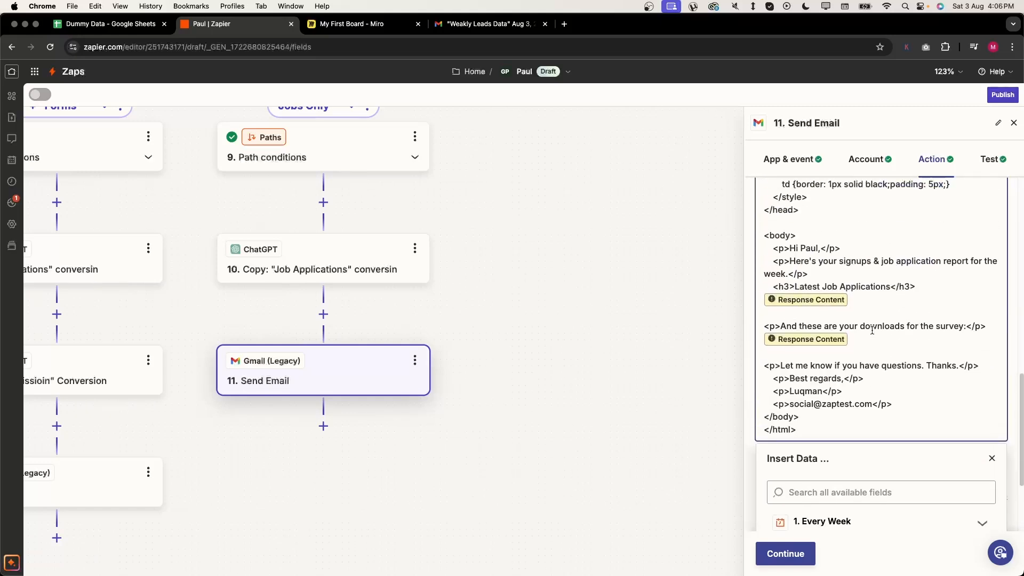
key("BackSpace")
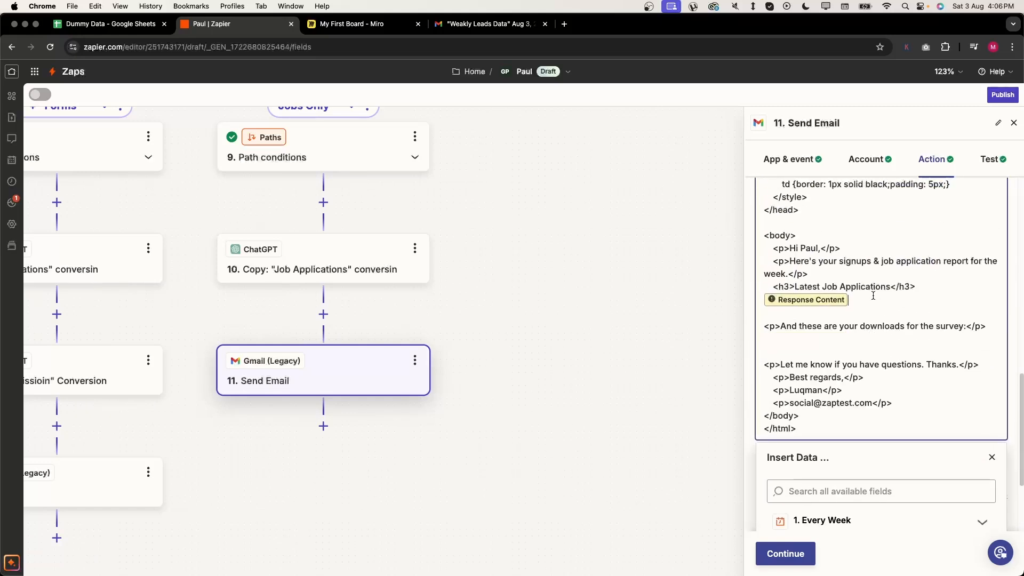
key("BackSpace")
scroll(851, 528, "down", 3)
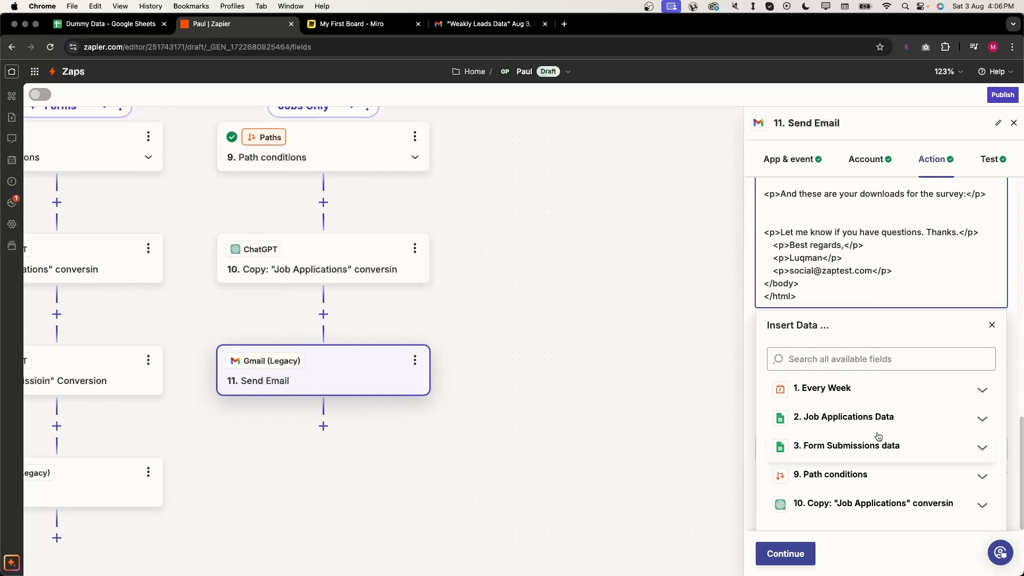
left_click(867, 506)
scroll(893, 462, "down", 10)
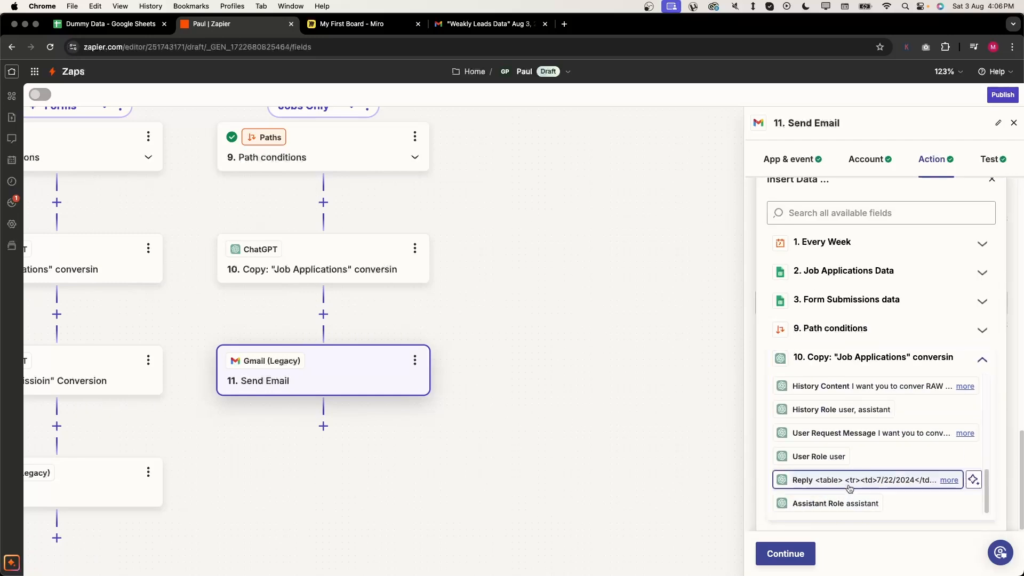
left_click(846, 482)
- Delete the survey downloads line and rewrite the intro to 'Unfortunately, there is no new form submissions data for you this week…'
left_click_drag(925, 398, 883, 367)
key("BackSpace")
key("BackSpace")
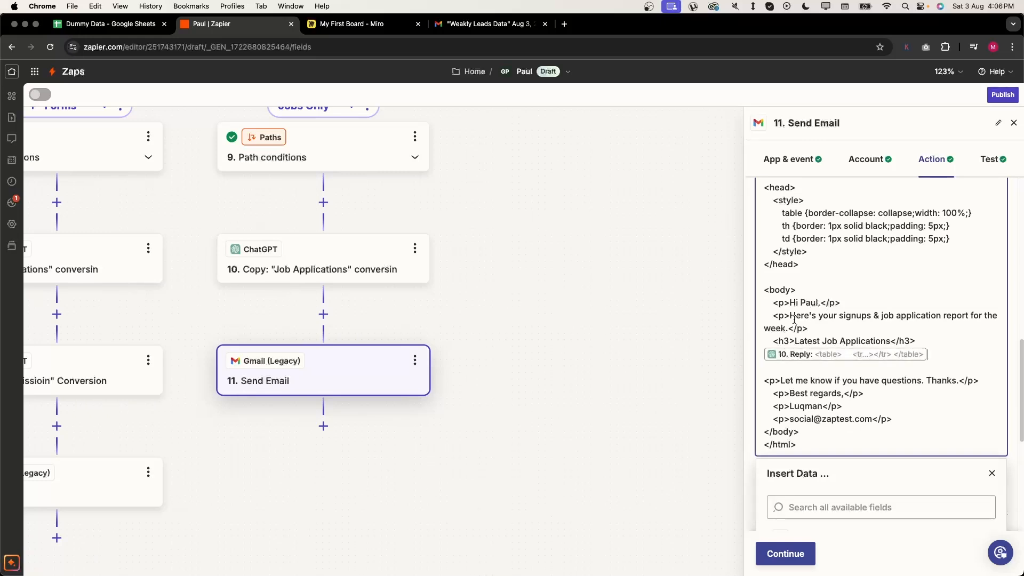
left_click_drag(790, 318, 761, 327)
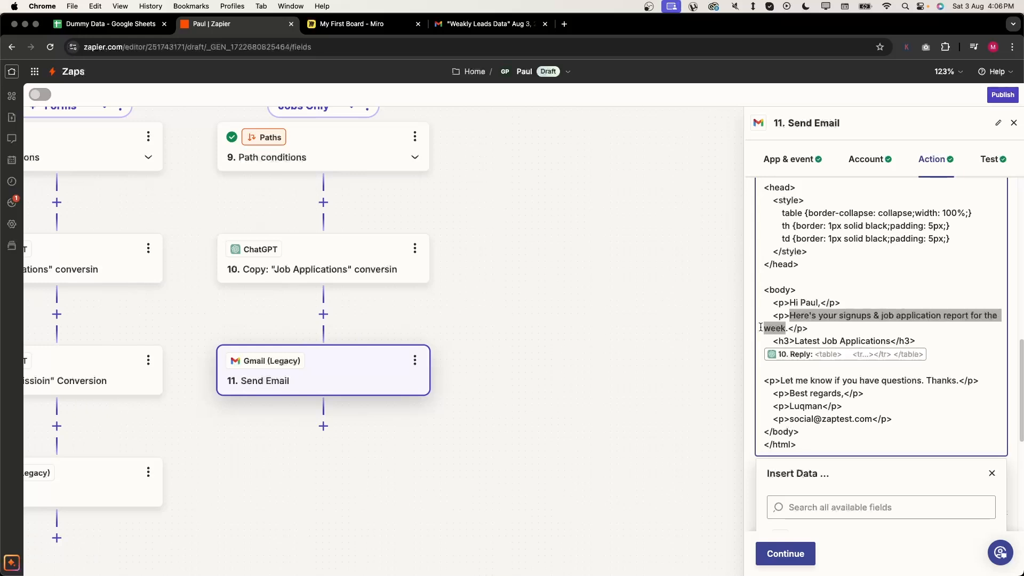
type("U")
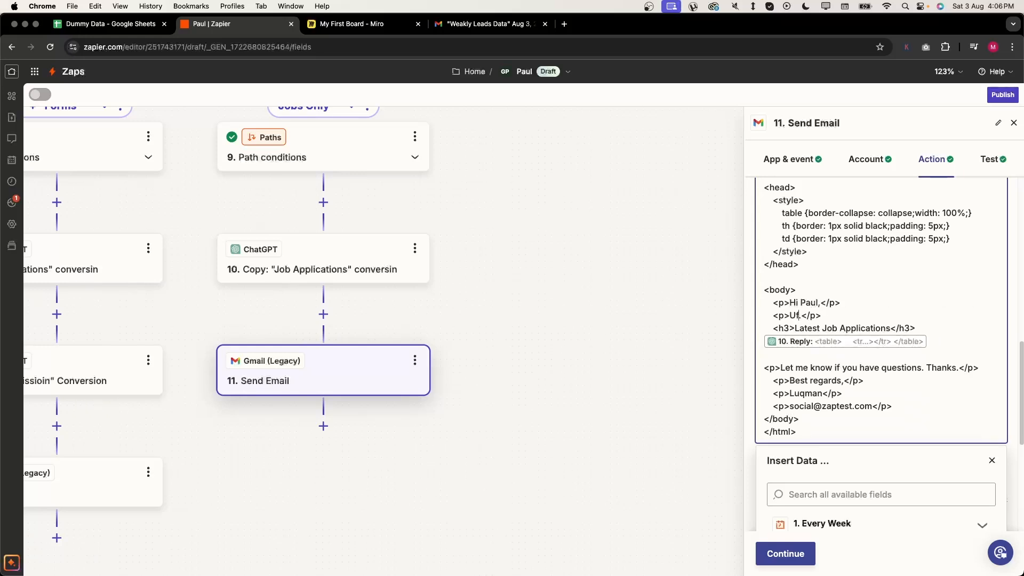
type("nfortunately, there is no")
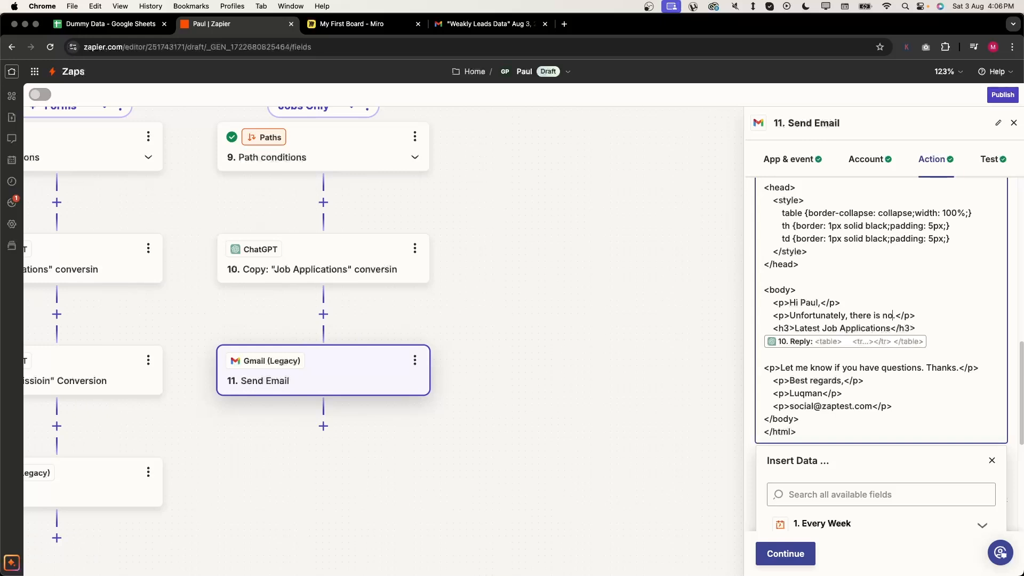
type(" new form submi")
type("ssions data for y")
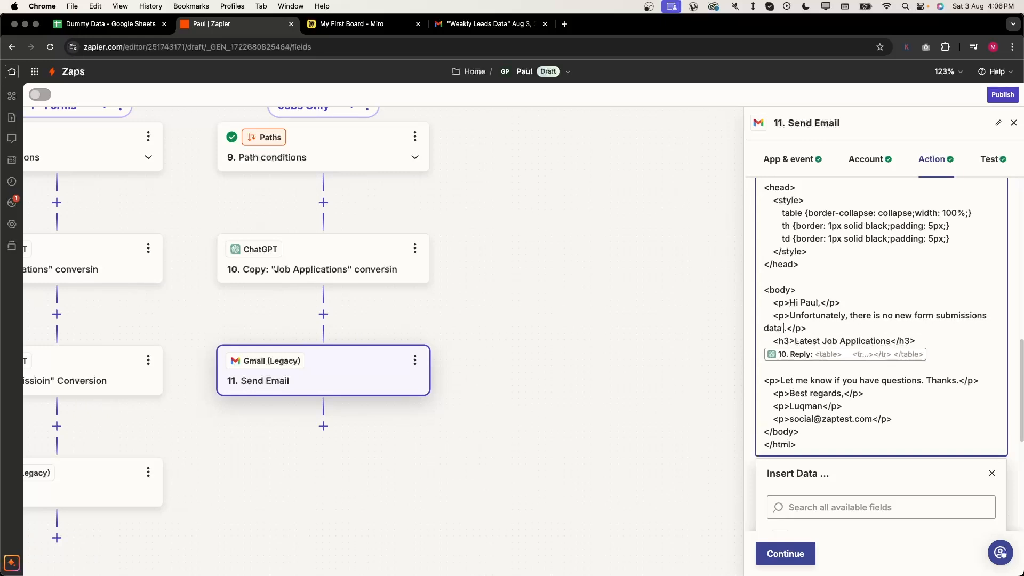
type("ou this week. But there is n")
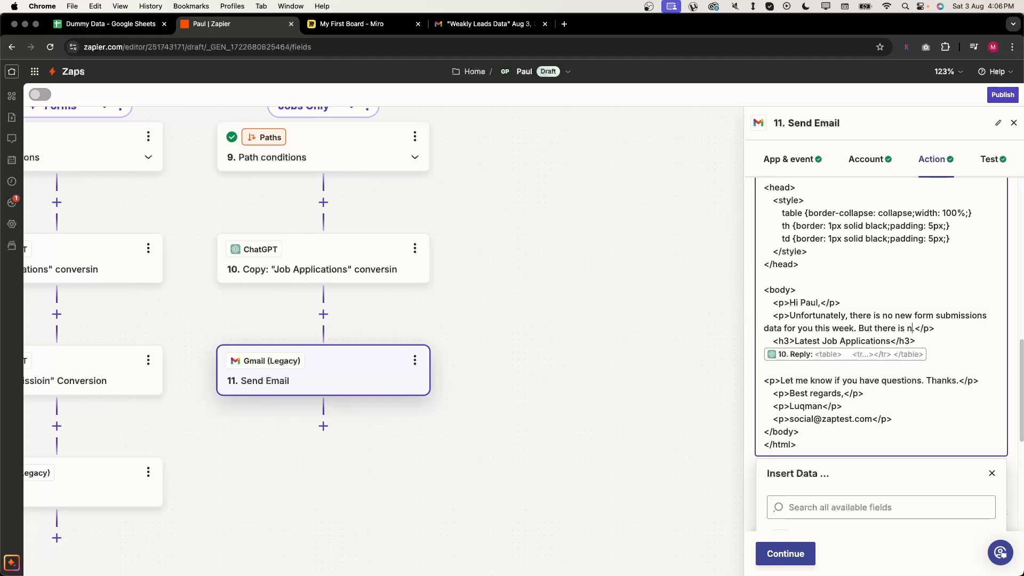
type("o job applications data:.")
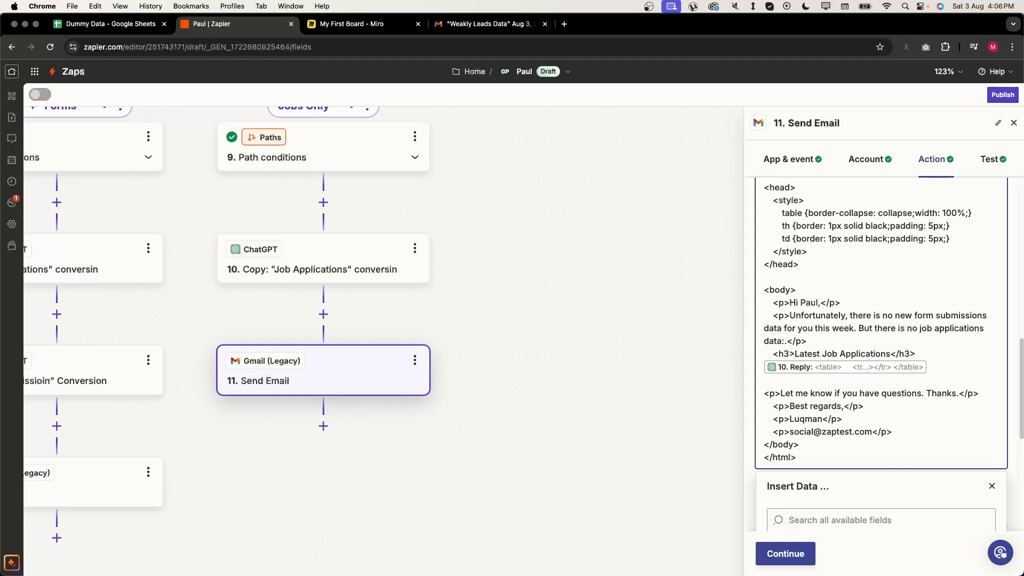
key("BackSpace")
- Retest step 11's Send Email and check the new Jobs Only report email in Gmail
left_click(785, 553)
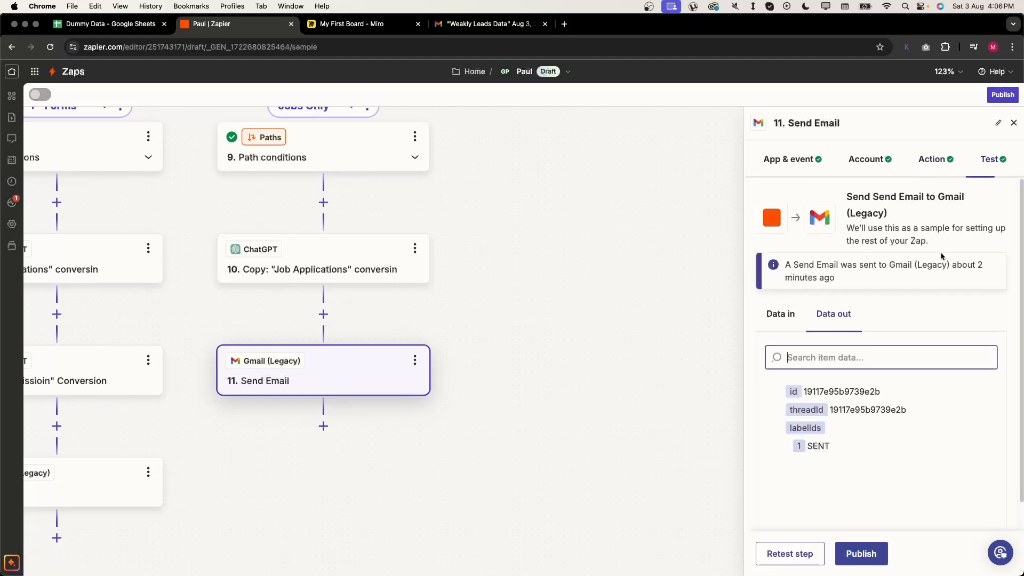
left_click(812, 548)
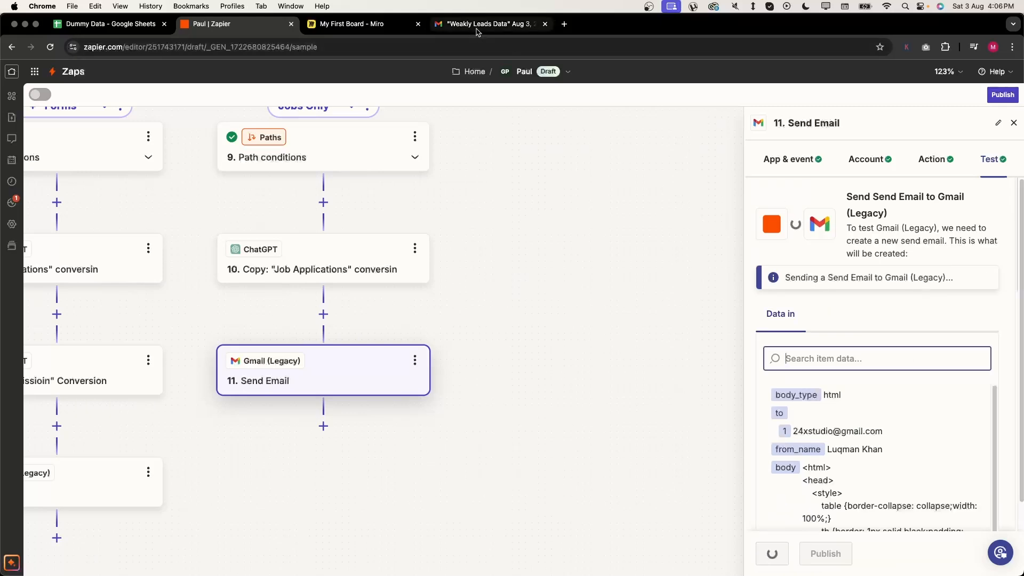
left_click(493, 24)
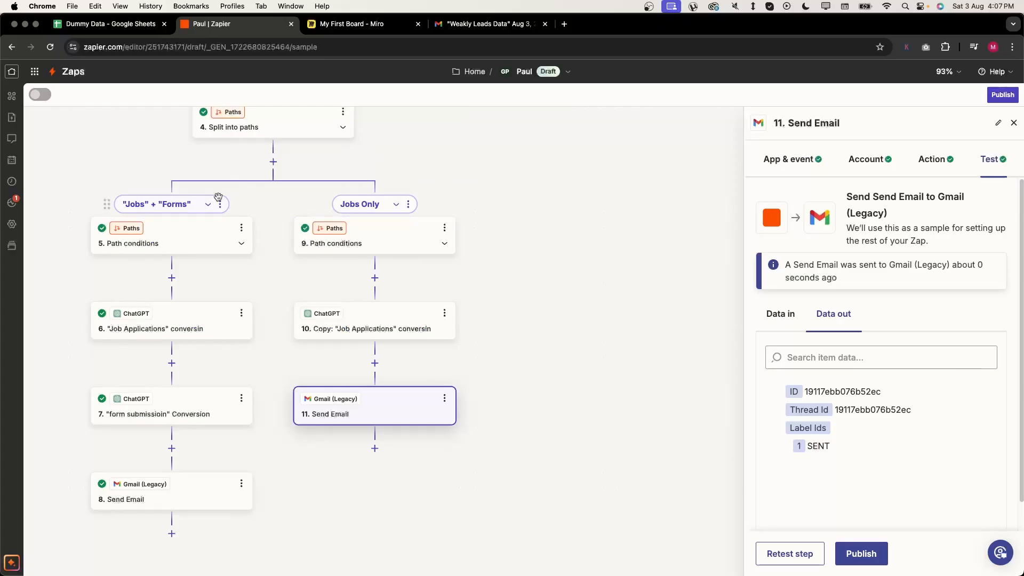
- Duplicate the Jobs + Forms path and rename the copy Forms Only
left_click(220, 204)
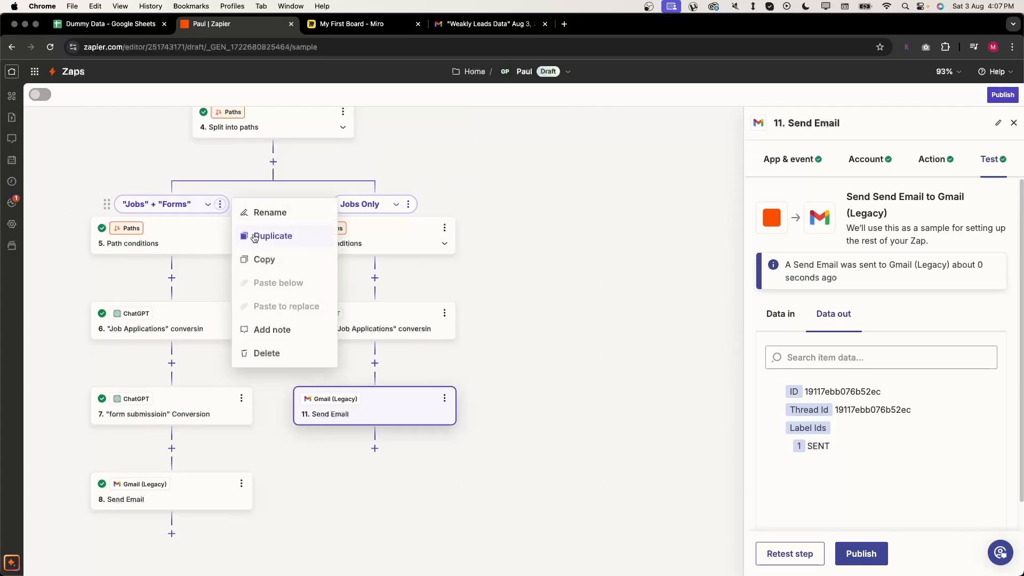
left_click(290, 236)
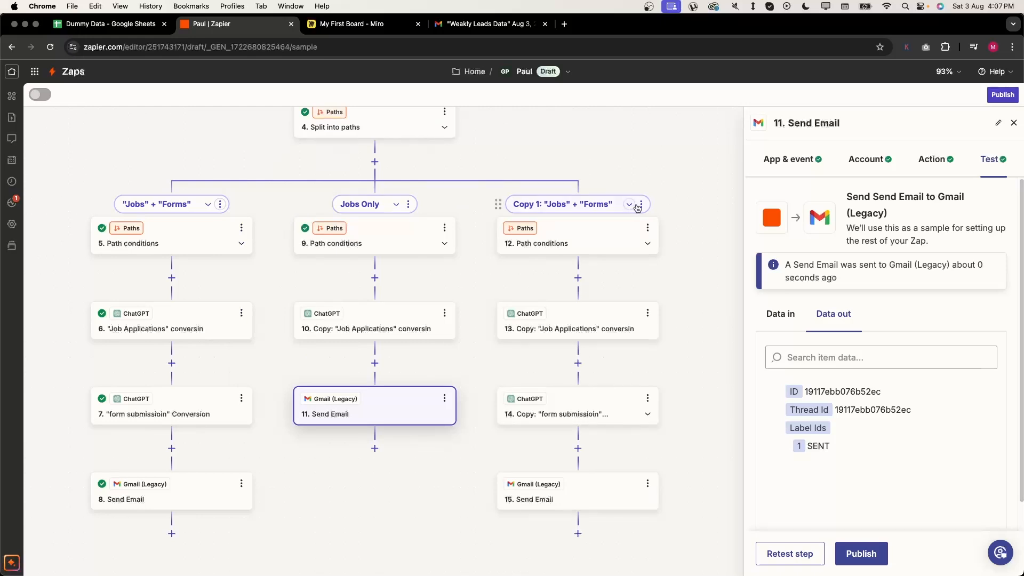
left_click(641, 204)
left_click(558, 233)
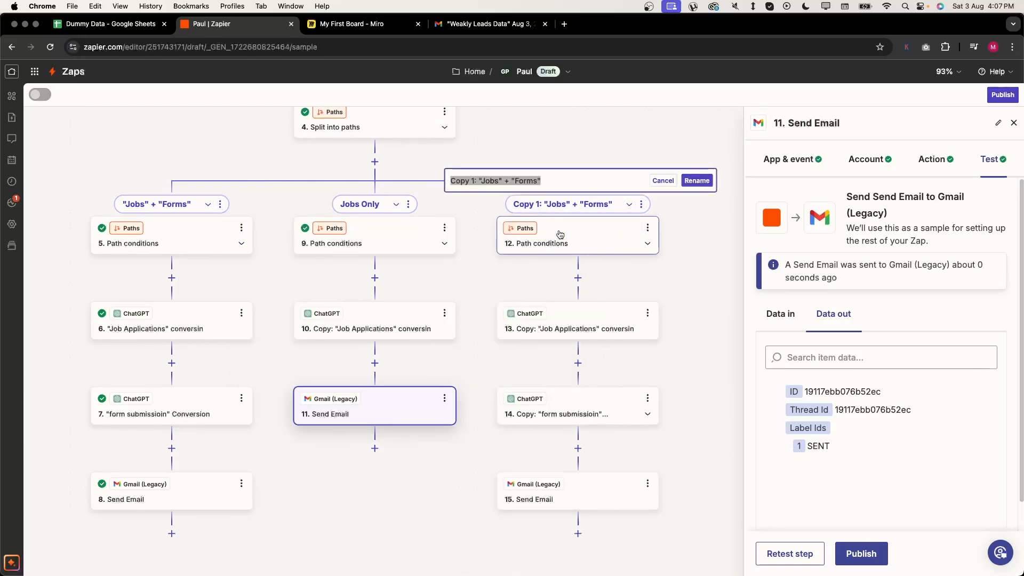
type("Forms Only")
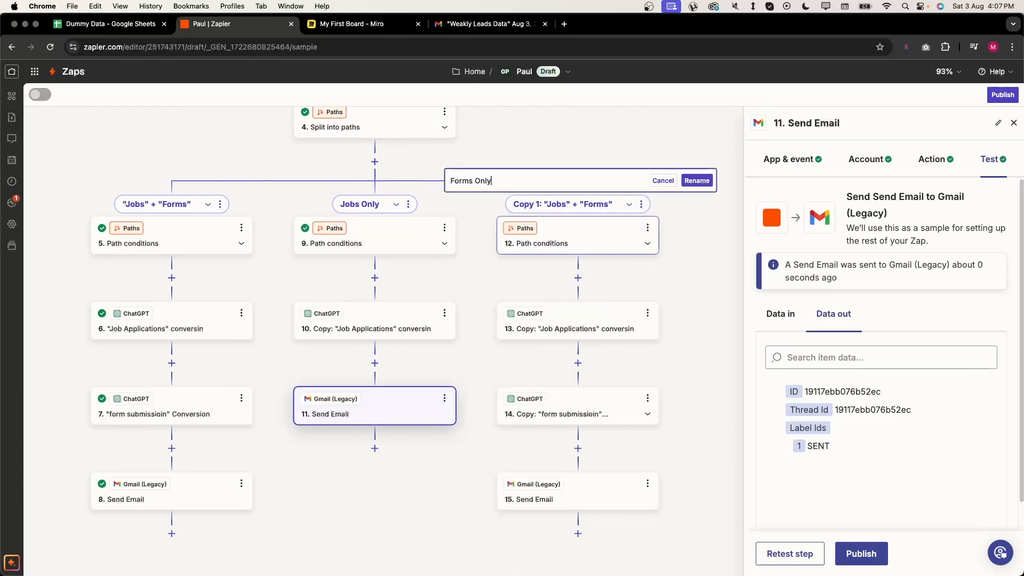
left_click(696, 180)
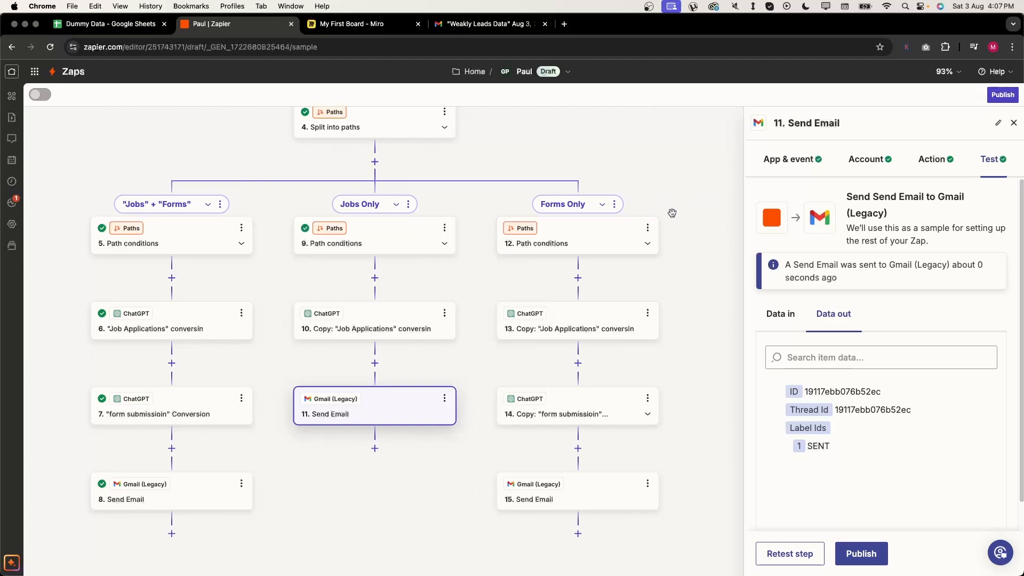
- Change the Forms Only path's first rule value from true to false and test it
left_click(628, 236)
left_click(779, 340)
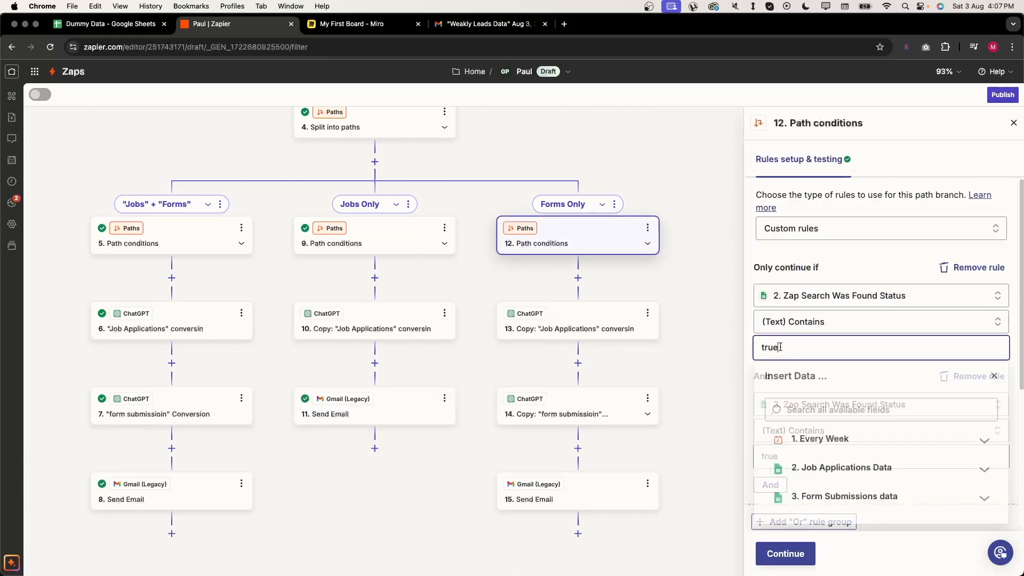
key("super+a")
type("f")
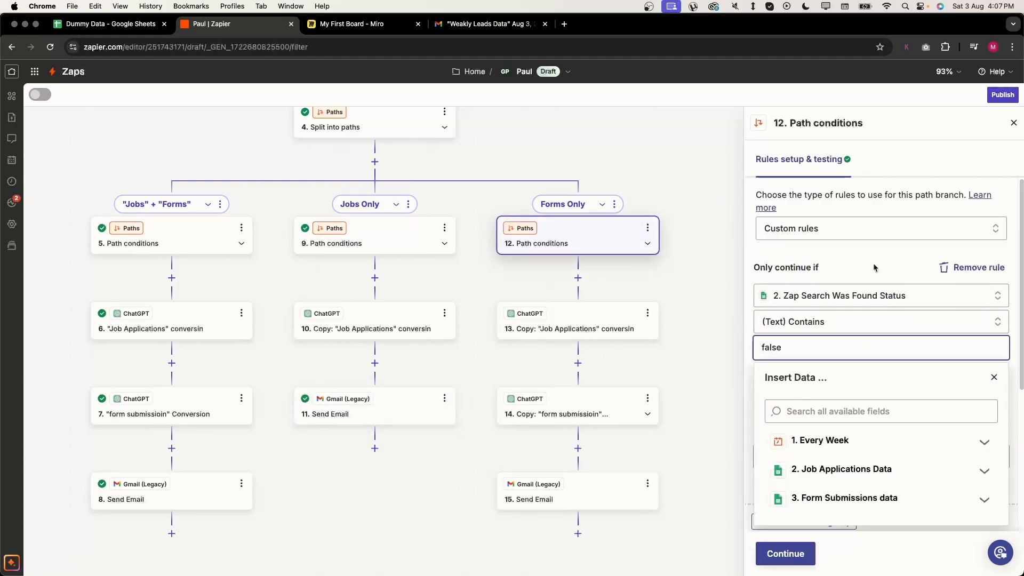
type("alse")
left_click(874, 270)
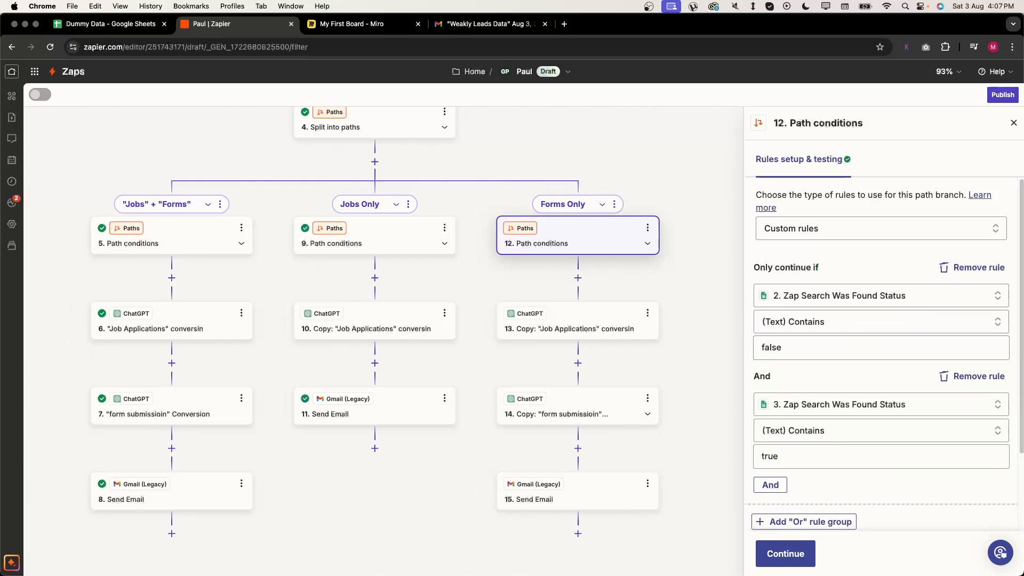
scroll(839, 345, "down", 3)
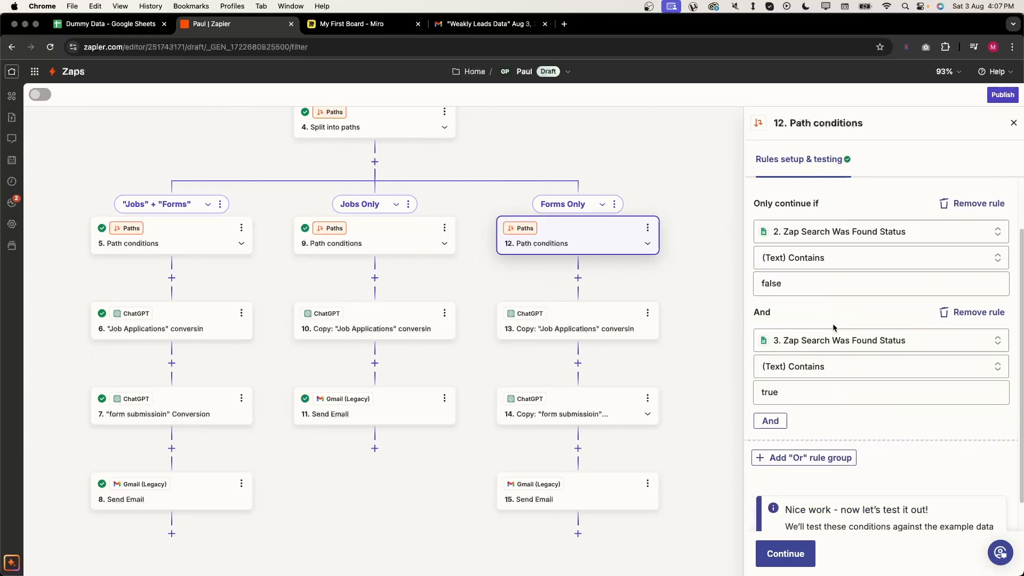
left_click(788, 552)
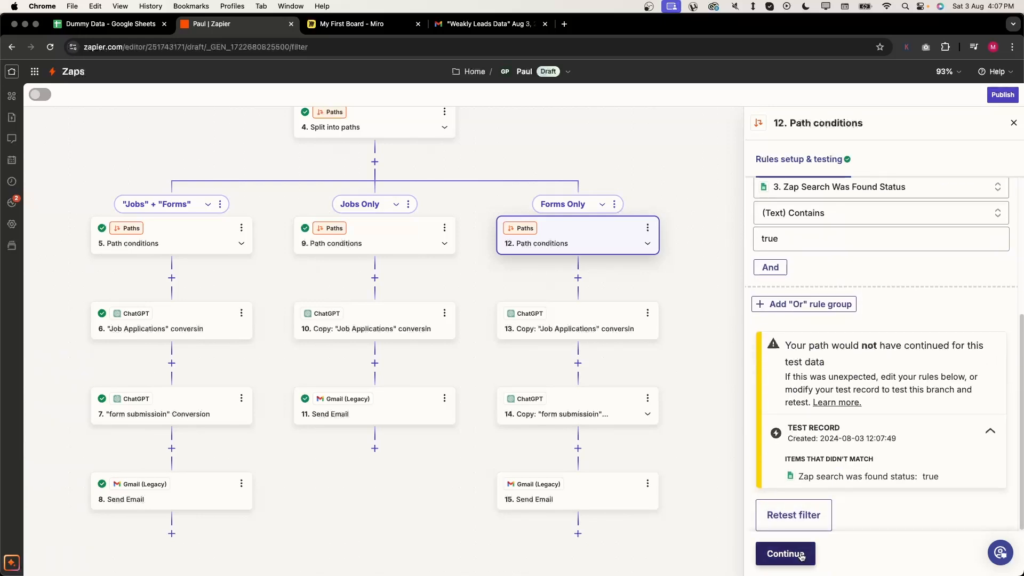
left_click(794, 552)
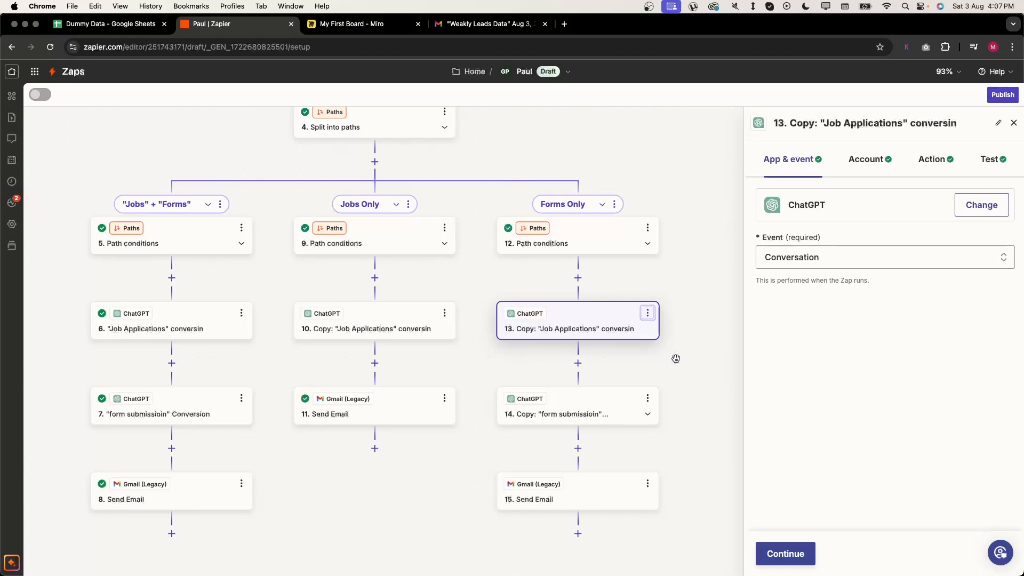
- Delete the job-applications ChatGPT step 13 from the Forms Only branch
left_click(647, 315)
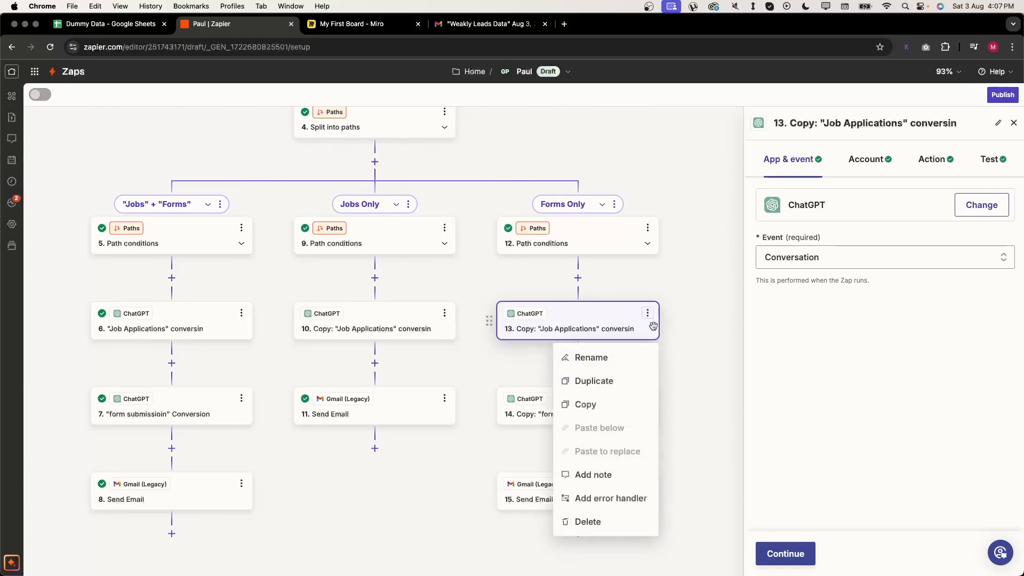
left_click(611, 518)
left_click(631, 520)
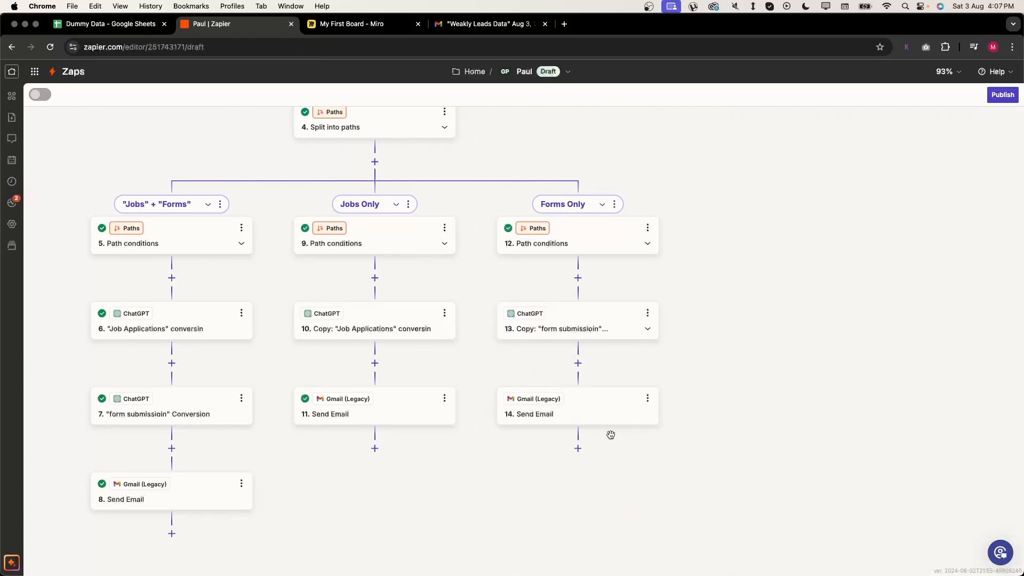
left_click(582, 397)
- Remove the job applications data placeholder and the Latest Job Applications heading from step 14's body
left_click(937, 161)
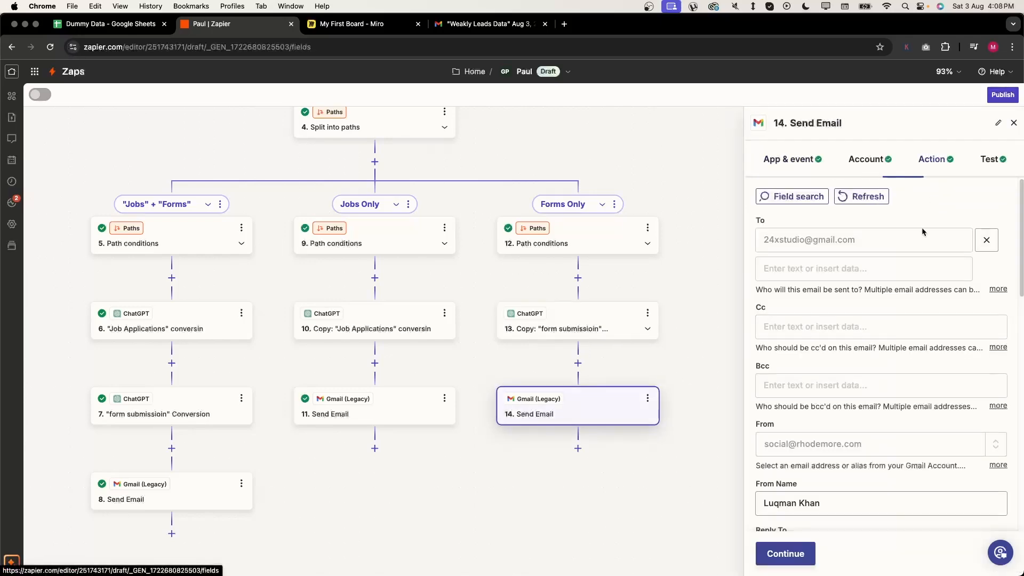
scroll(881, 336, "down", 10)
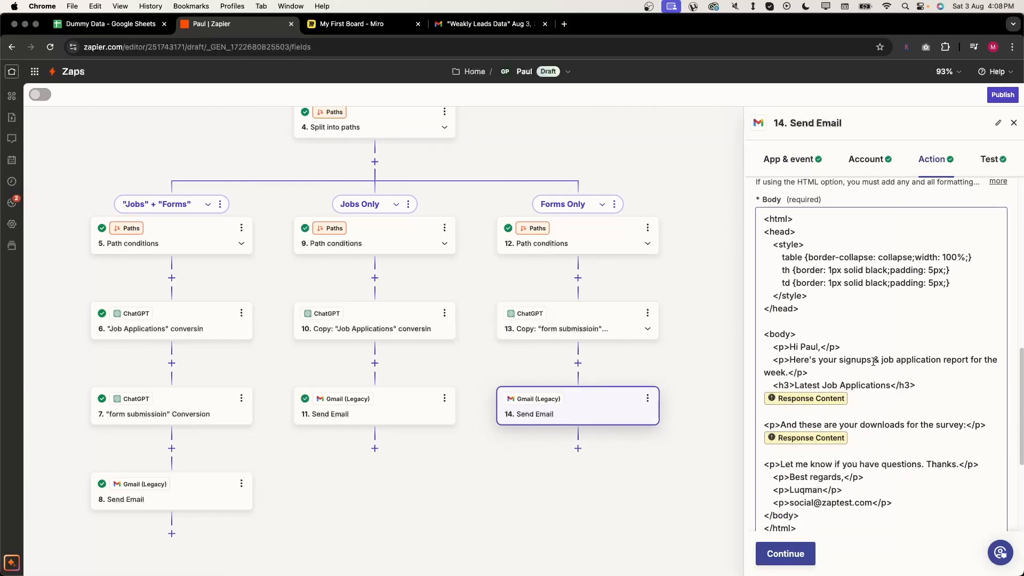
left_click(868, 394)
key("BackSpace")
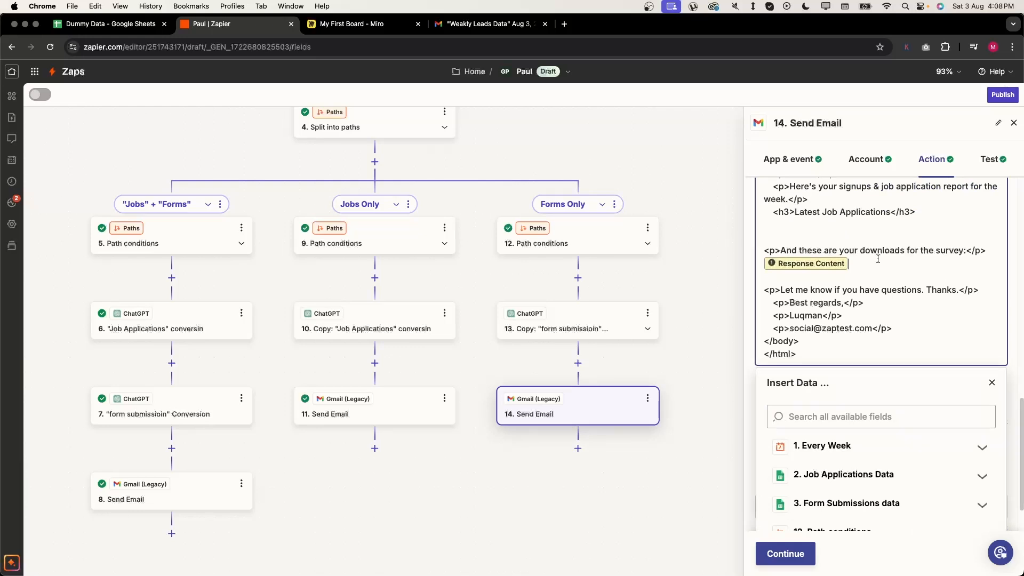
key("BackSpace")
scroll(853, 272, "up", 2)
left_click_drag(838, 299, 842, 269)
key("BackSpace")
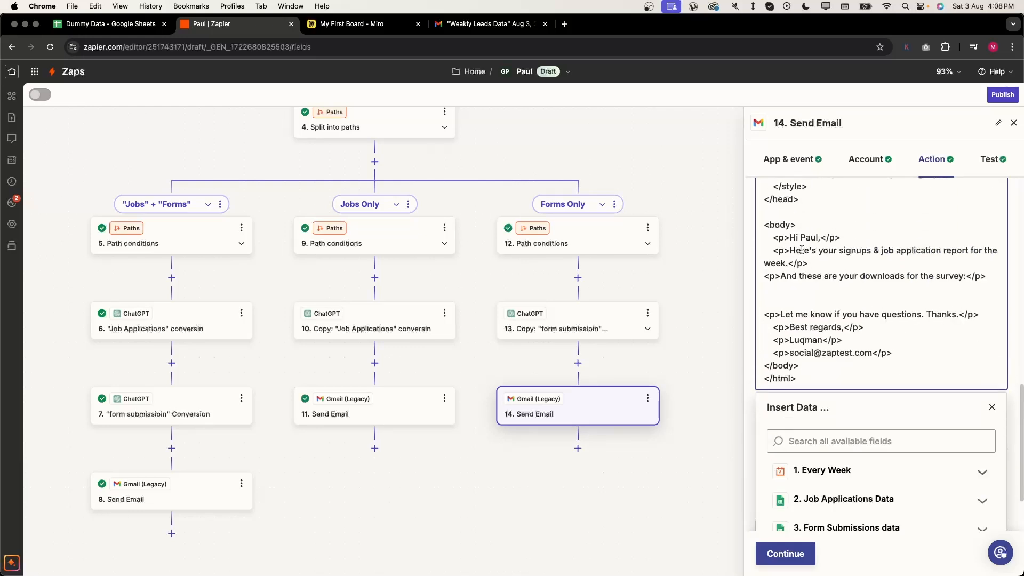
- Rewrite the intro to 'Unfortunately, there are no new Job applications data, but there are form submisssions'
mouse_move(790, 250)
left_mouse_down()
mouse_move(816, 250)
mouse_move(780, 260)
left_mouse_up()
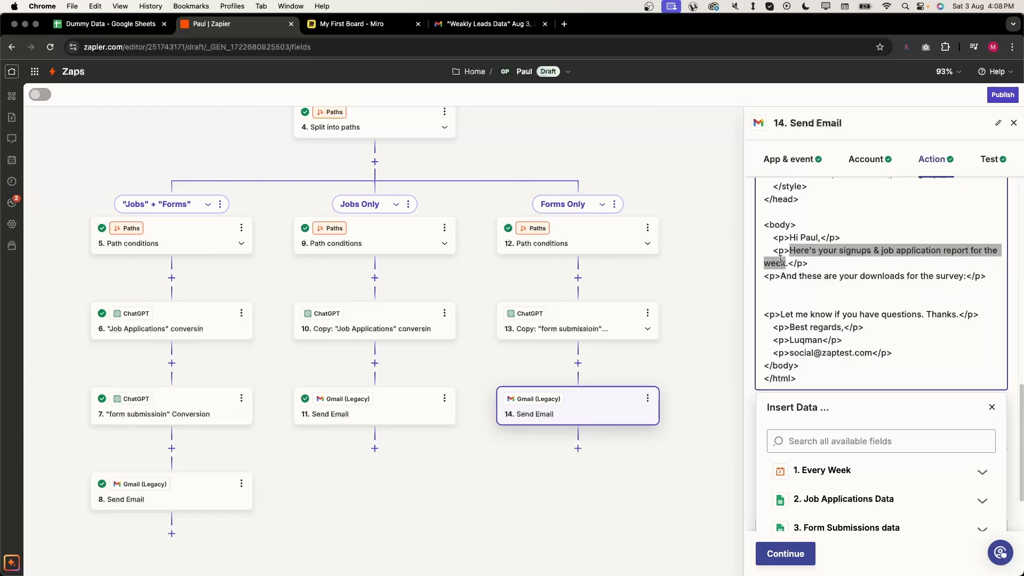
type("Unfortu")
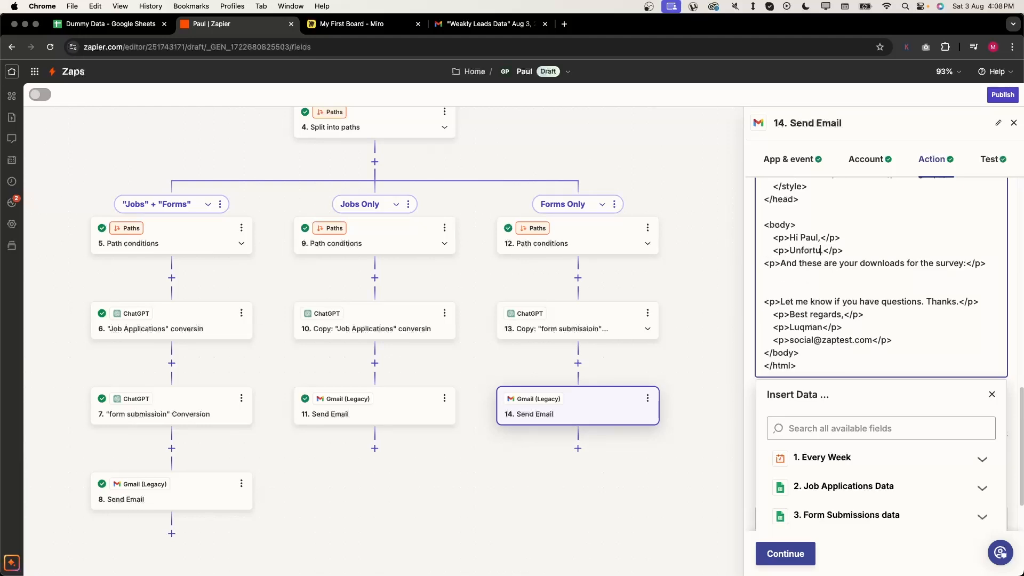
type("natel, ther eare")
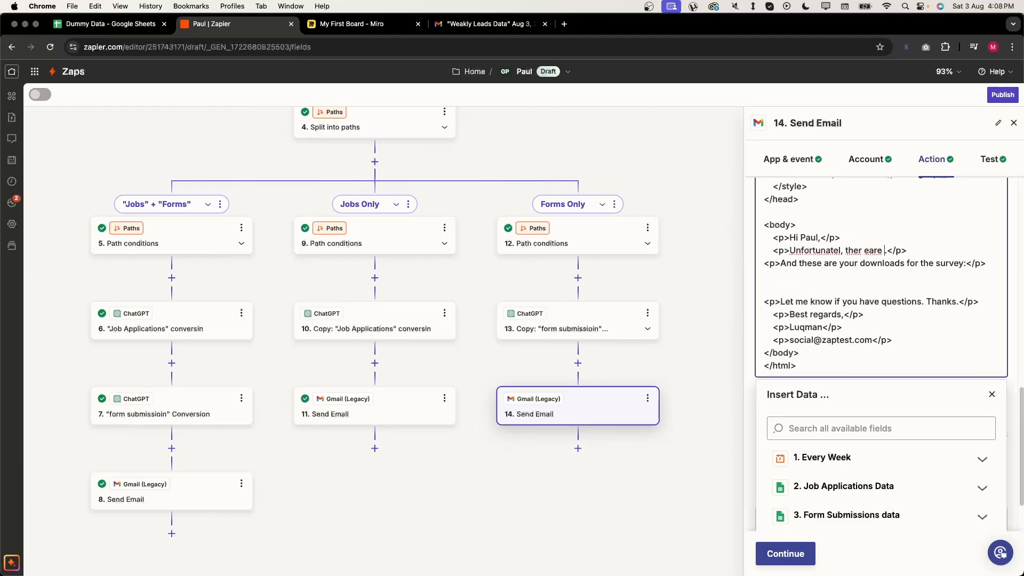
key("BackSpace")
key("BackSpace")
key("BackSpace")
key("BackSpace")
key("BackSpace")
key("BackSpace")
key("BackSpace")
key("BackSpace")
key("BackSpace")
key("BackSpace")
key("BackSpace")
key("BackSpace")
type("y")
type(", there are no new ")
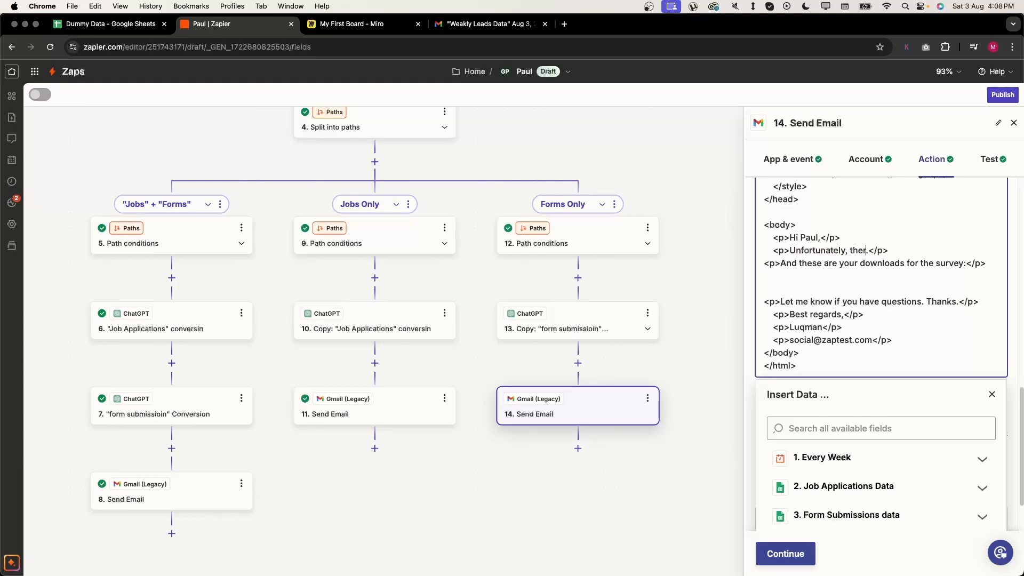
type("form")
key("BackSpace")
key("BackSpace")
key("BackSpace")
key("BackSpace")
key("BackSpace")
type("Job")
type(" applicatio")
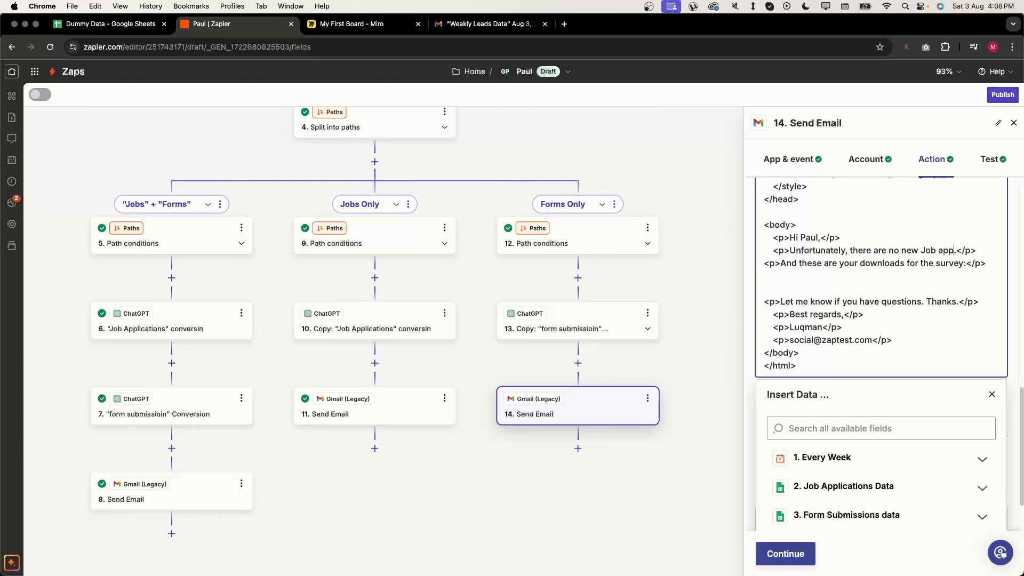
type("ns data")
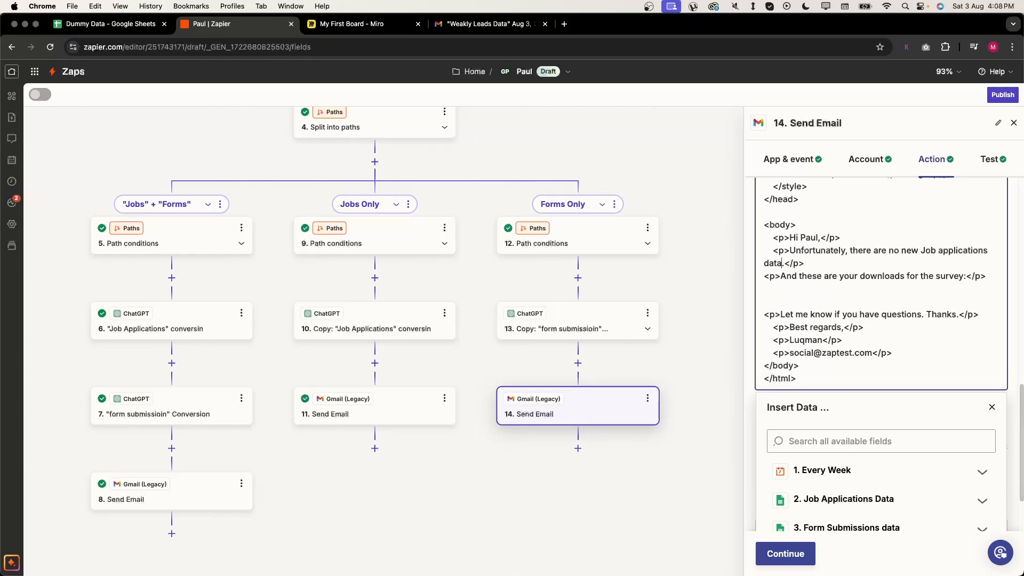
type(", but there are form submisssions")
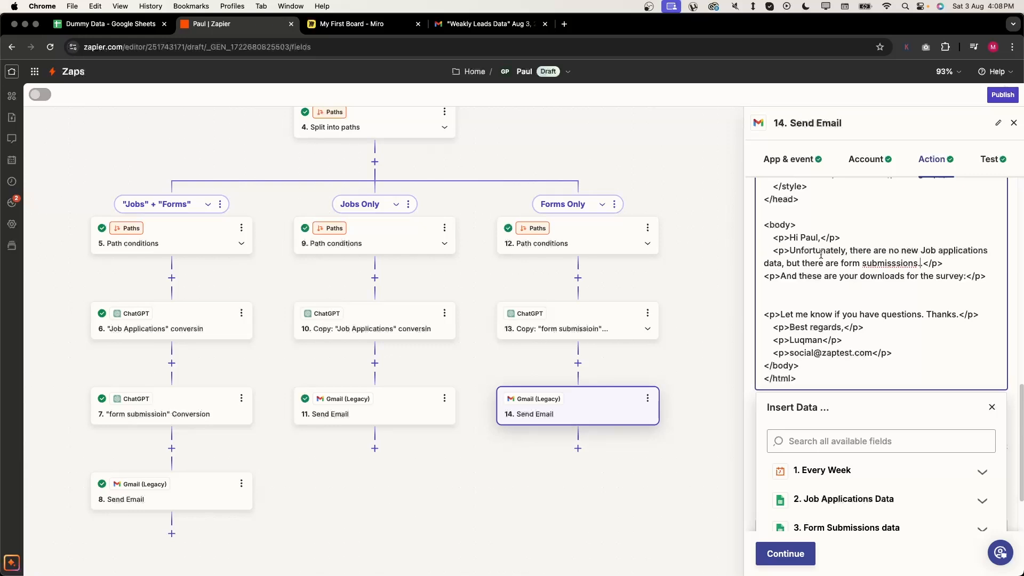
- Delete the survey downloads line and insert step 13's Reply table in its place
left_click_drag(790, 251, 938, 266)
left_click(948, 282)
triple_click(993, 278)
key("BackSpace")
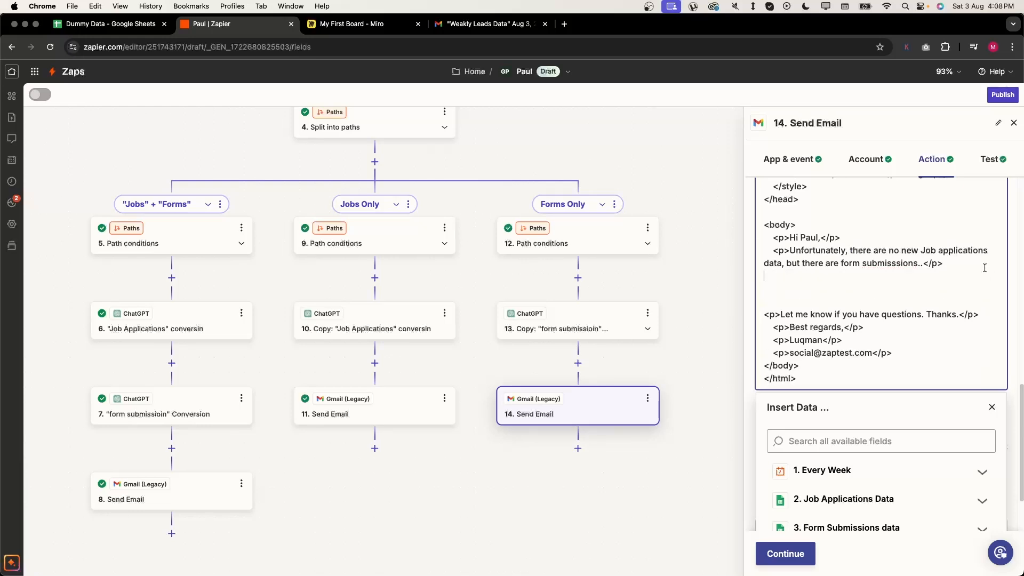
scroll(858, 454, "down", 3)
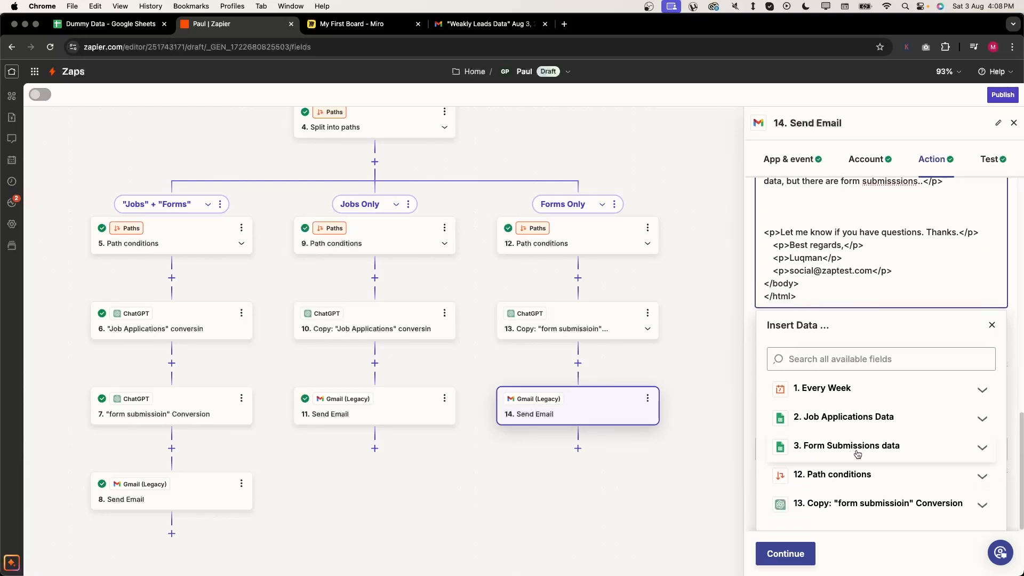
left_click(901, 446)
left_click(901, 446)
left_click(887, 509)
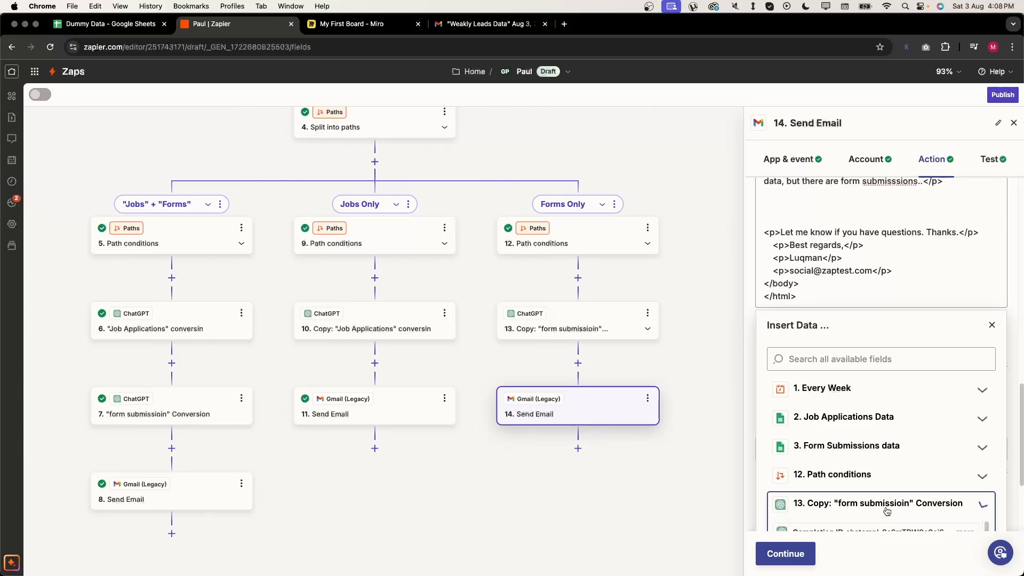
scroll(887, 510, "down", 10)
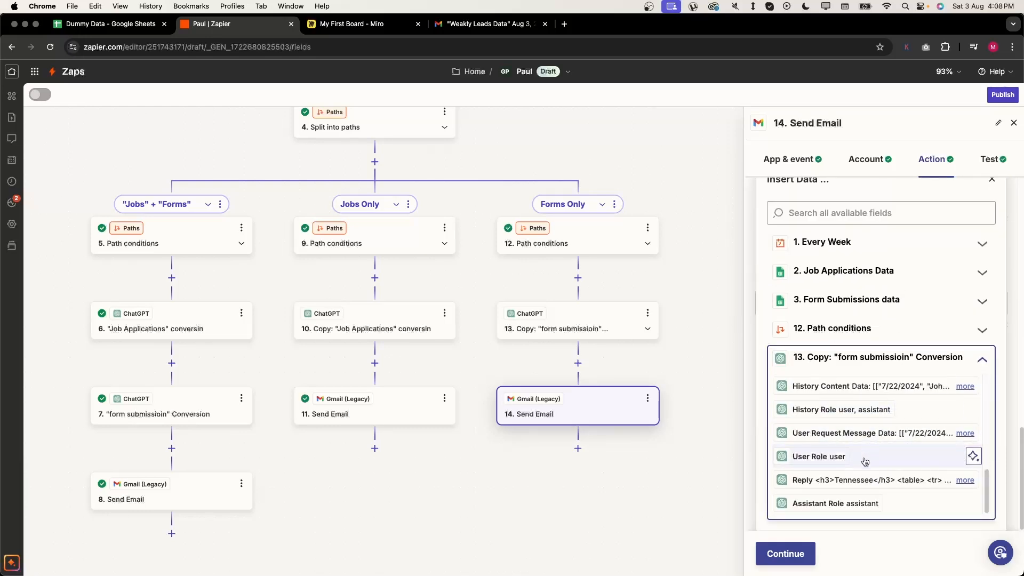
left_click(862, 479)
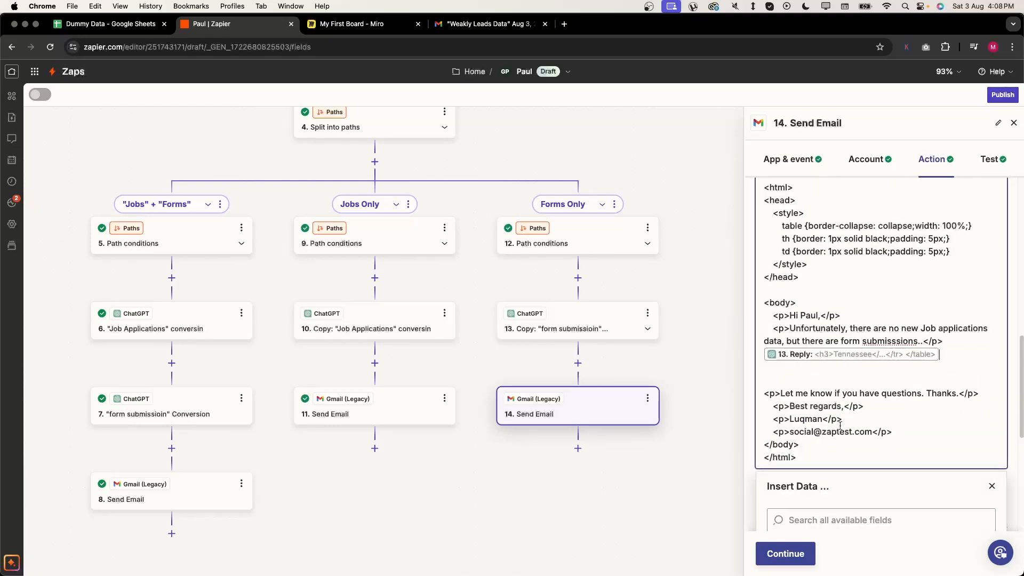
left_click(852, 379)
key("BackSpace")
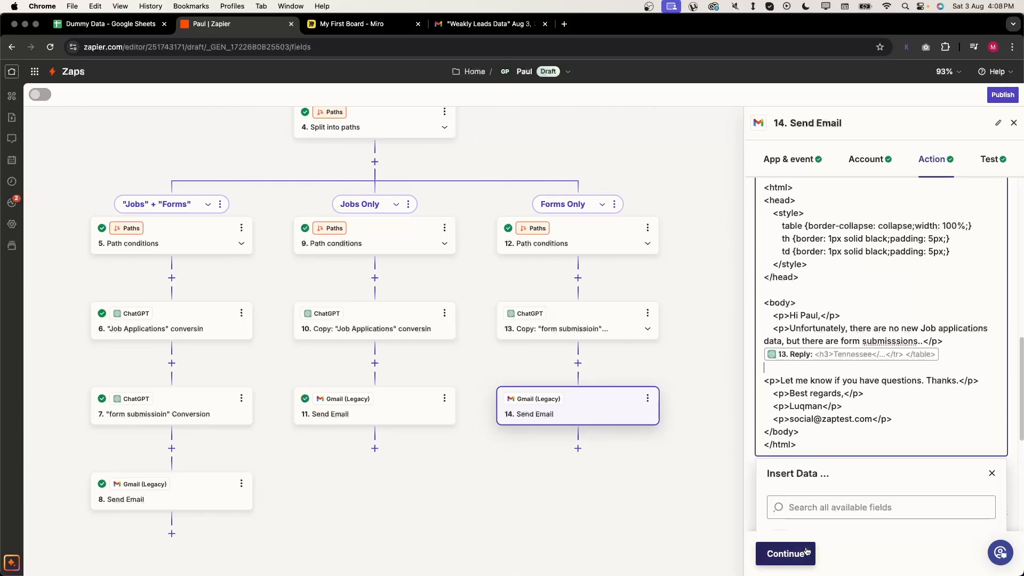
- Save step 14's Forms Only email body and send a test with the Tennessee and Florida tables
left_click(792, 546)
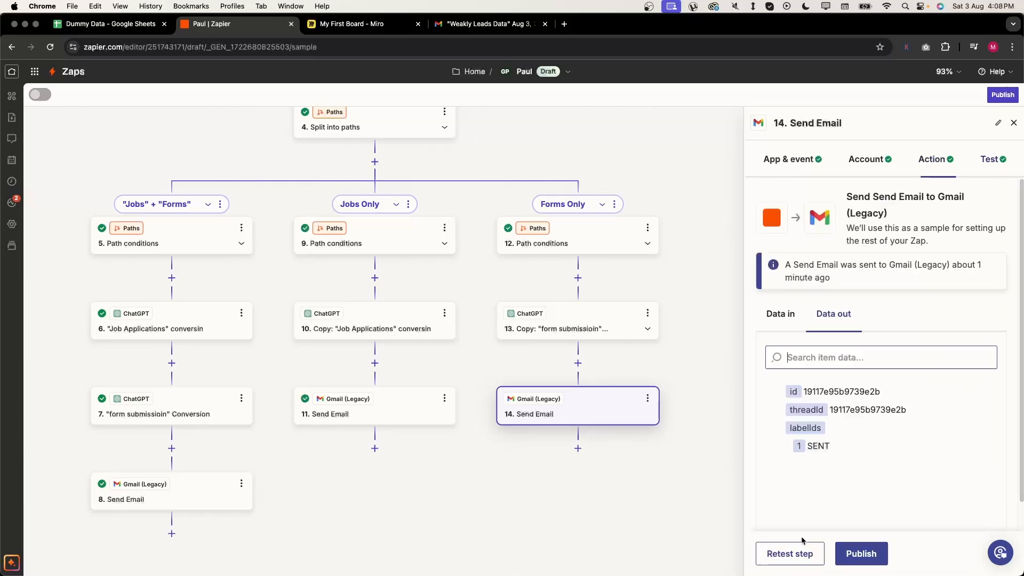
left_click(780, 556)
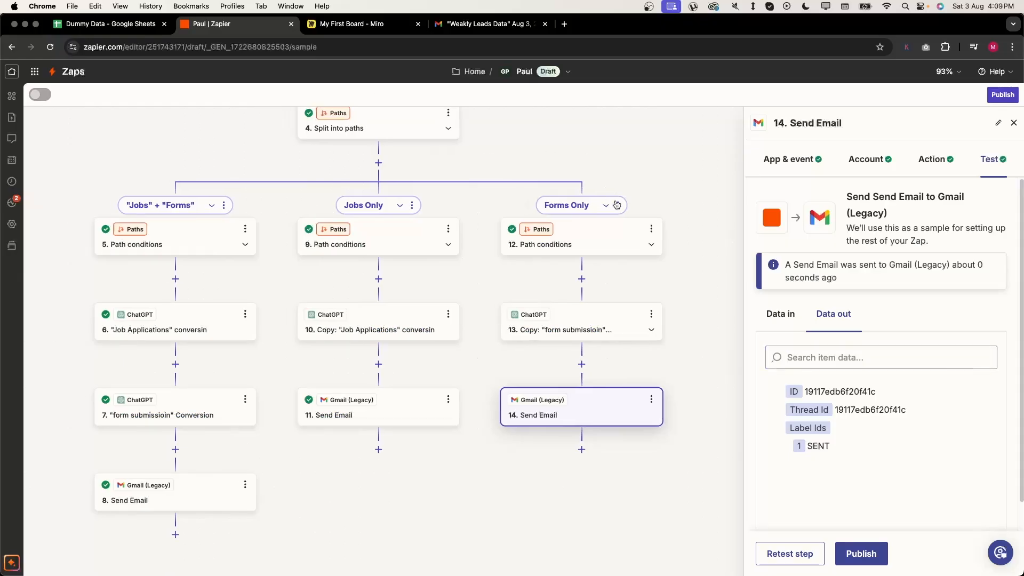
- After reviewing the Weakly Leads Data test email, bring up the Forms Only path's options menu
left_click(617, 205)
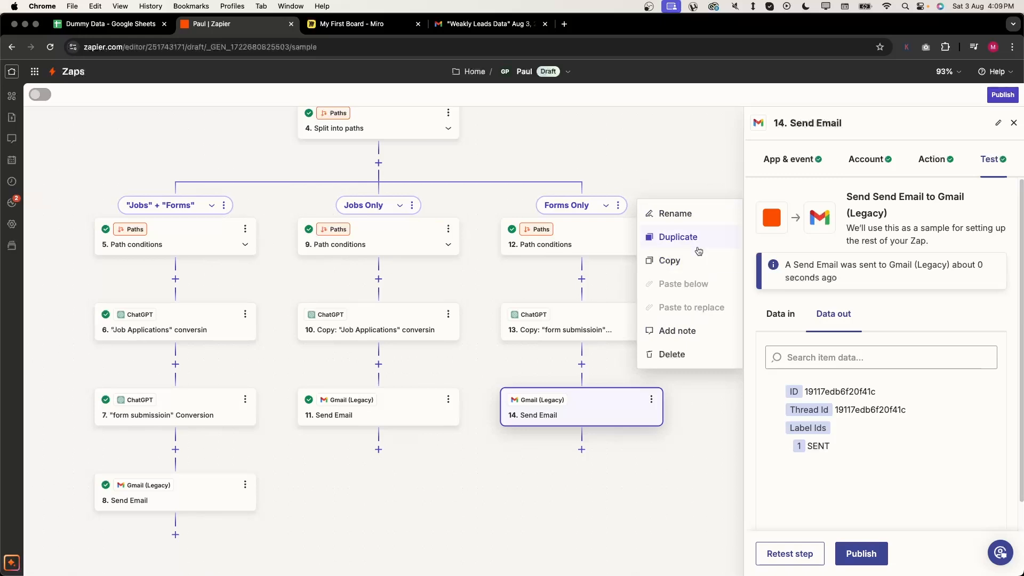
- Duplicate the Forms Only path and rename the copy 'No new data'
left_click(698, 243)
left_click_drag(604, 188, 414, 169)
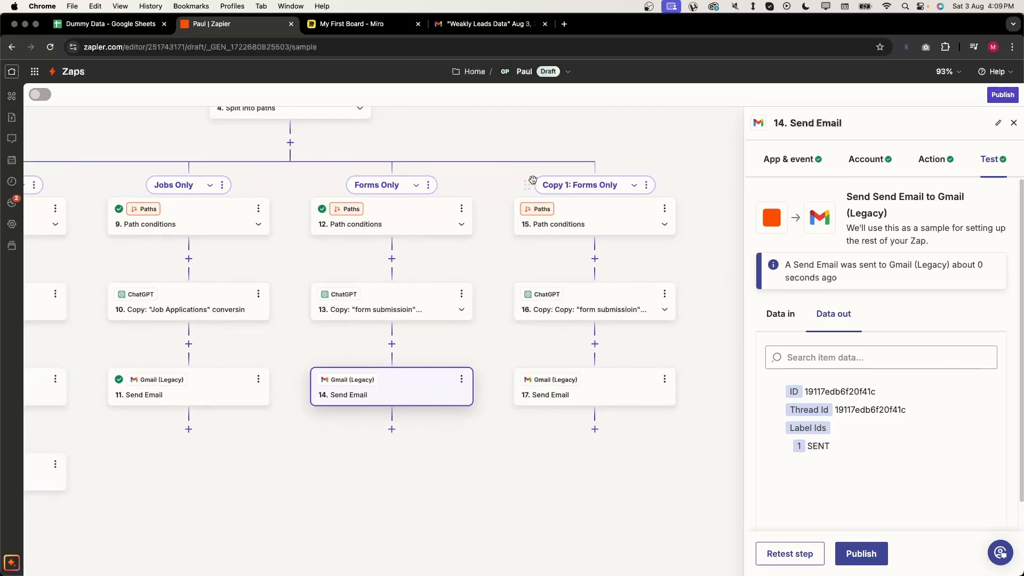
left_click(645, 185)
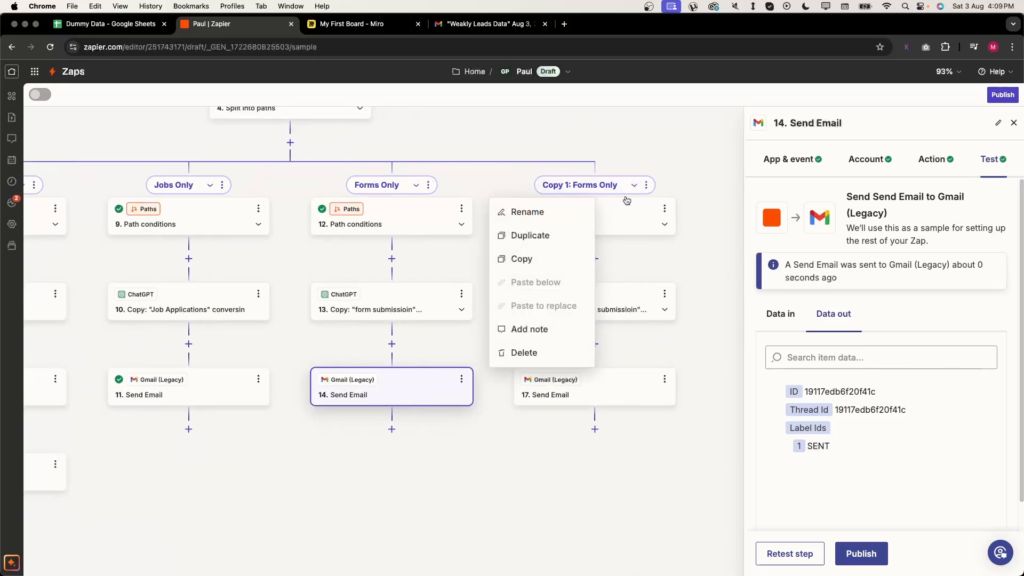
left_click(576, 209)
type("No new data")
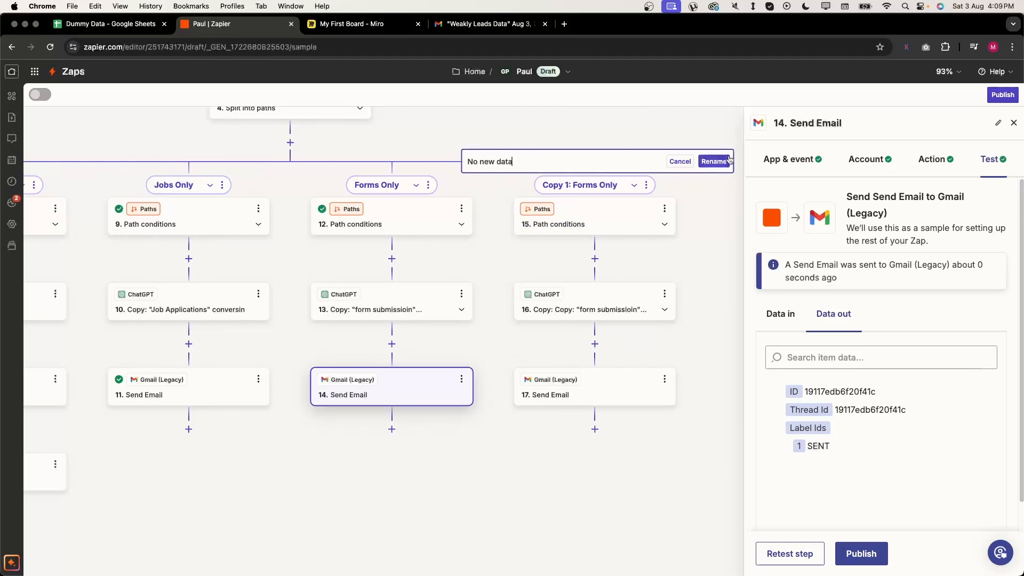
left_click(713, 161)
- Change the second rule's value to 'false' so both found statuses must contain false
left_click(613, 226)
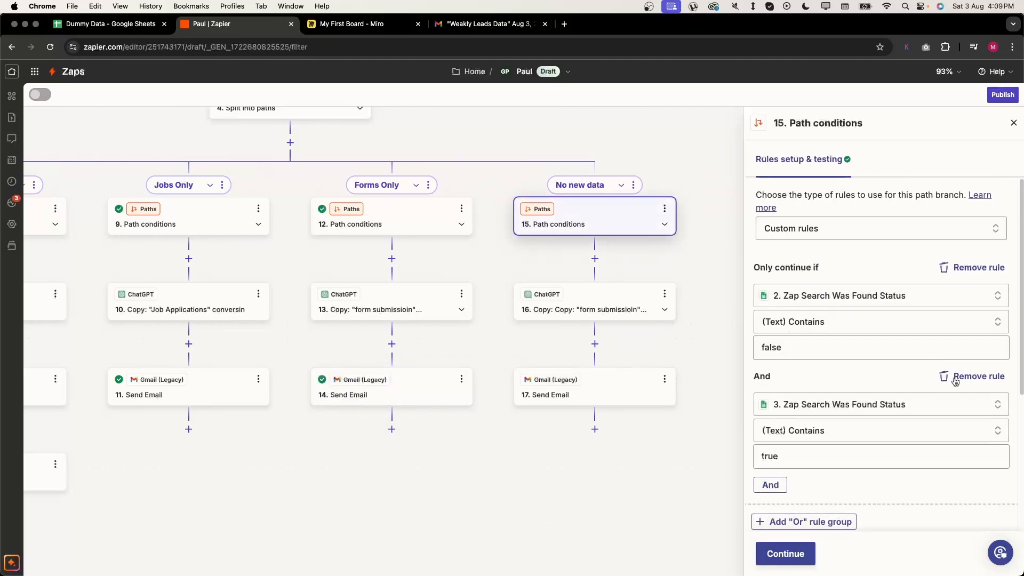
double_click(811, 453)
type("false")
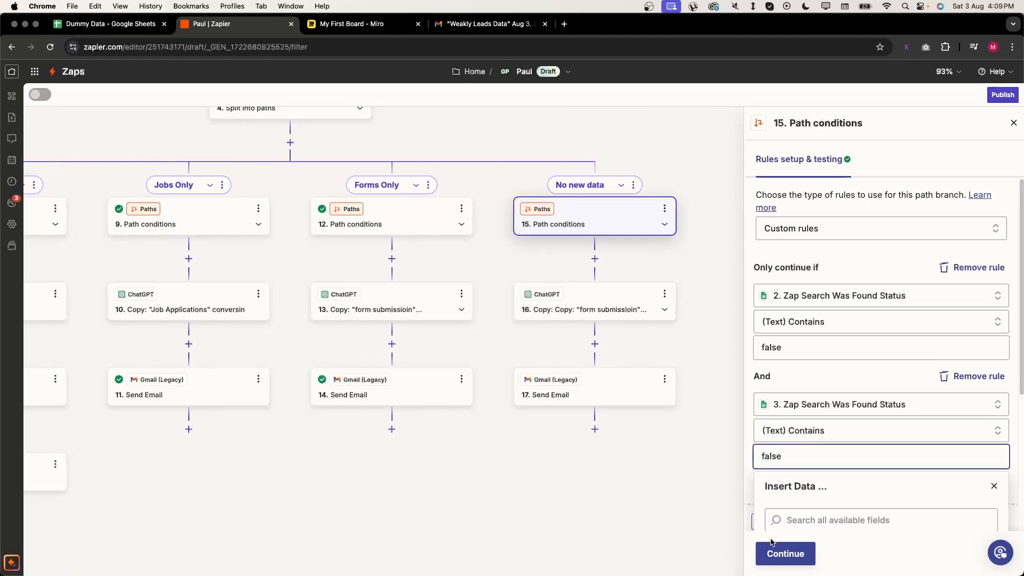
left_click(771, 544)
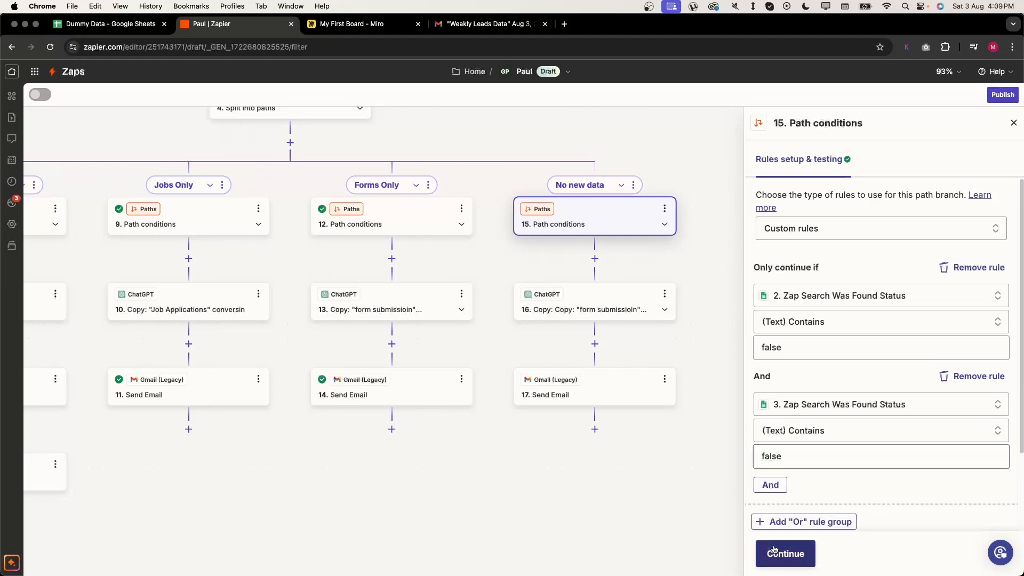
left_click(778, 552)
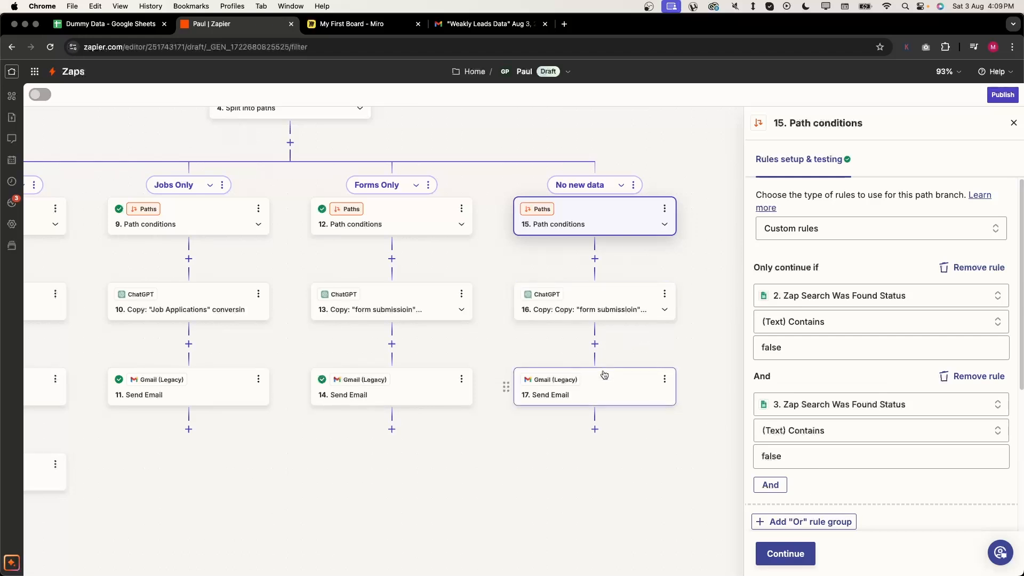
- Delete the ChatGPT step 16 from the No new data path
left_click(664, 294)
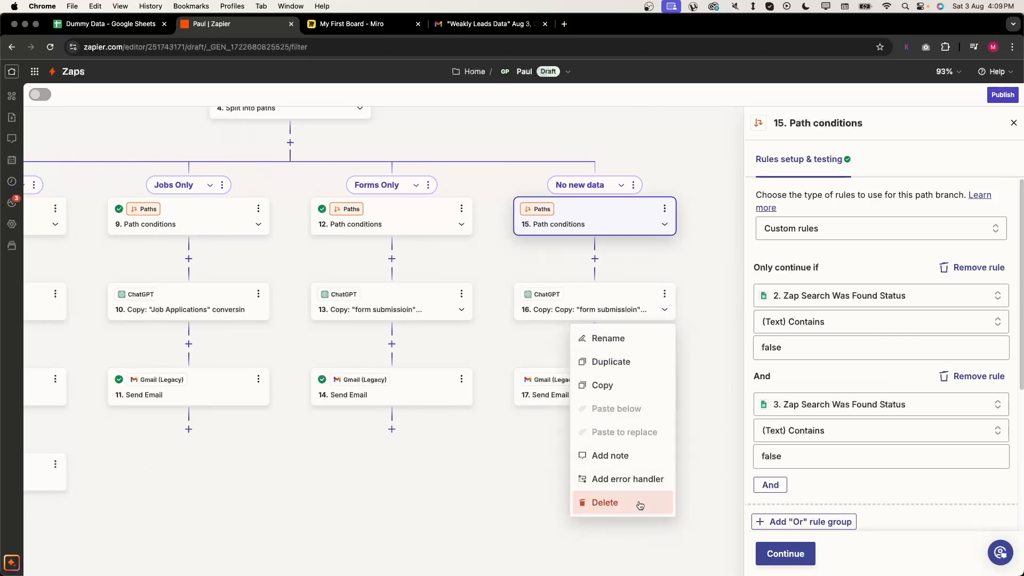
left_click(644, 500)
left_click(638, 507)
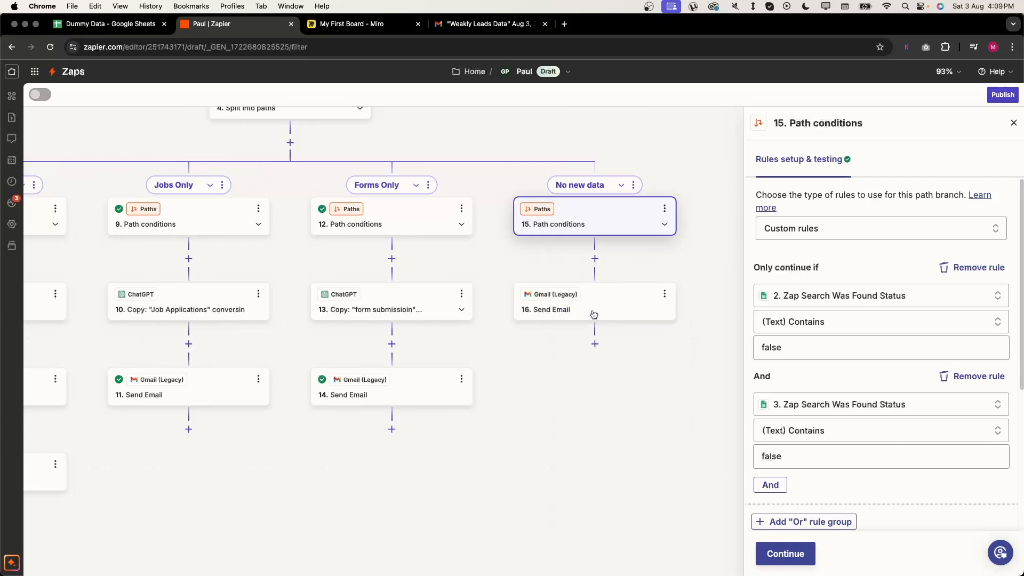
- Change the email body to 'Unfortunately, there is no new data for you this week.' and retest it
left_click(603, 306)
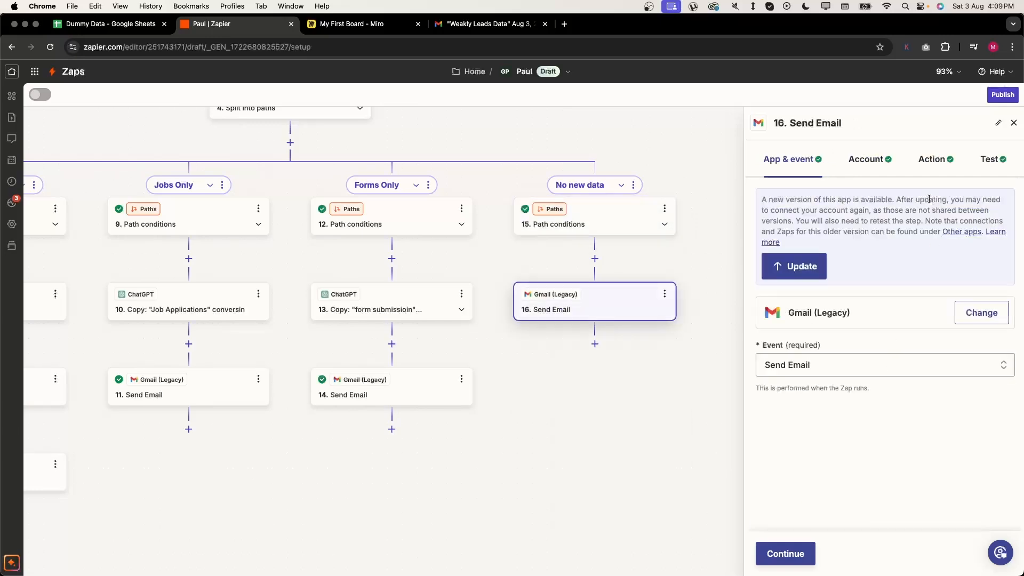
left_click(932, 158)
scroll(914, 374, "down", 10)
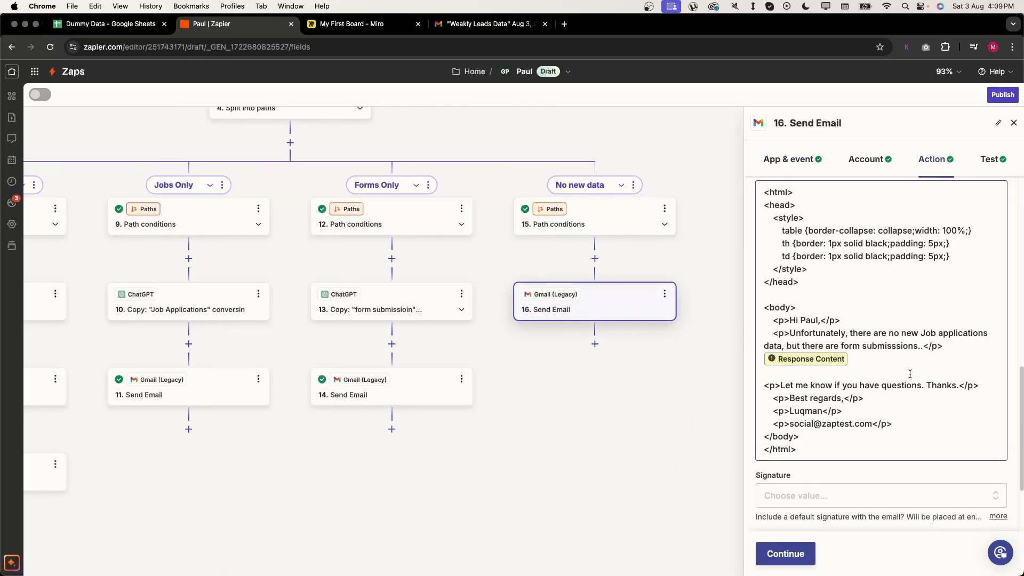
left_click(910, 373)
scroll(885, 416, "down", 3)
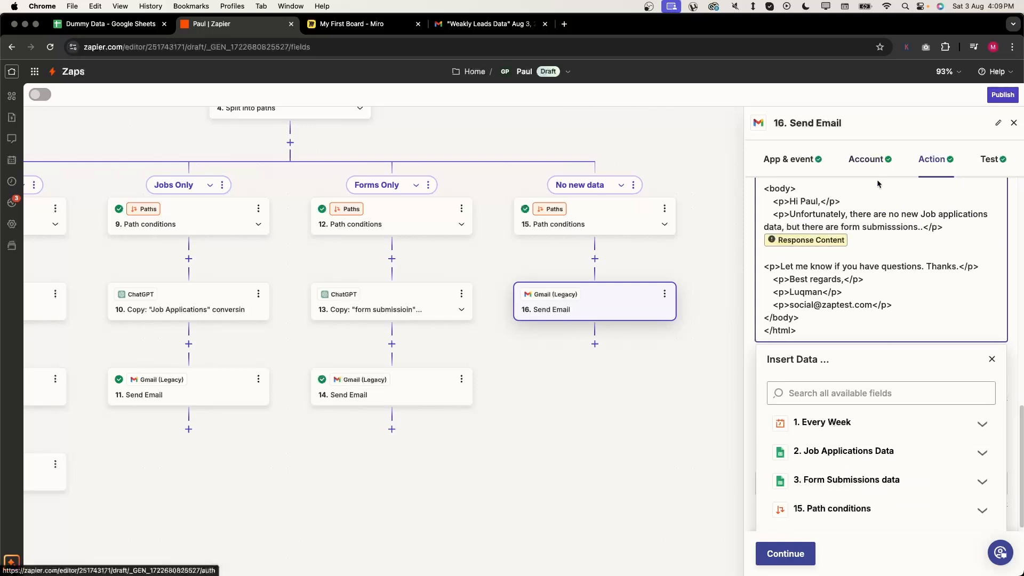
left_click(906, 240)
key("BackSpace")
key("BackSpace")
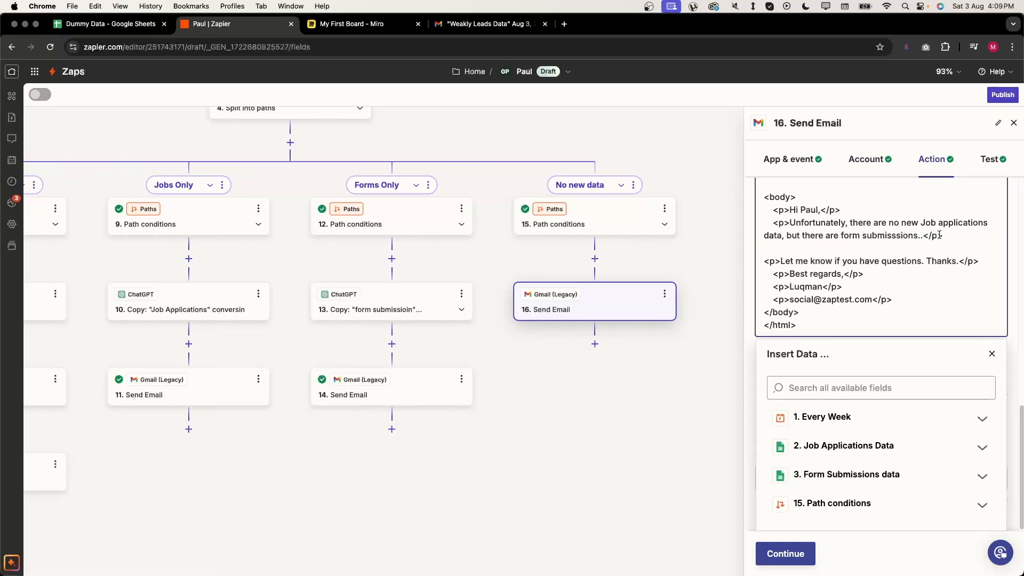
left_click_drag(921, 235, 874, 221)
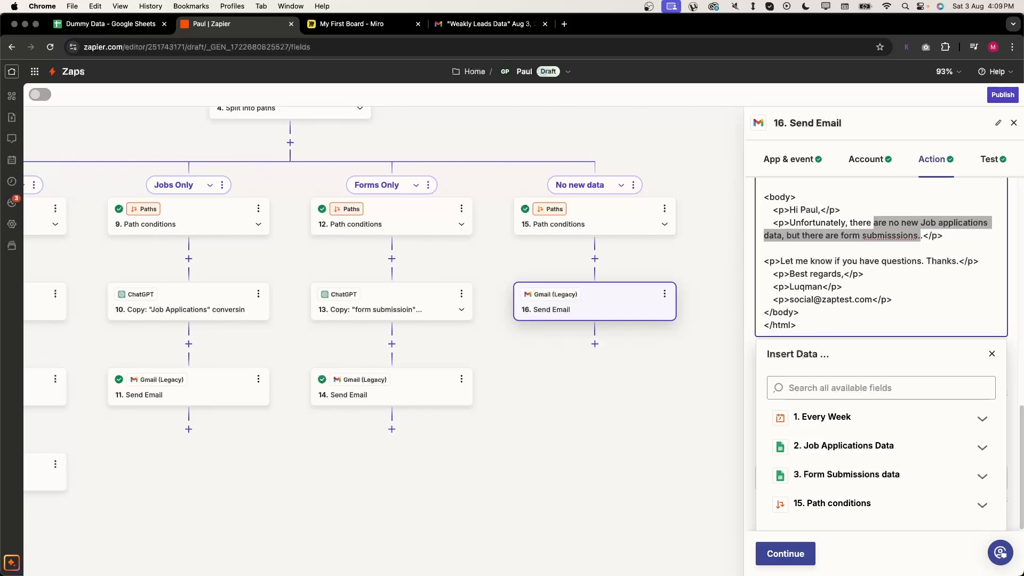
type("is no new da")
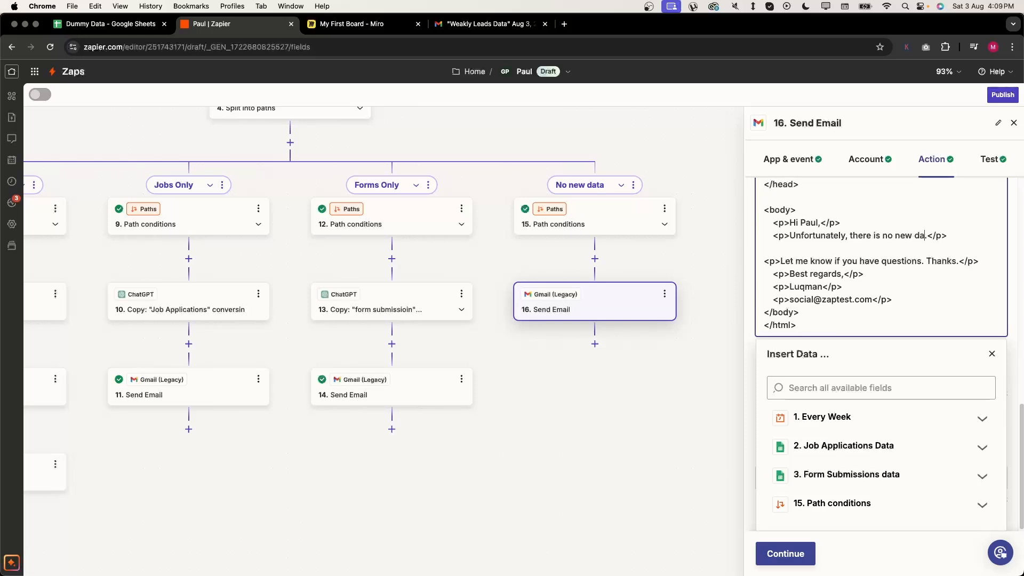
type(" this week")
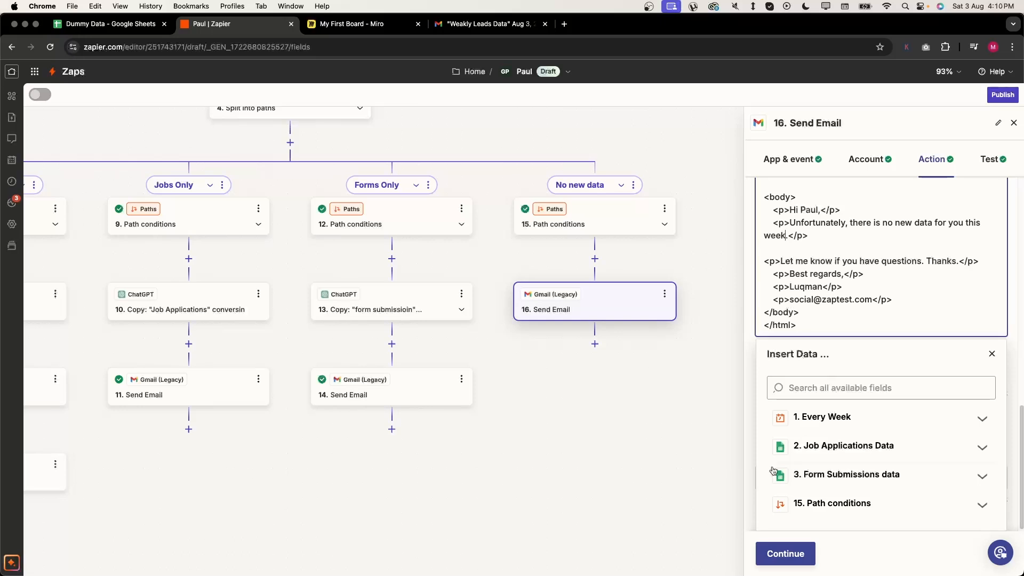
left_click(786, 546)
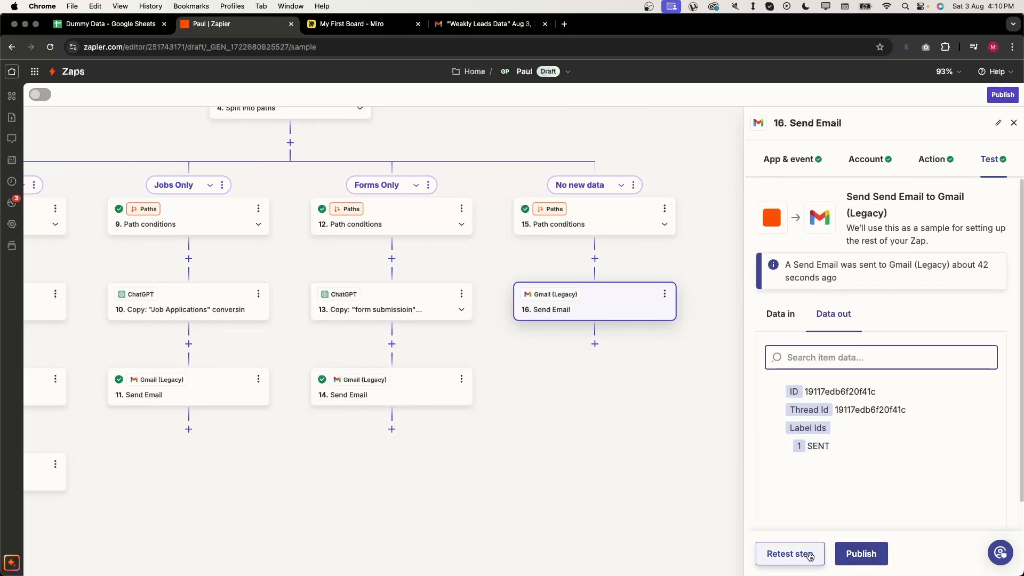
left_click(784, 553)
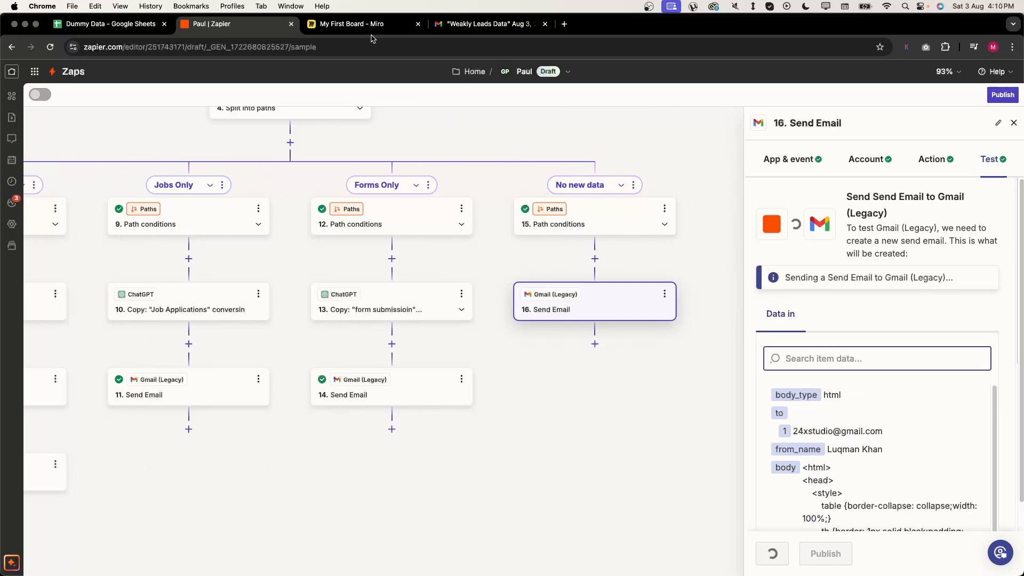